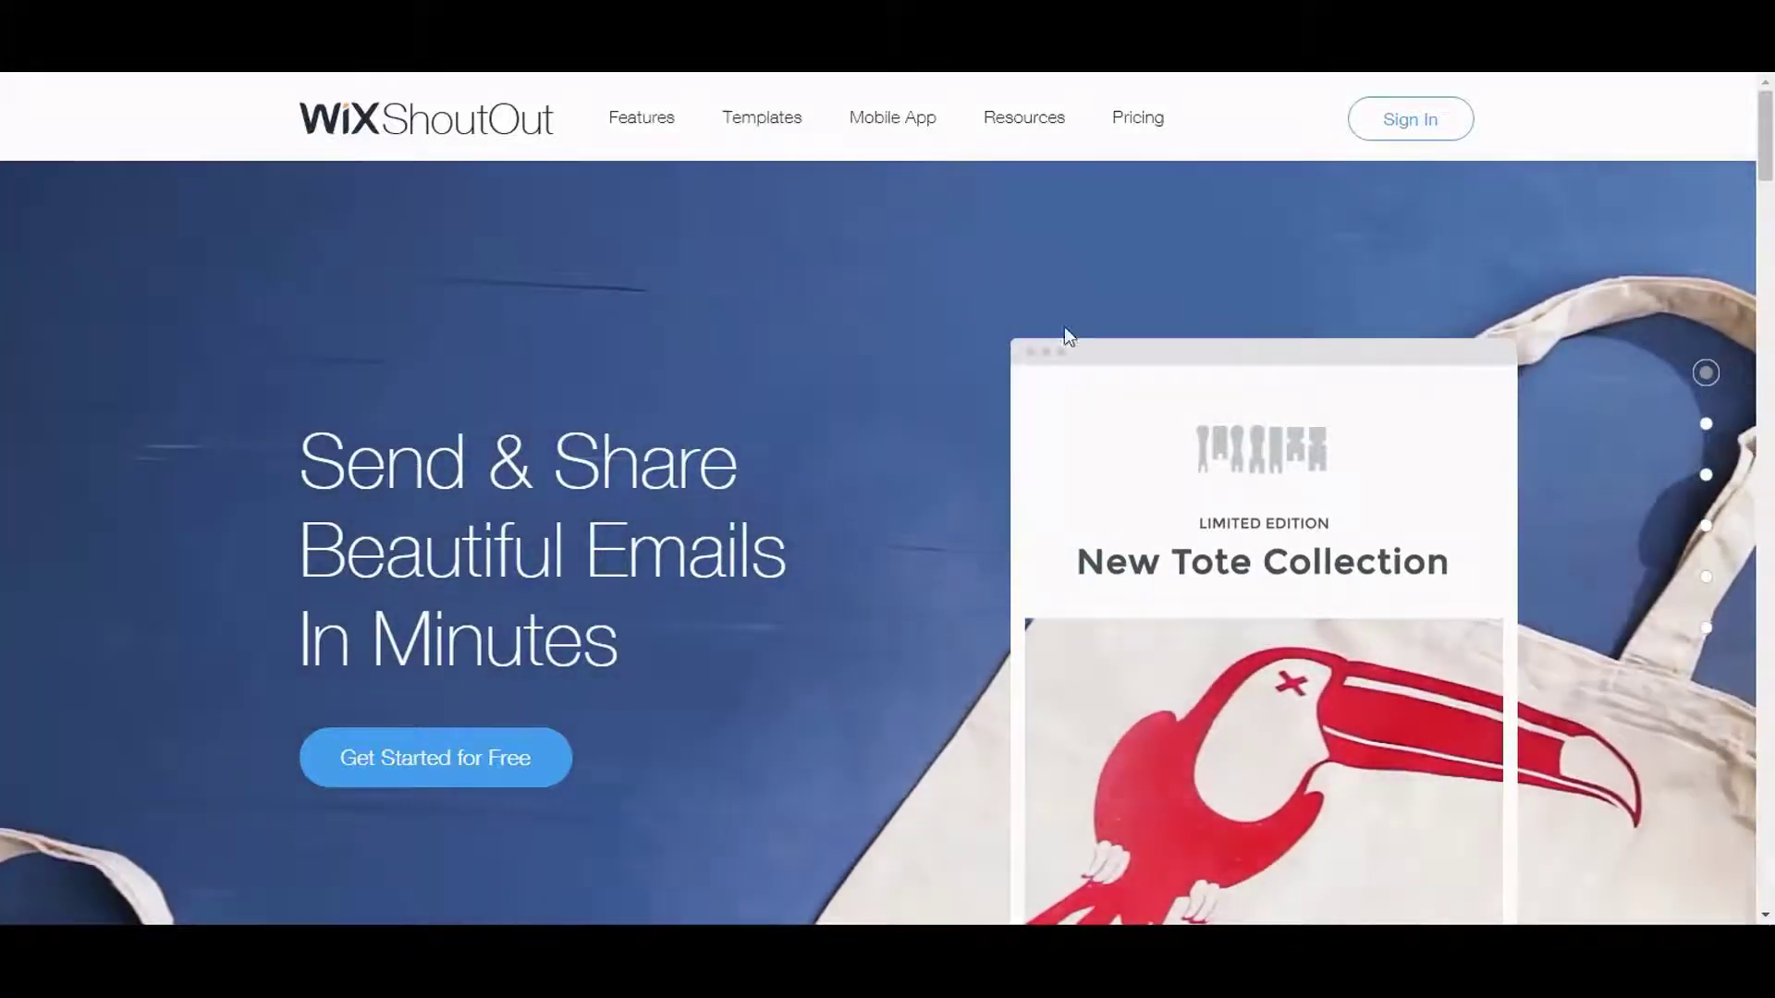
Look through the Wix ShoutOut home page, examining its email creation, campaign sharing and feature overview sections
scroll(1063, 388, down, 1)
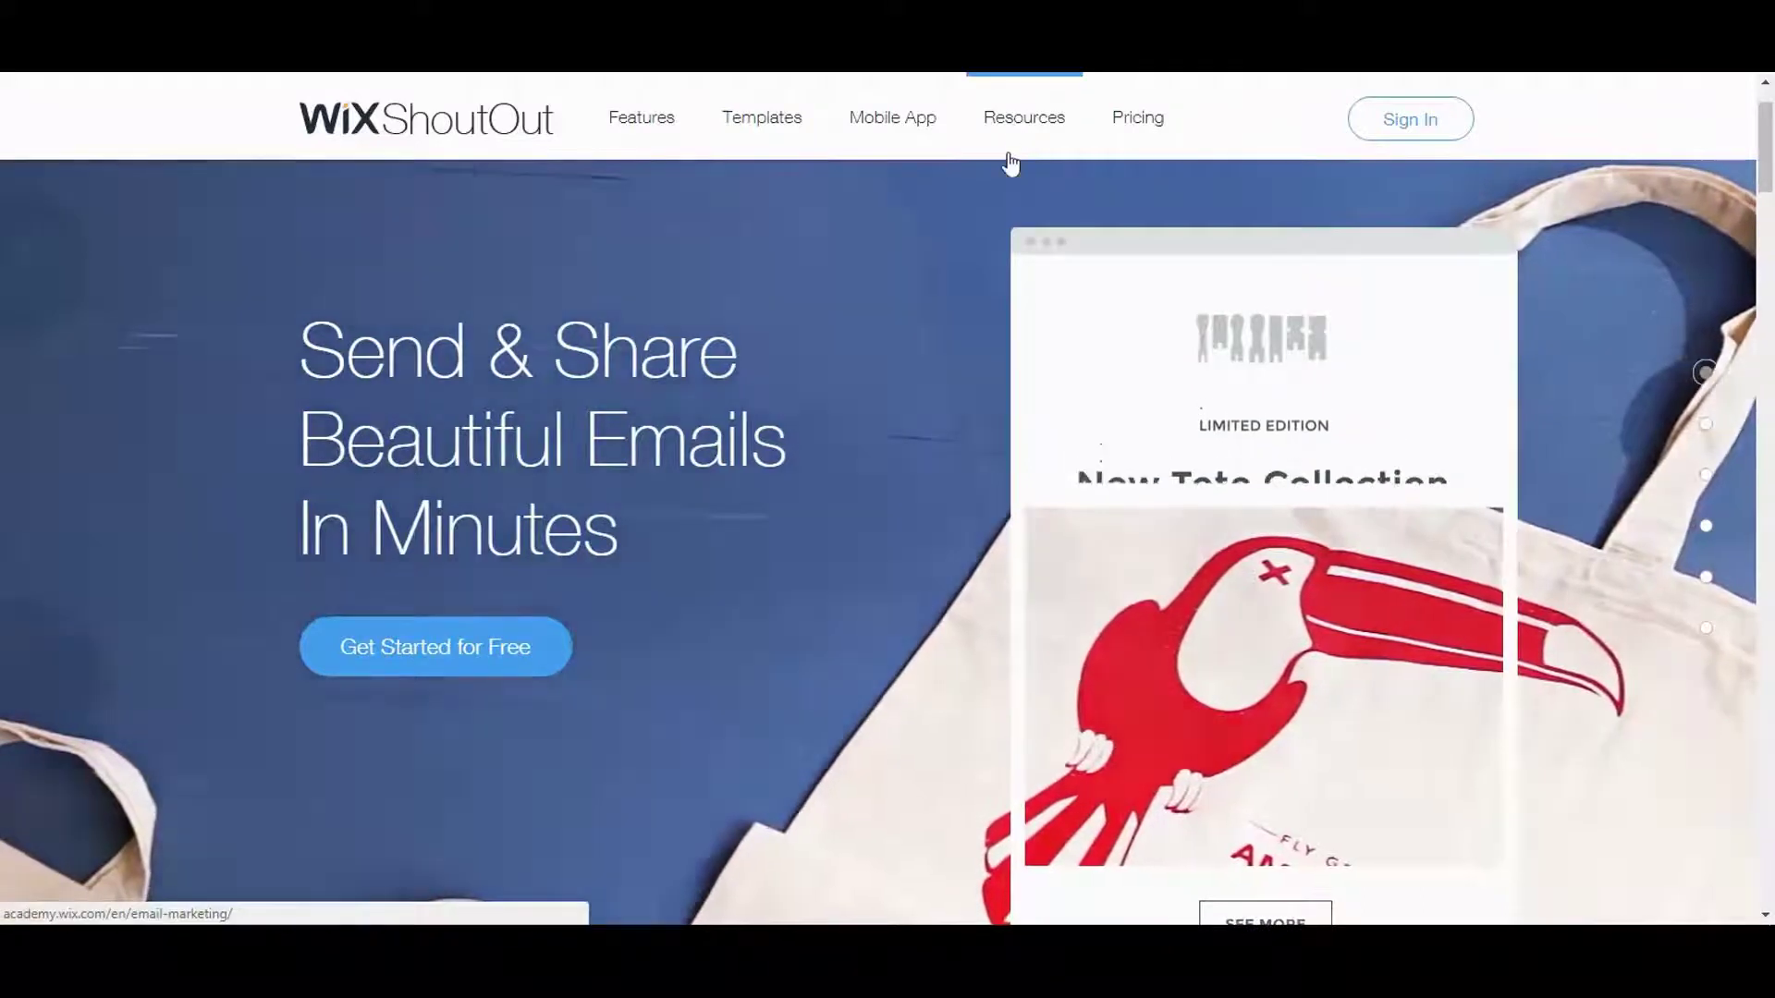
scroll(967, 301, down, 3)
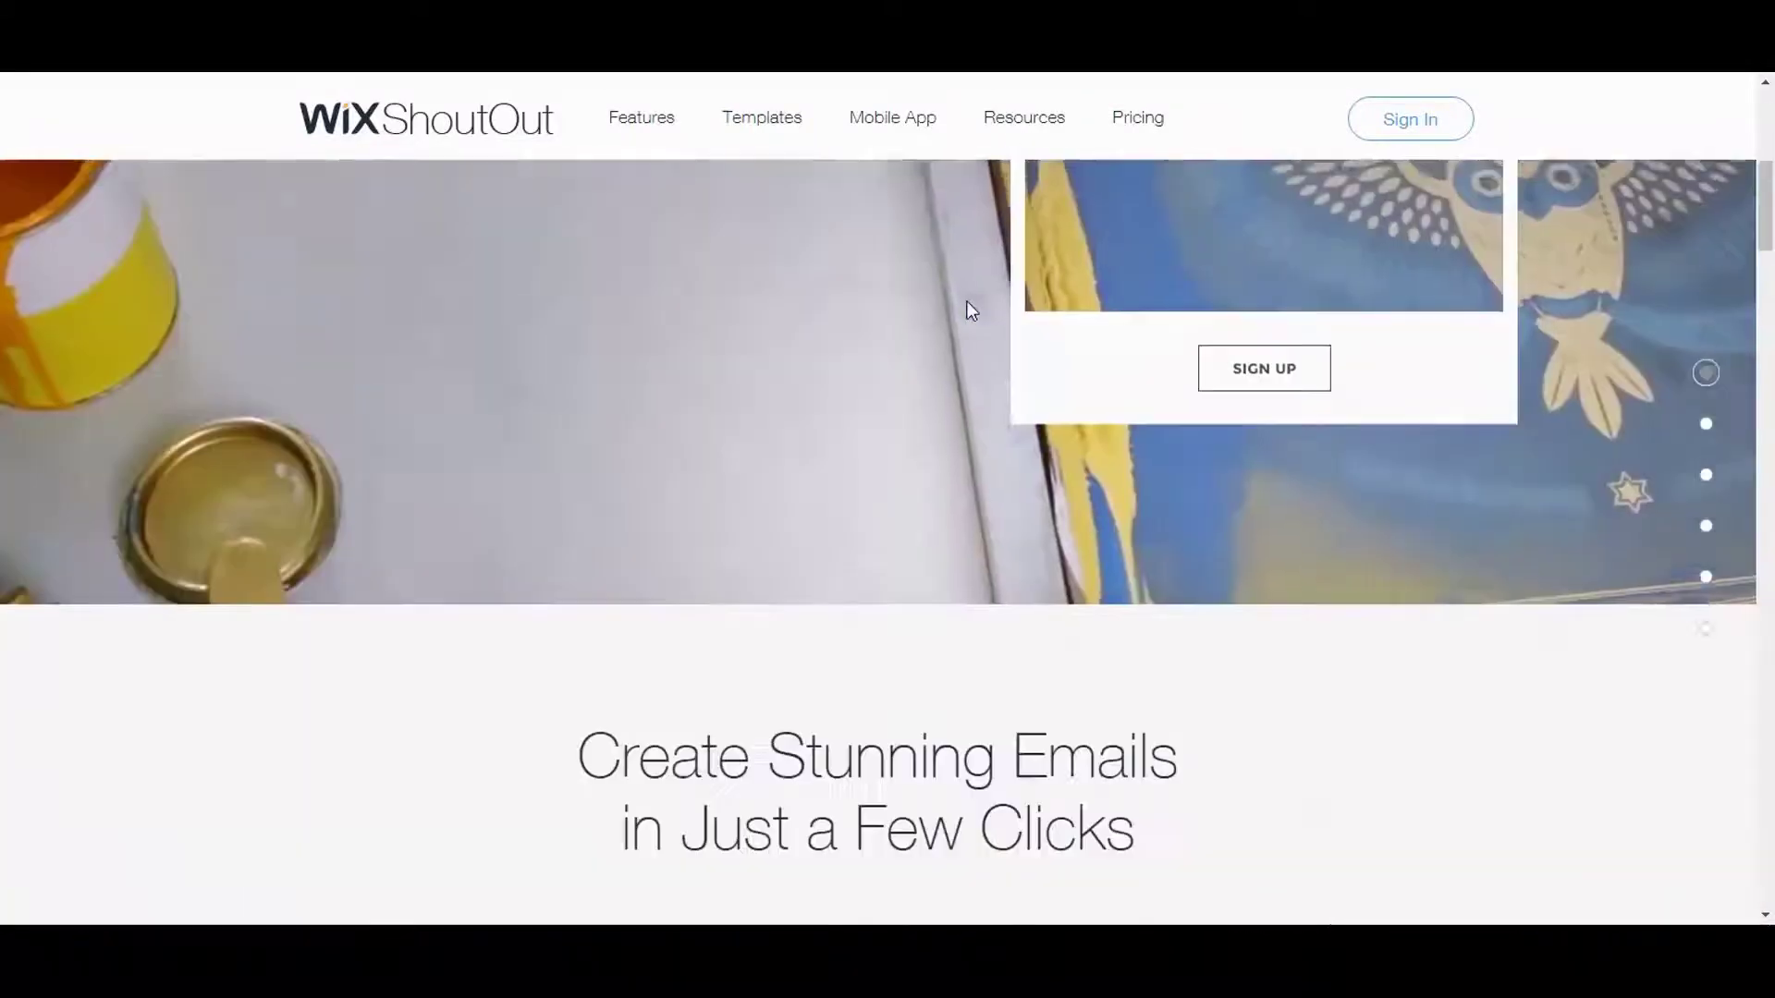
scroll(1078, 526, down, 2)
scroll(1588, 534, up, 4)
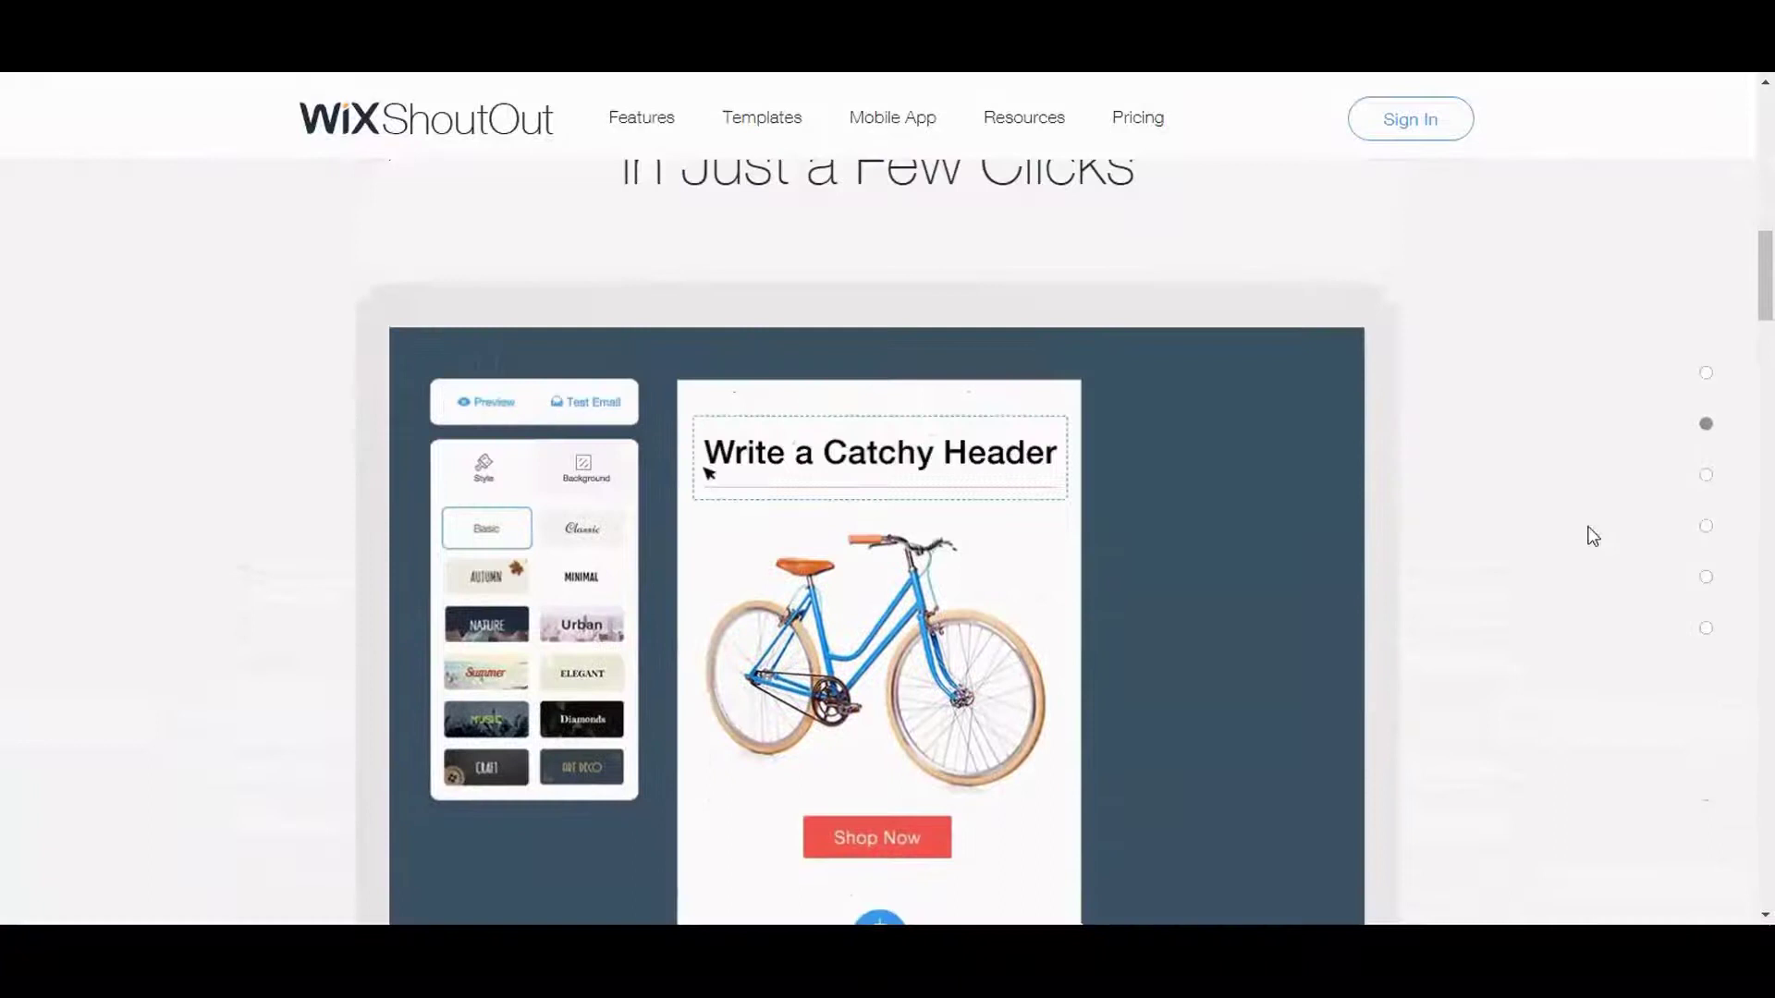
drag(1766, 294, 1727, 375)
scroll(1710, 397, down, 5)
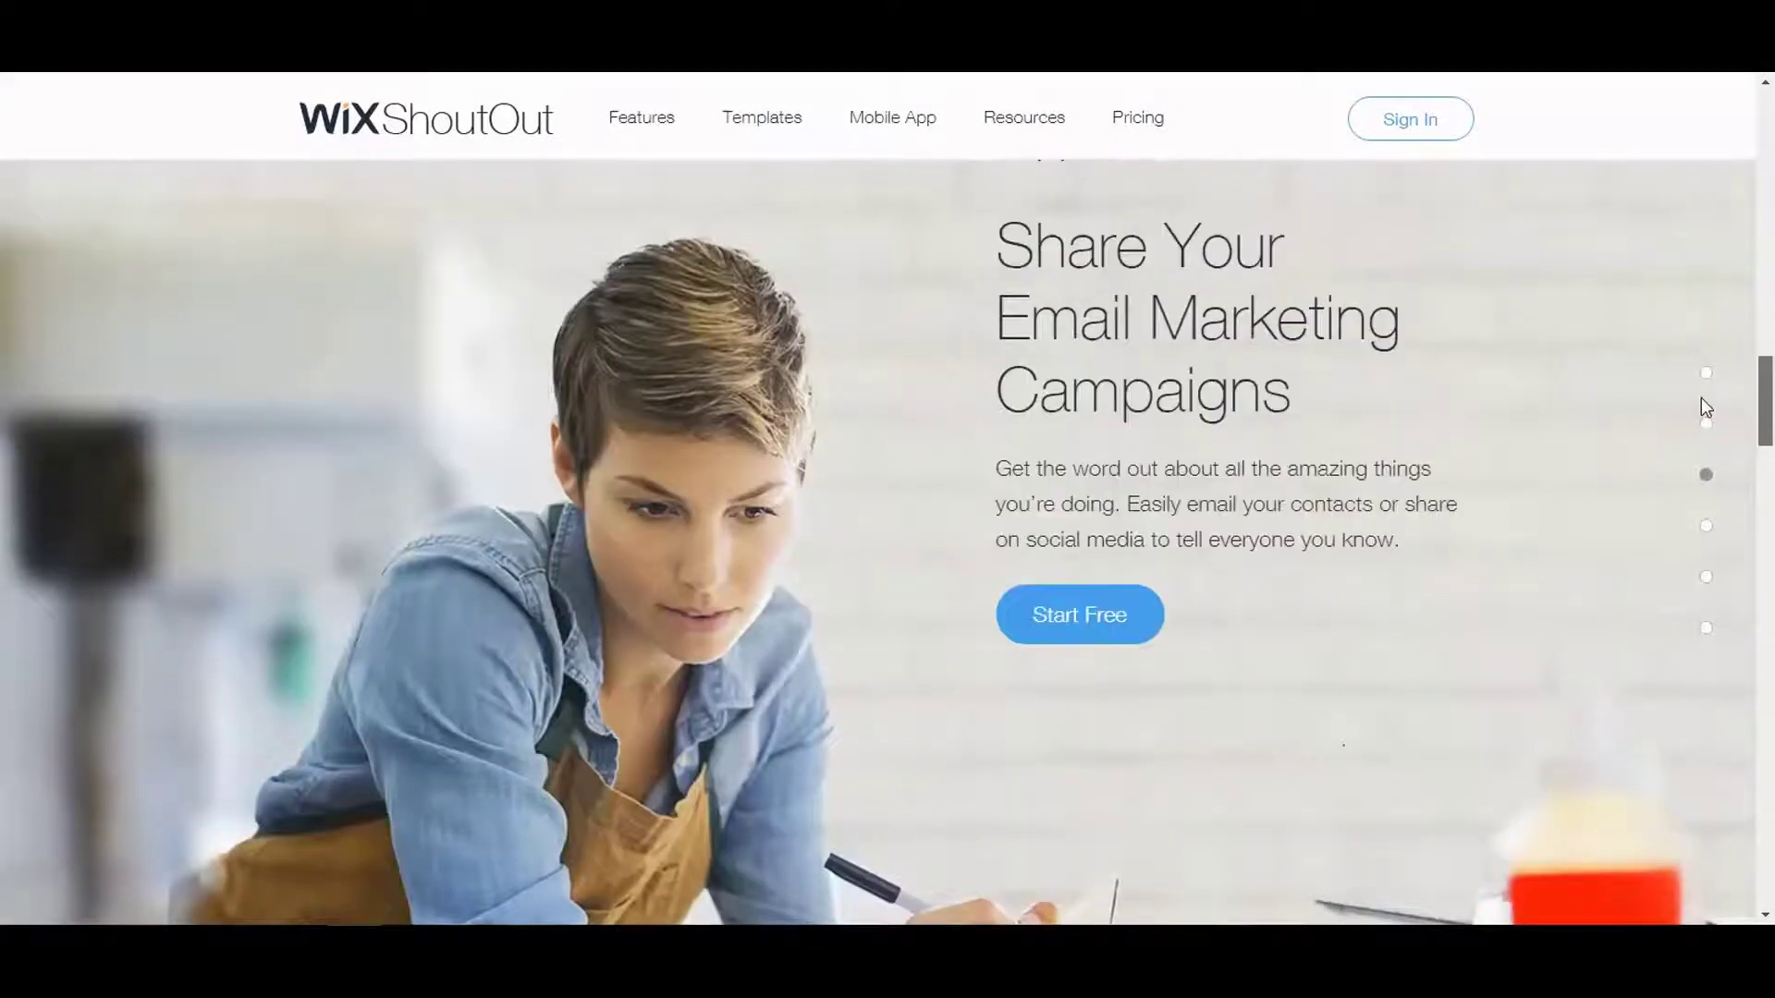
scroll(1706, 407, down, 12)
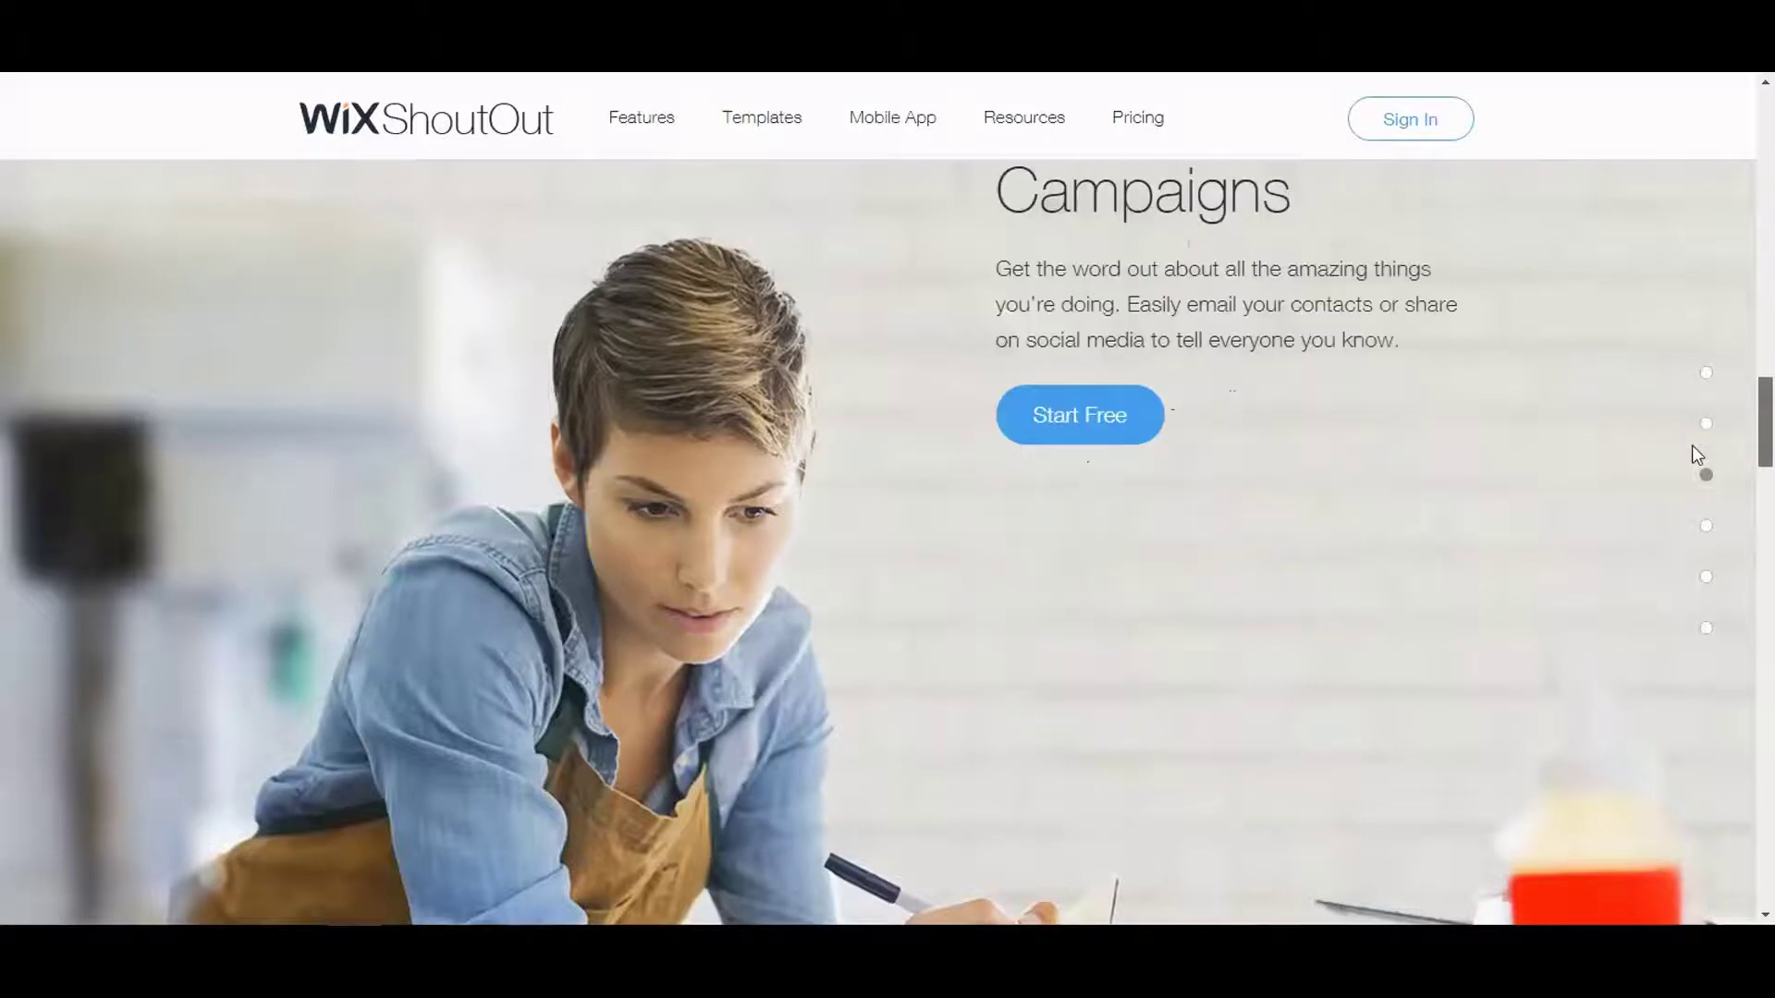
scroll(1666, 617, down, 10)
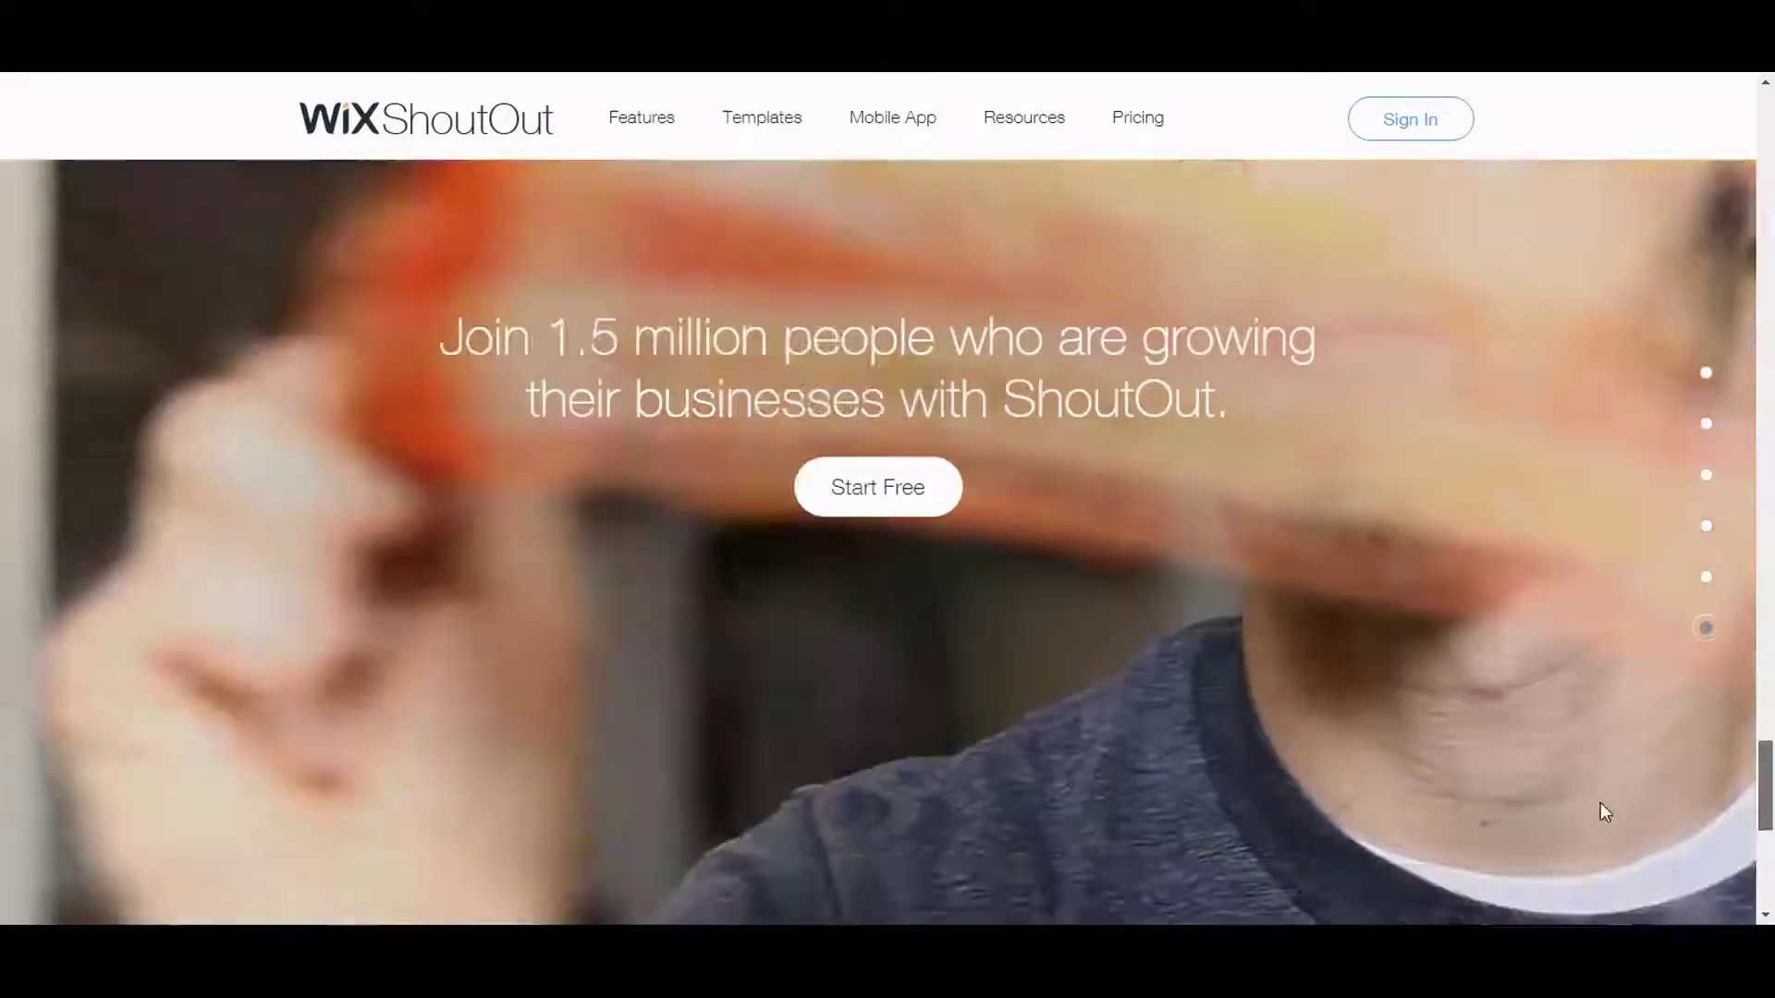
scroll(1602, 807, up, 5)
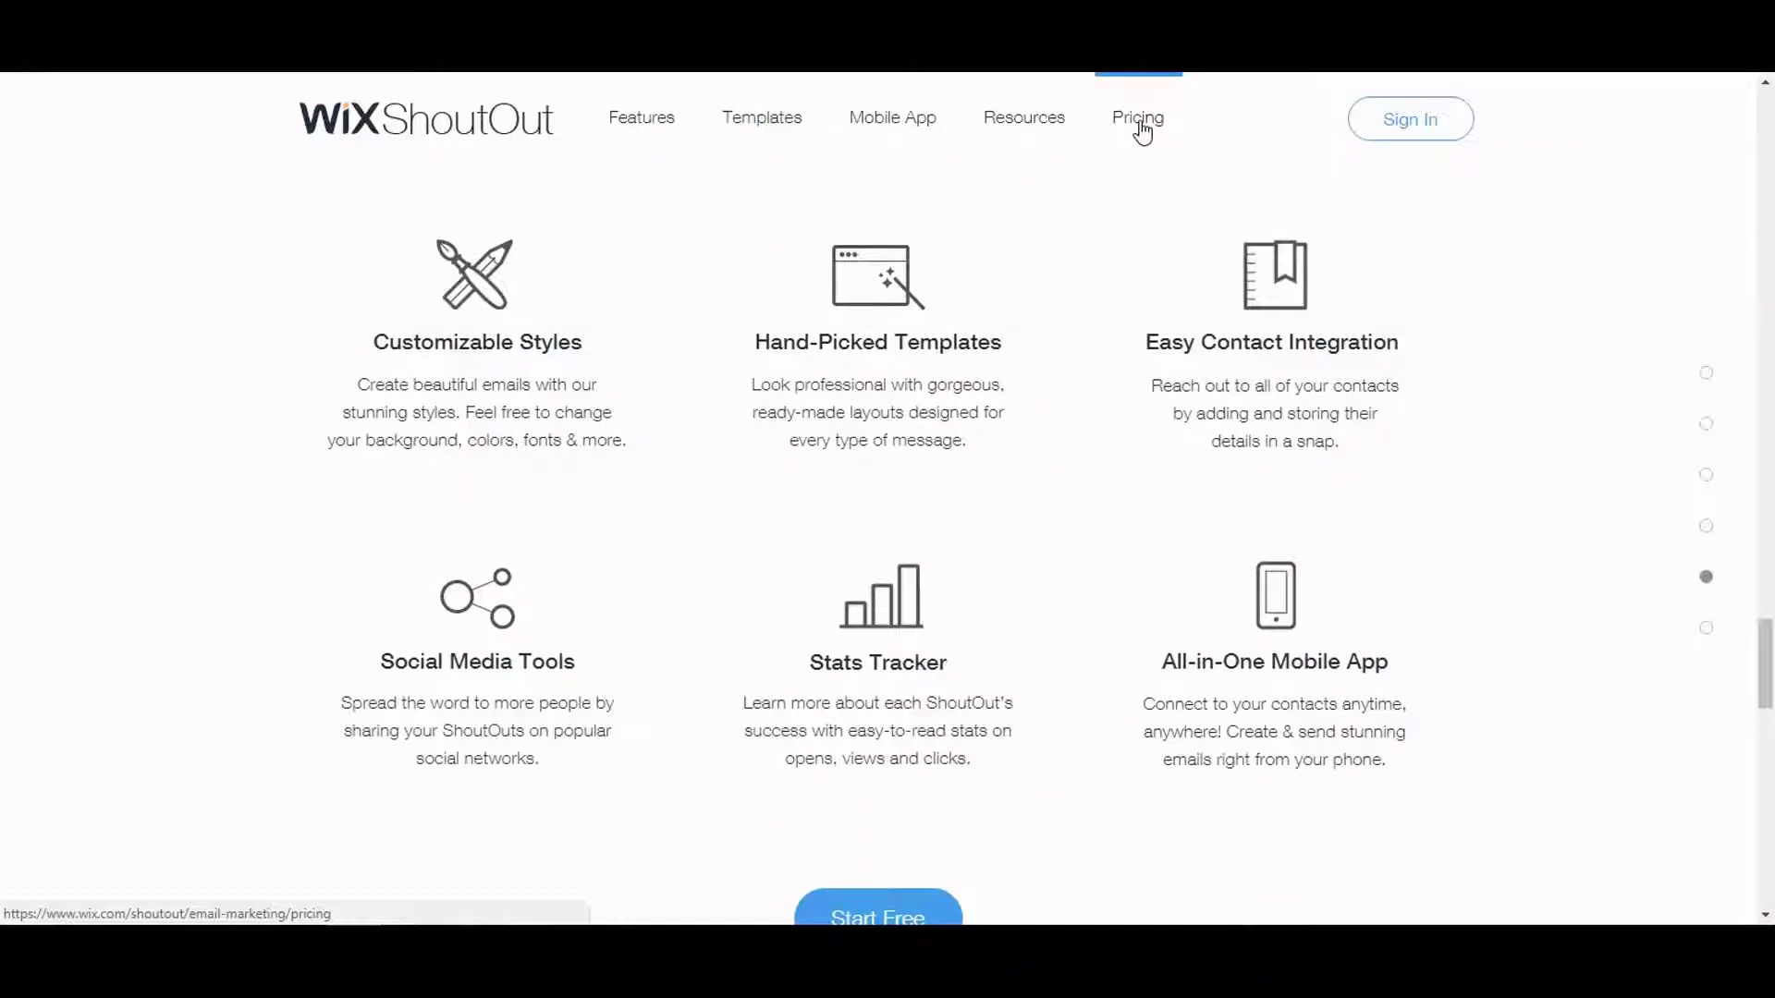
Review the ShoutOut pricing page, comparing the monthly and yearly plans and the features included in all premium plans
click(1140, 131)
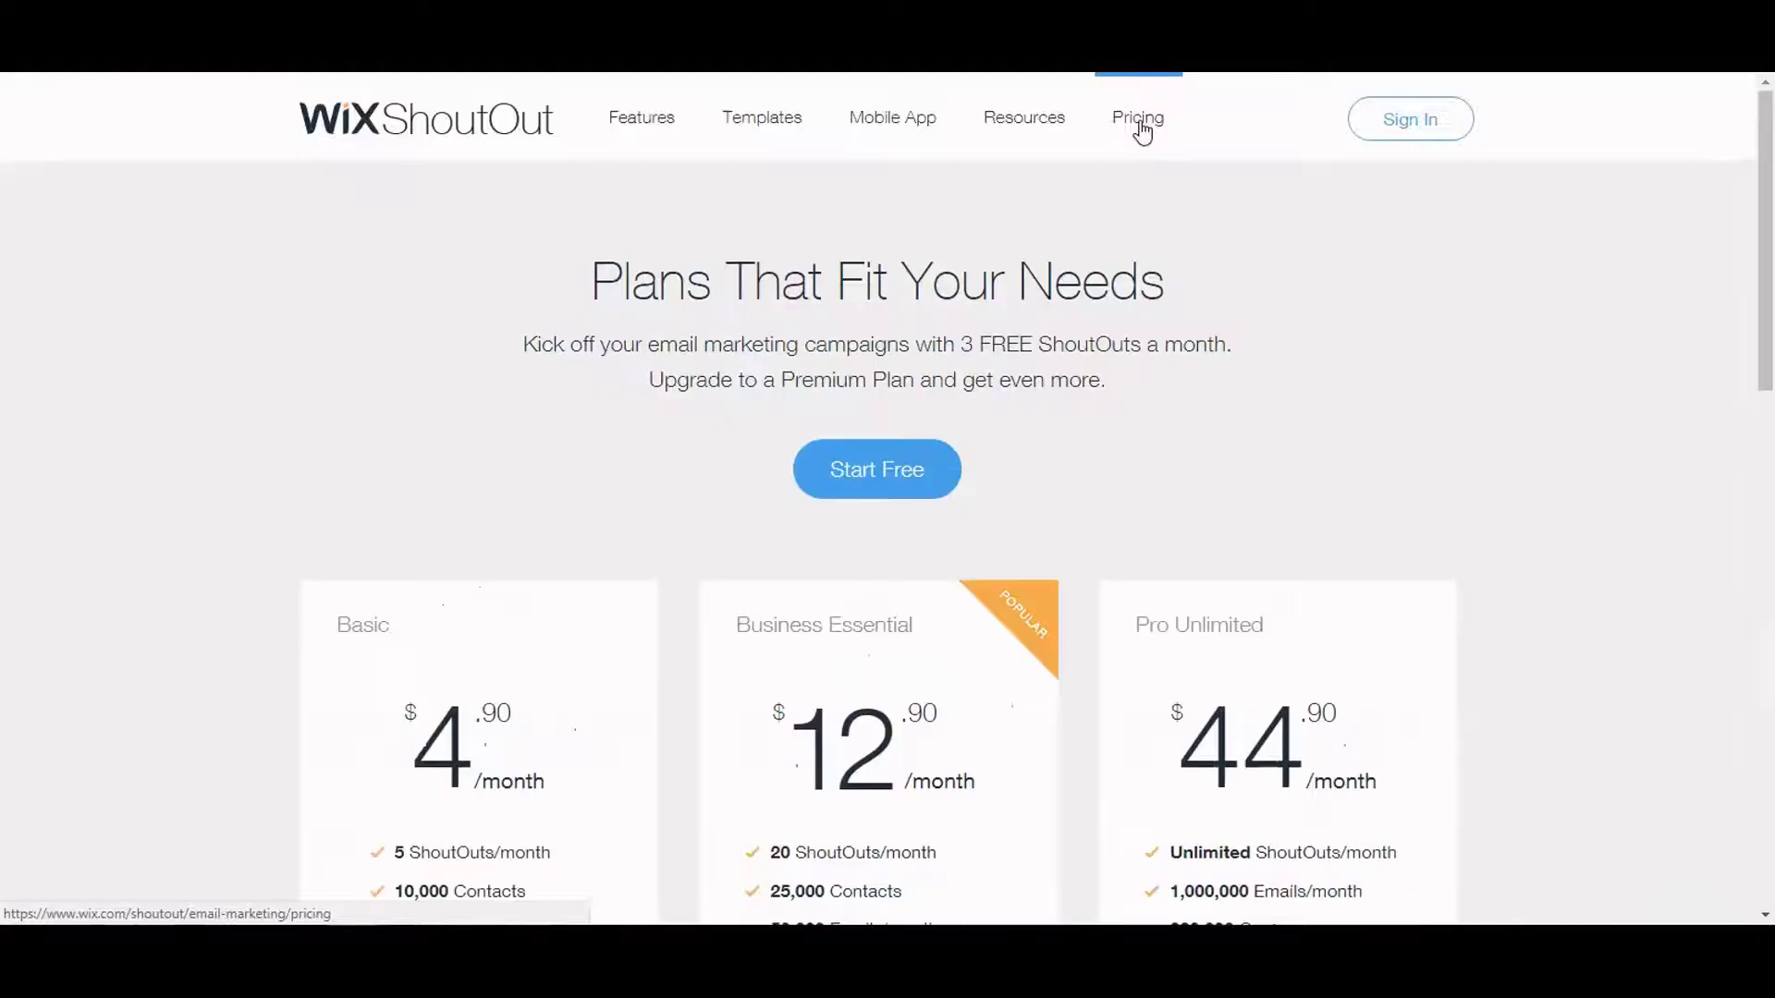
scroll(148, 381, down, 2)
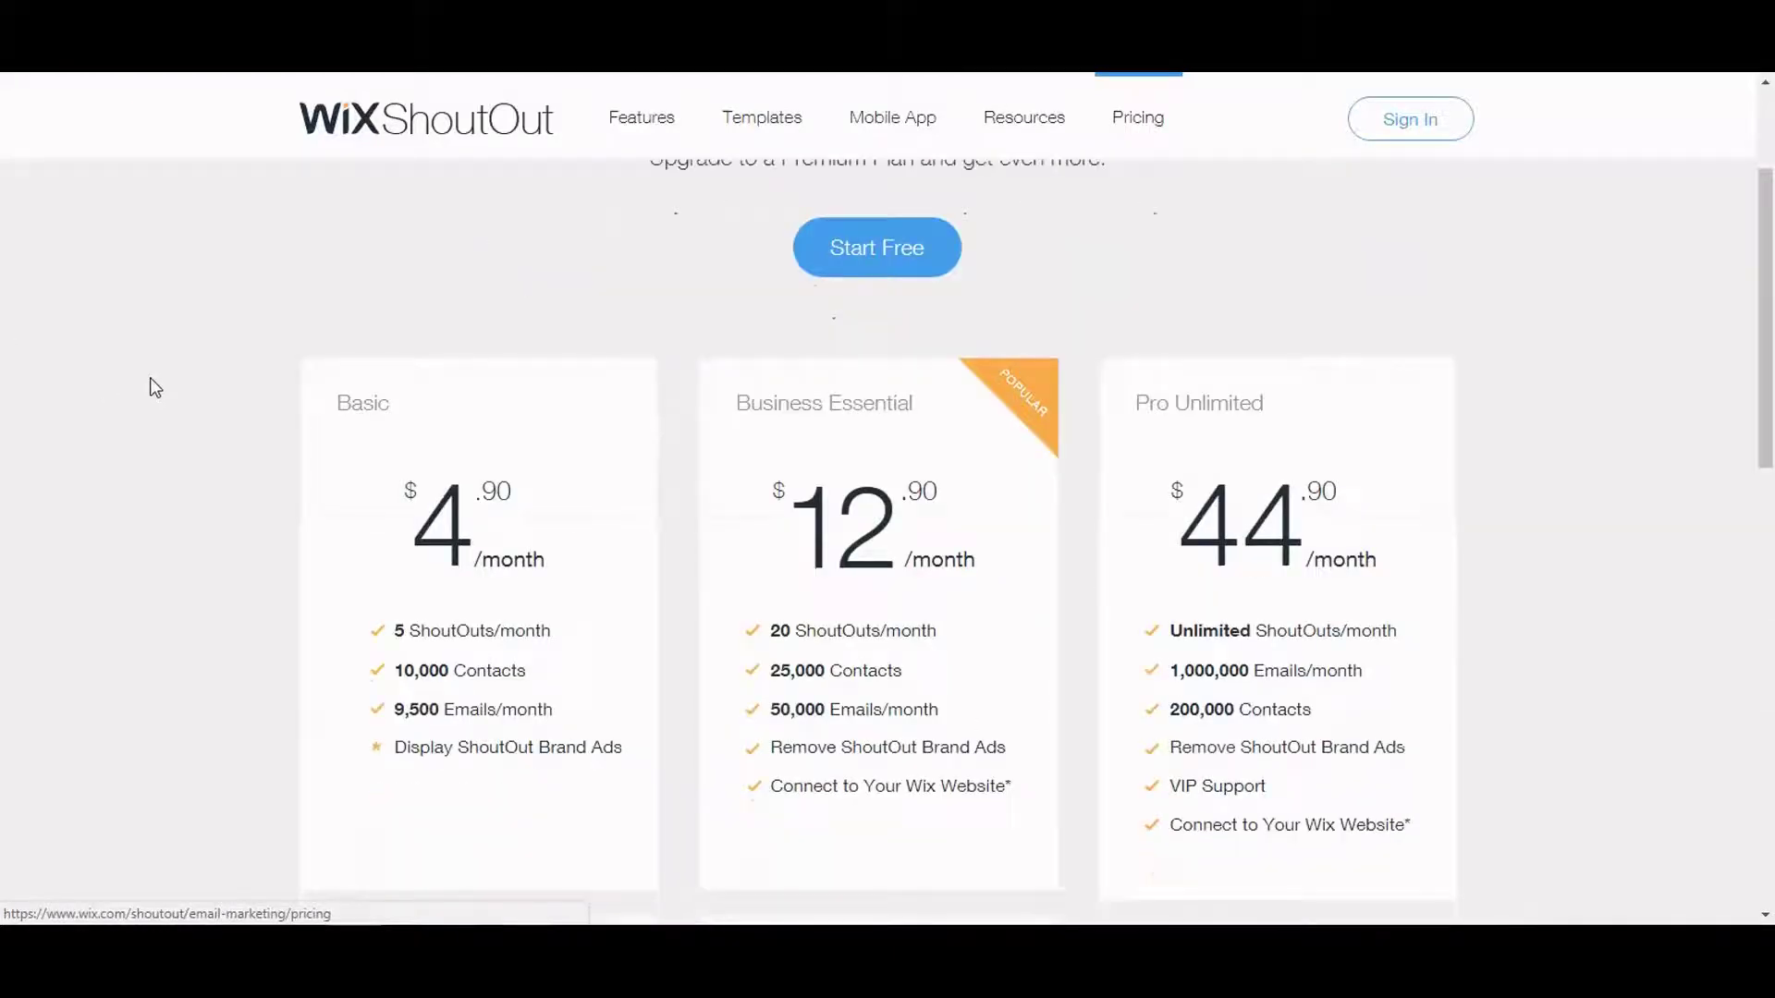
scroll(157, 375, down, 2)
scroll(172, 383, up, 2)
scroll(930, 539, down, 5)
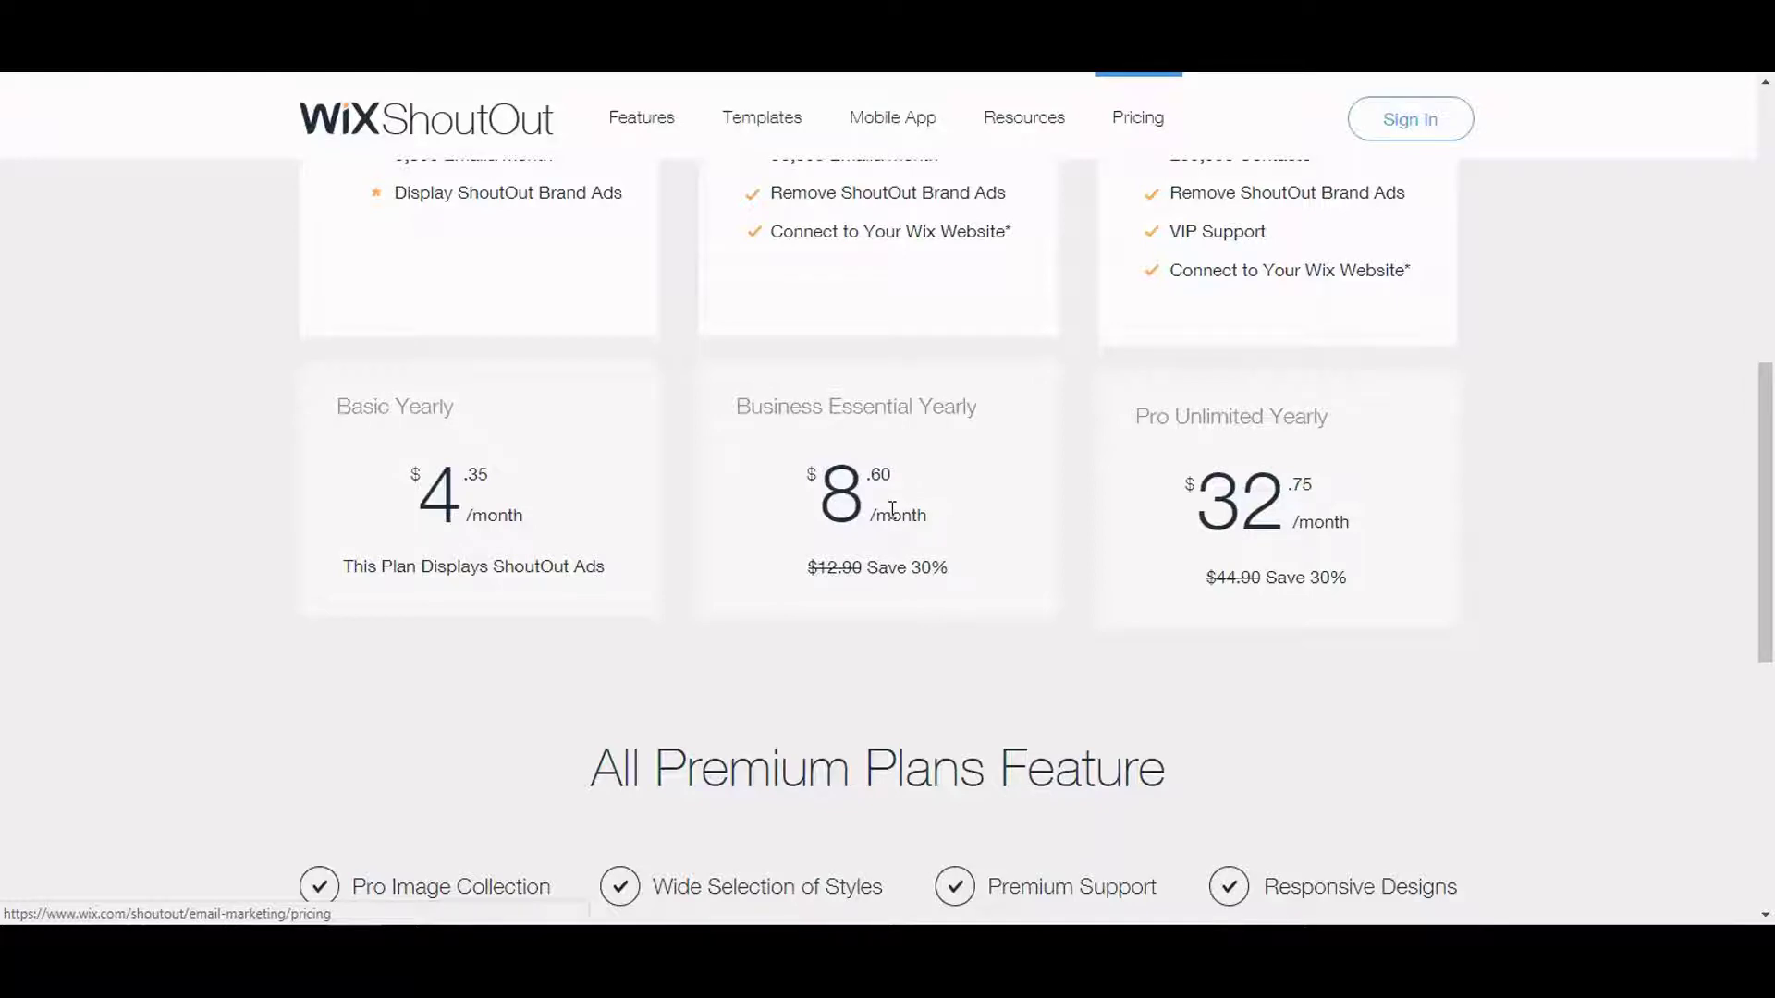
scroll(652, 574, down, 6)
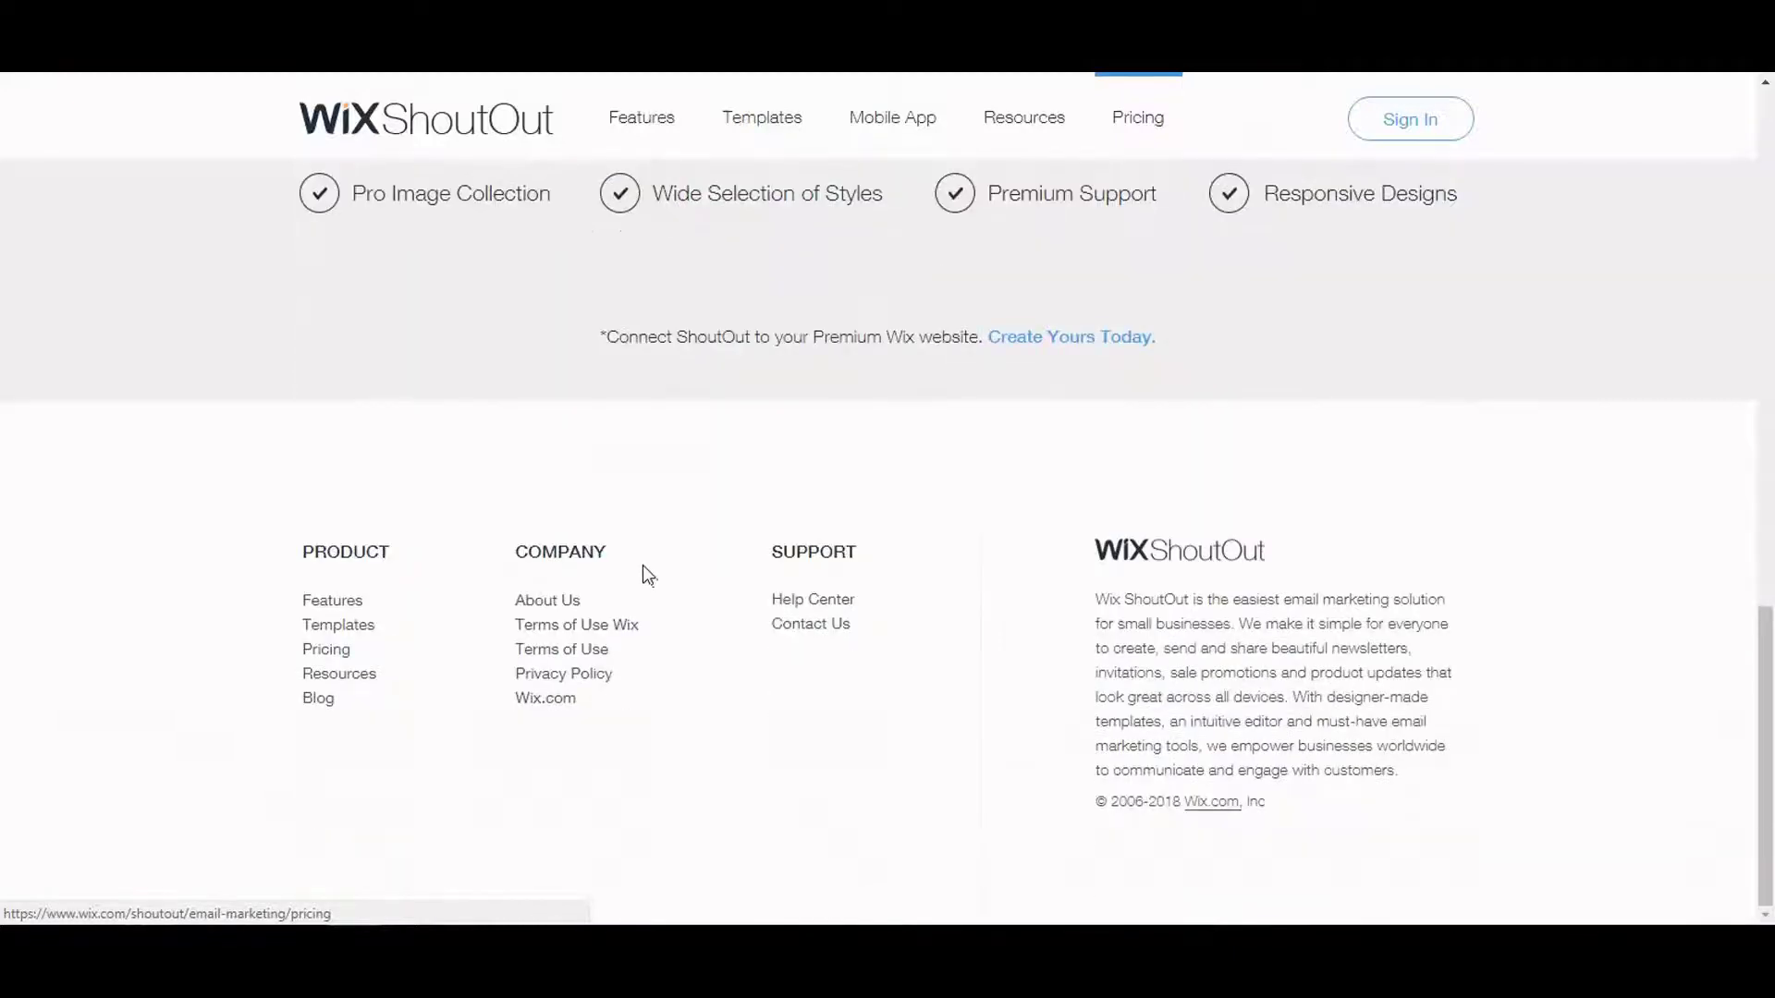
scroll(872, 558, up, 15)
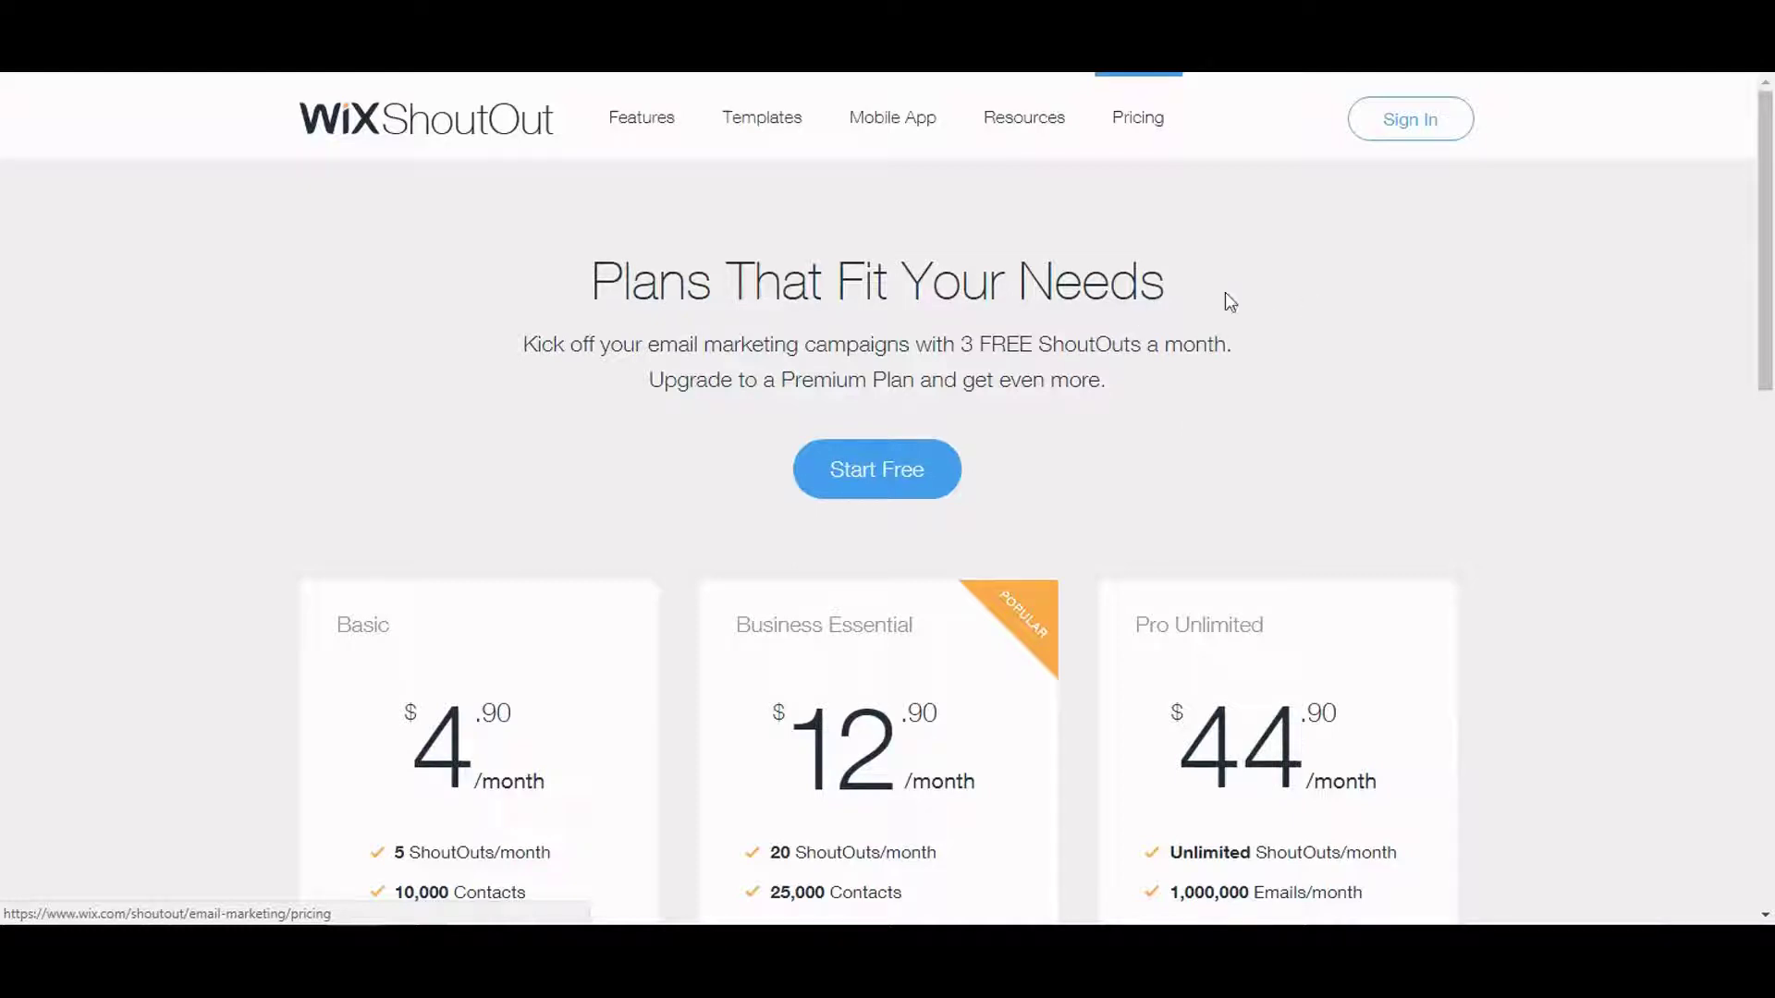
View the ShoutOut features page and read through its feature sections, including the Intuitive Editor
click(662, 145)
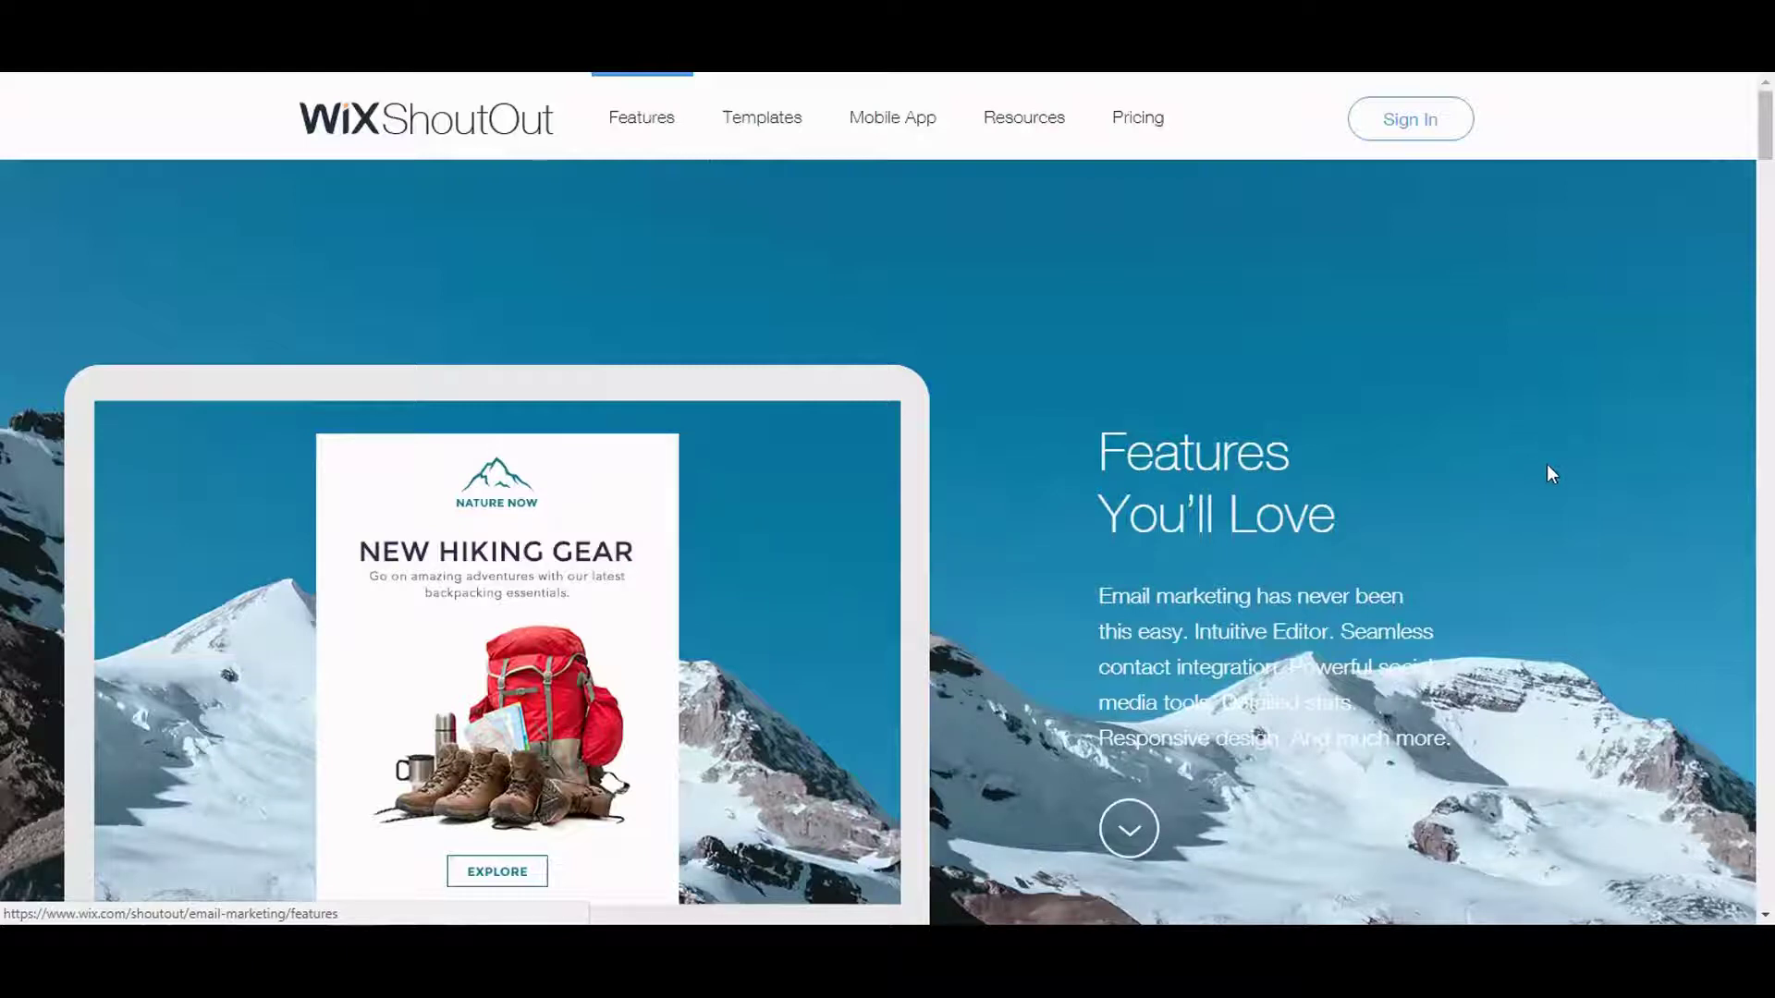
scroll(1545, 464, down, 2)
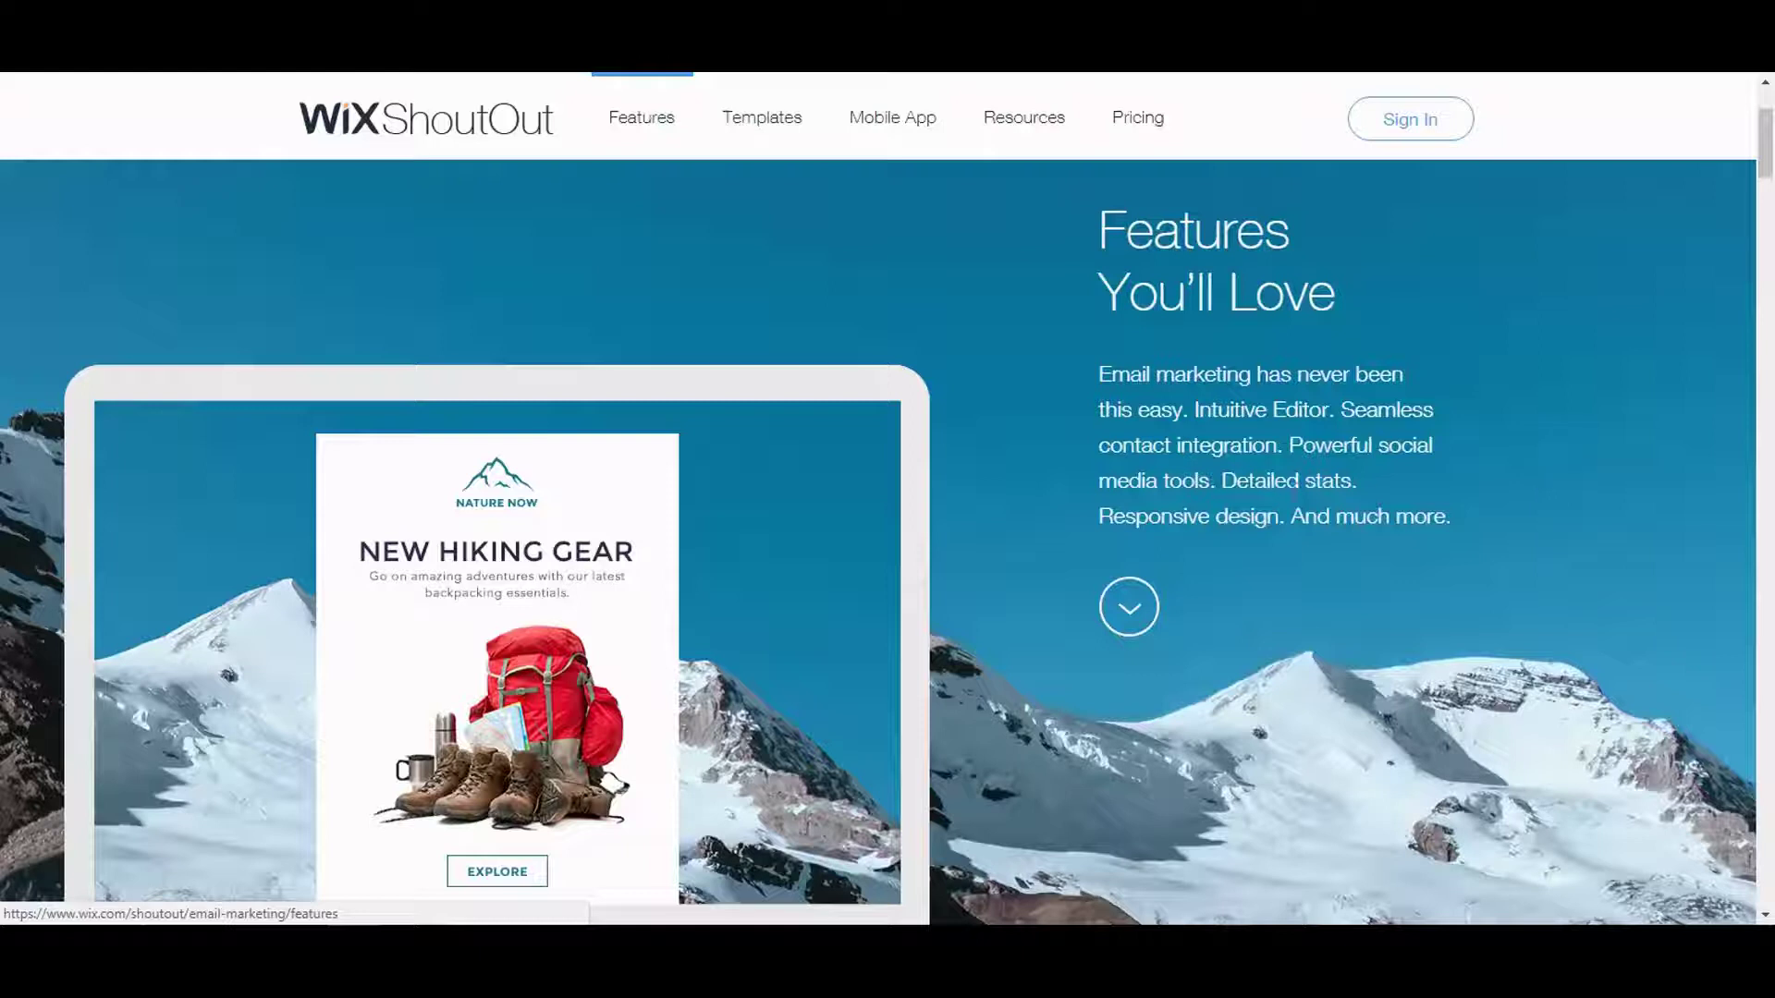
scroll(1623, 491, down, 5)
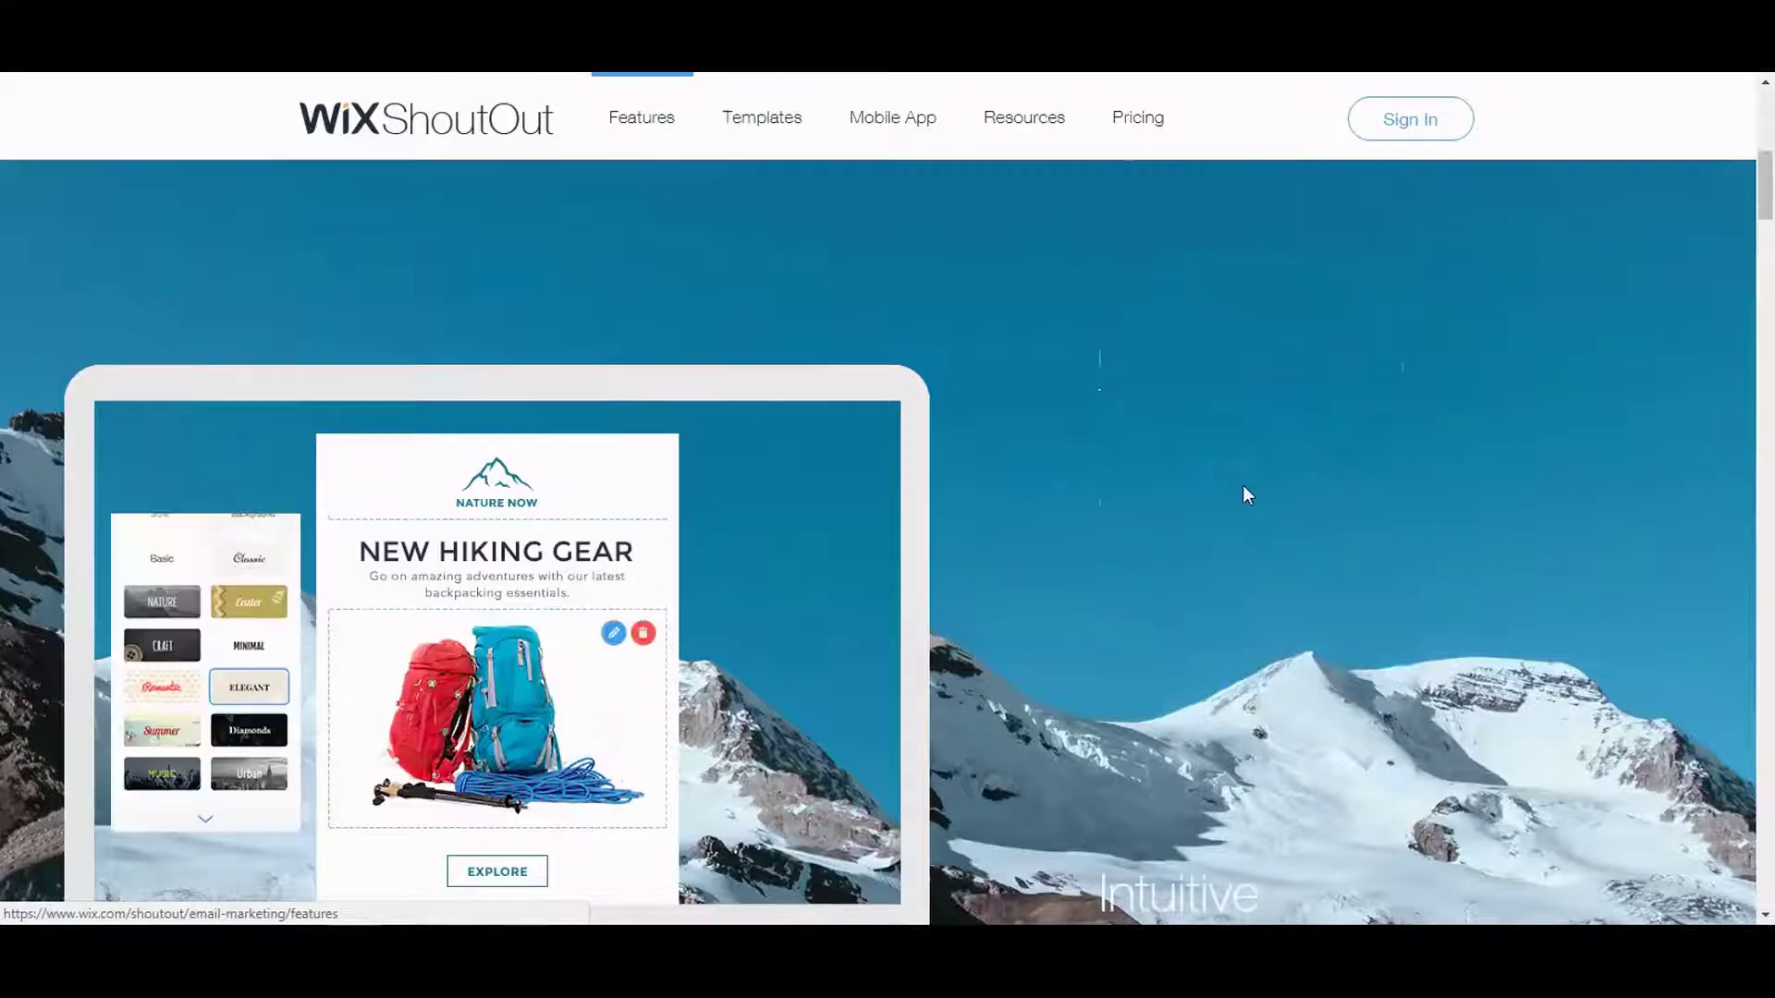
scroll(1219, 486, up, 2)
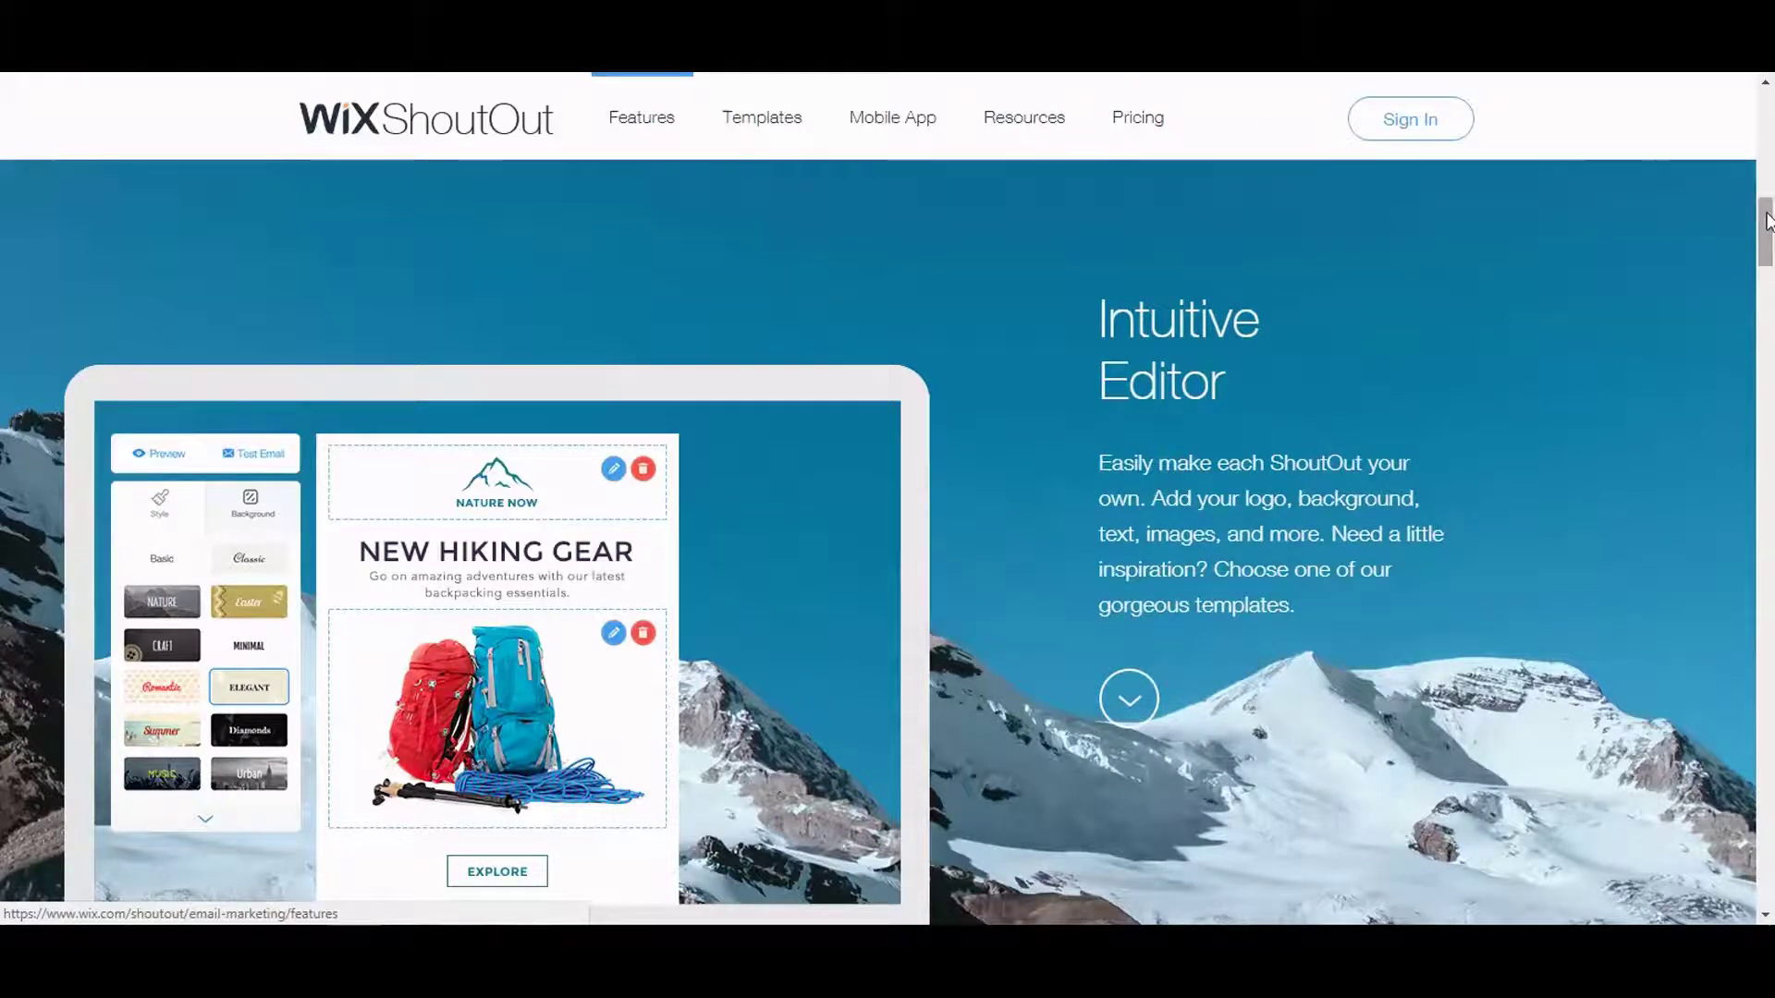
drag(1768, 220, 1768, 873)
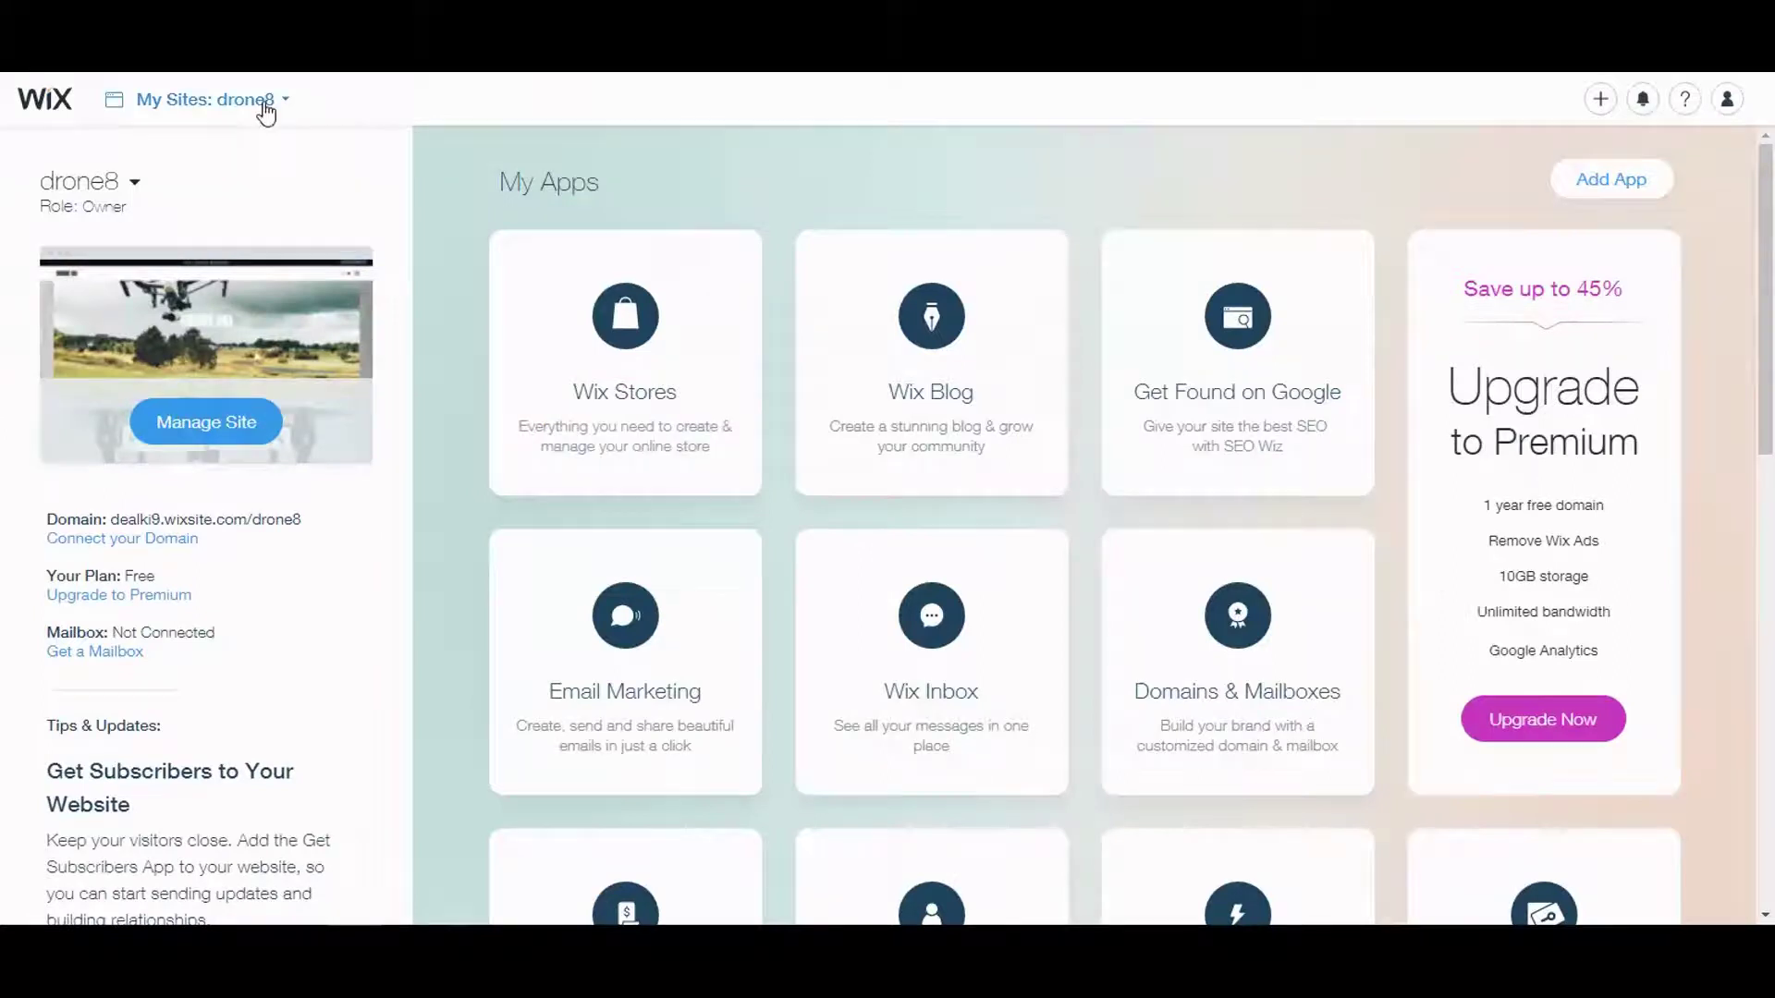
Select the drone8 site and start a new ShoutOut from its Email Marketing app
click(271, 102)
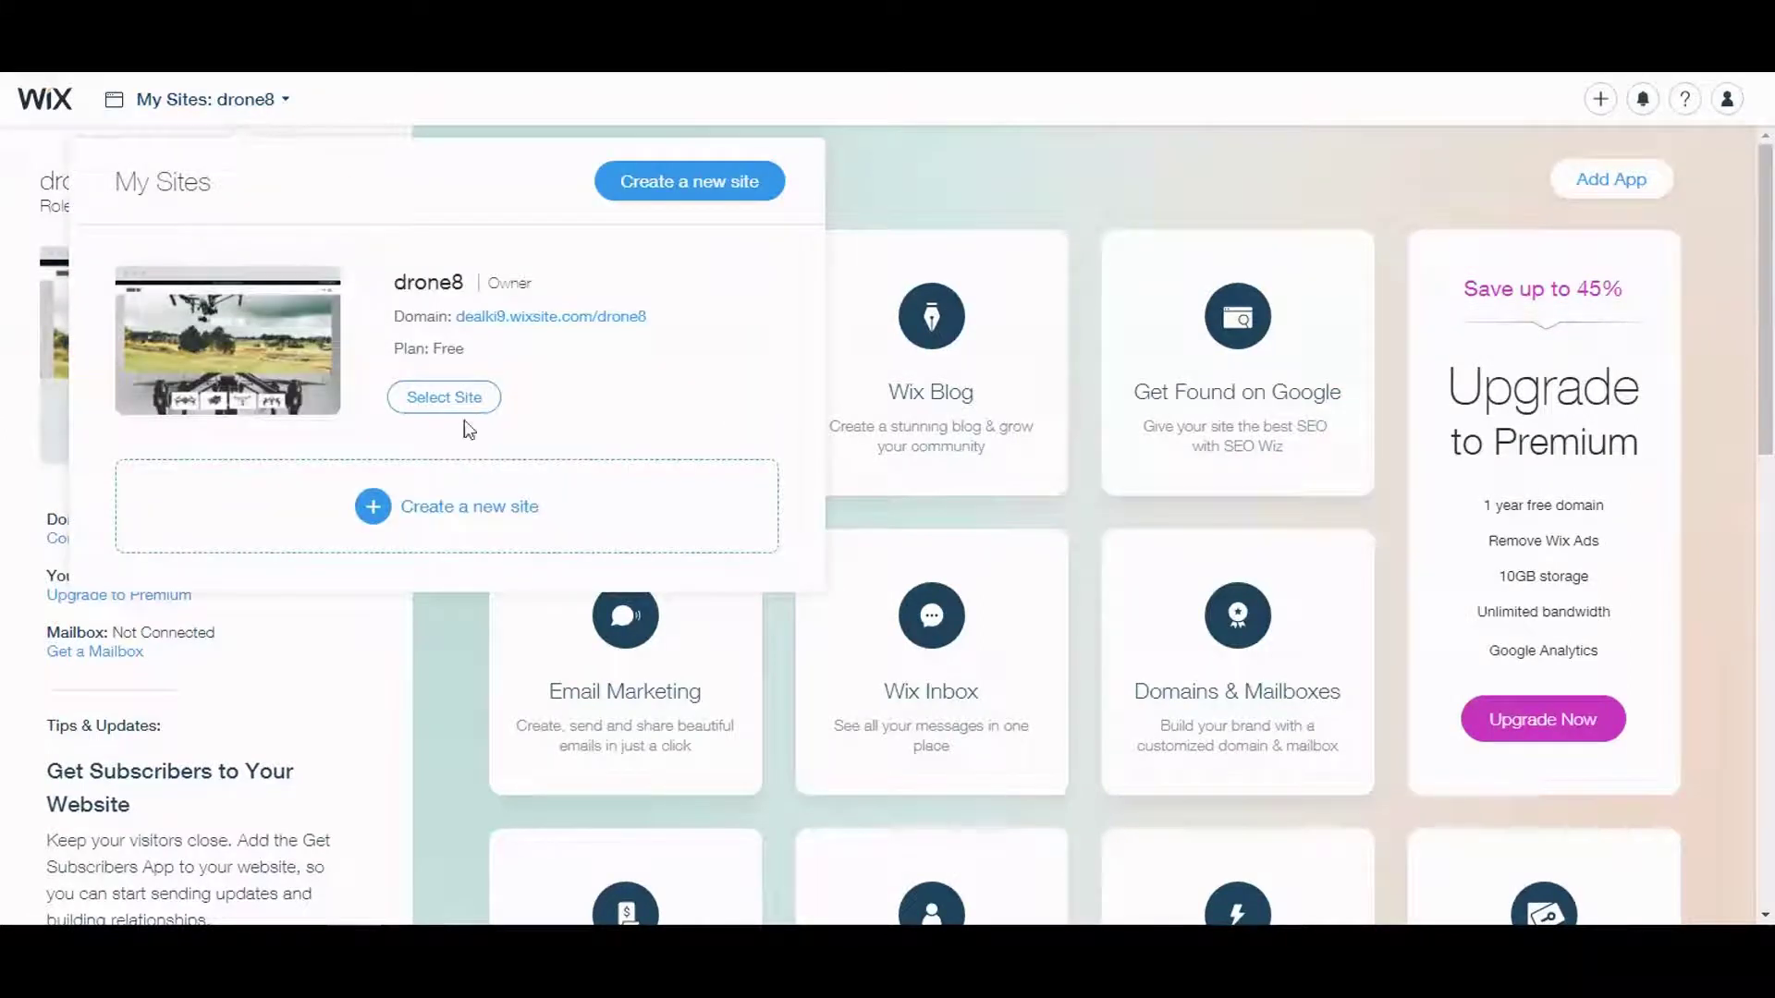
click(447, 398)
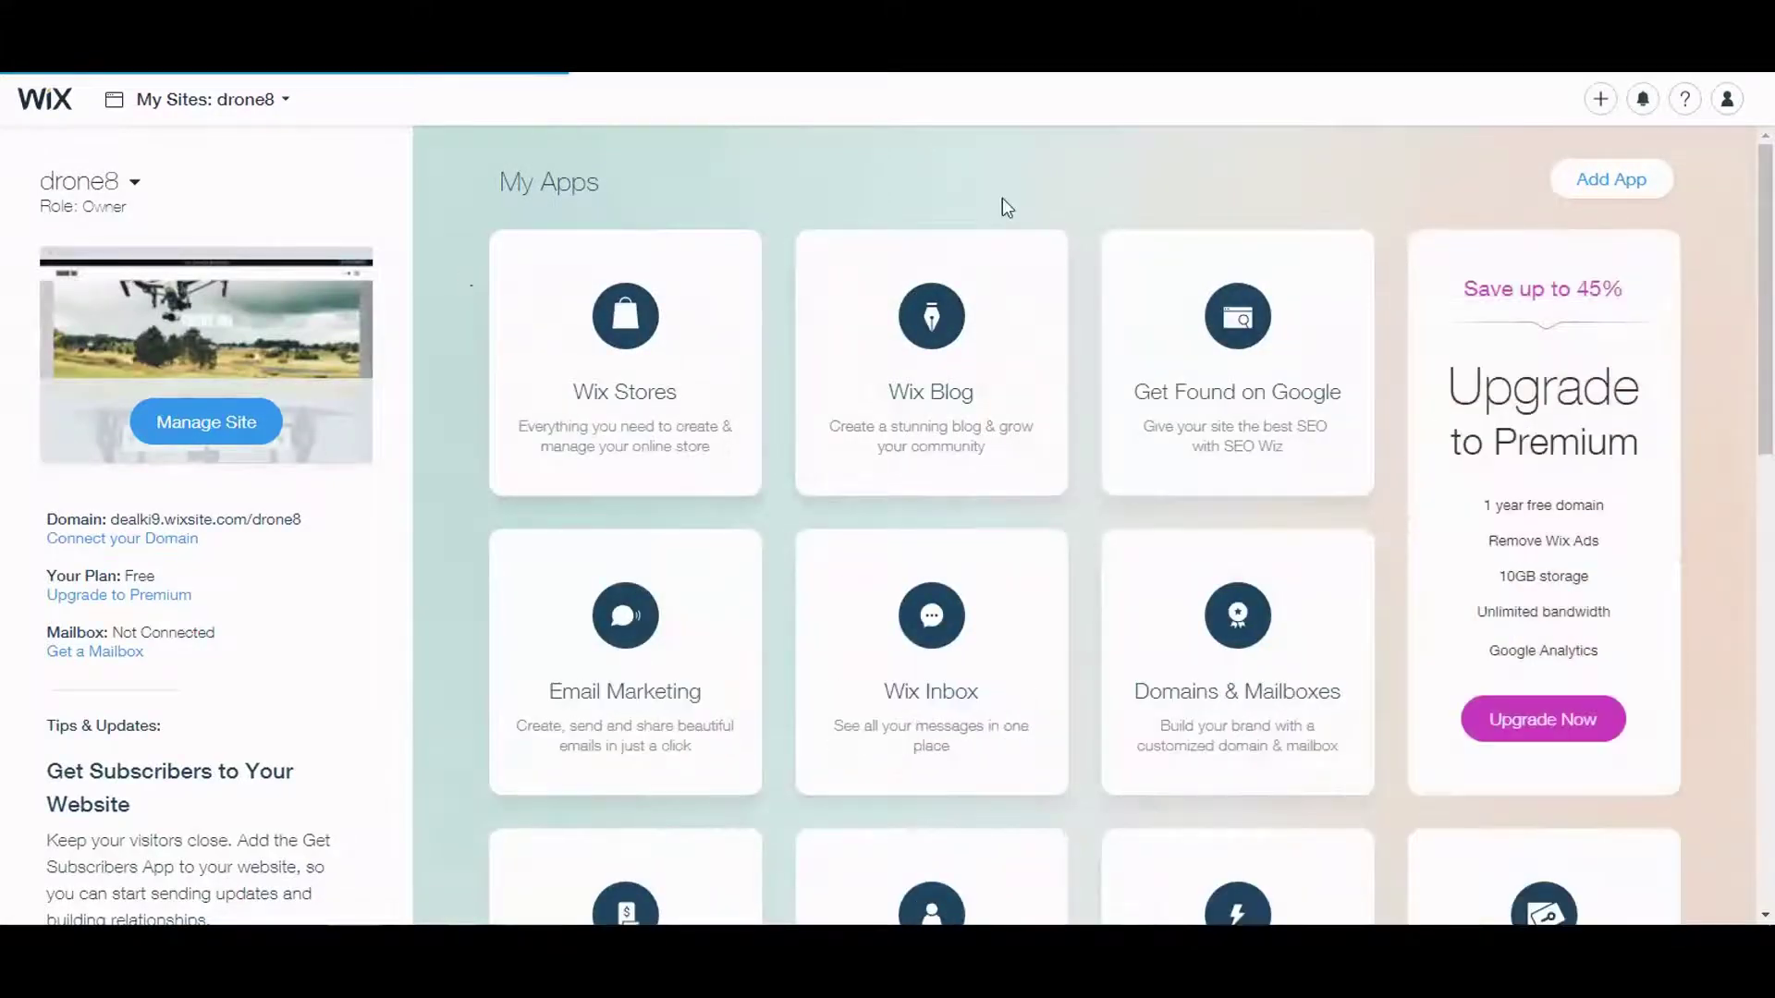
mouse_move(1335, 401)
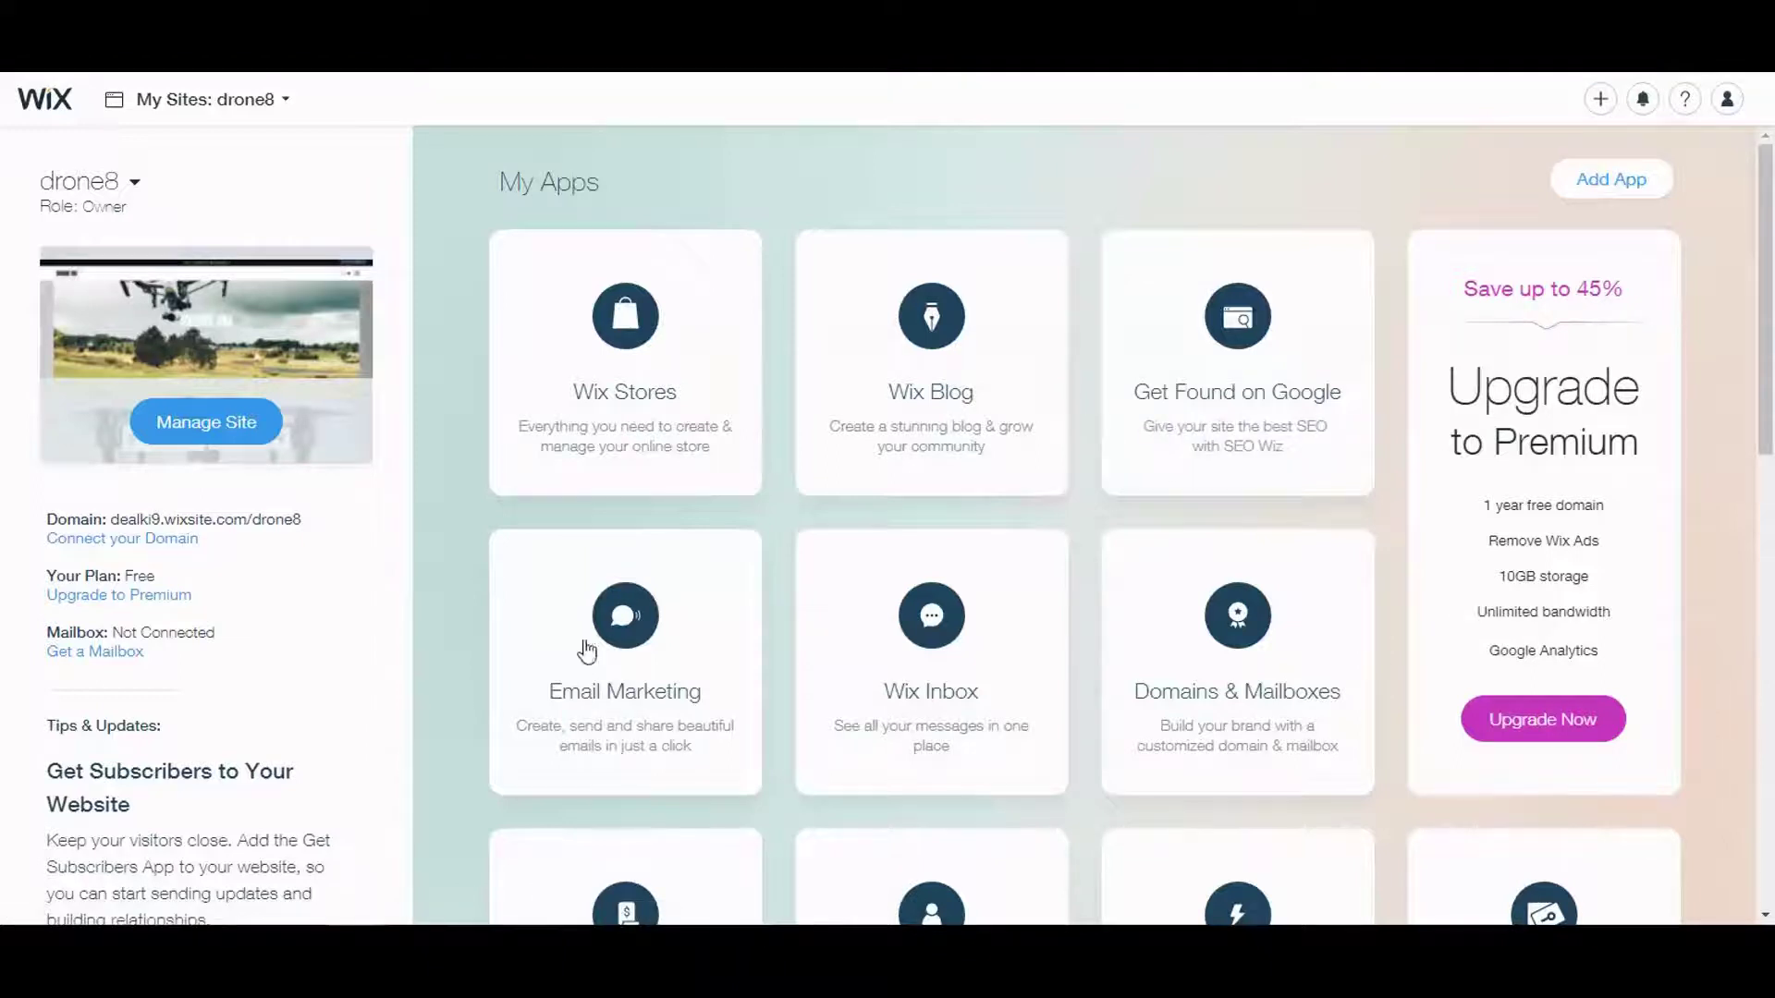
mouse_move(612, 679)
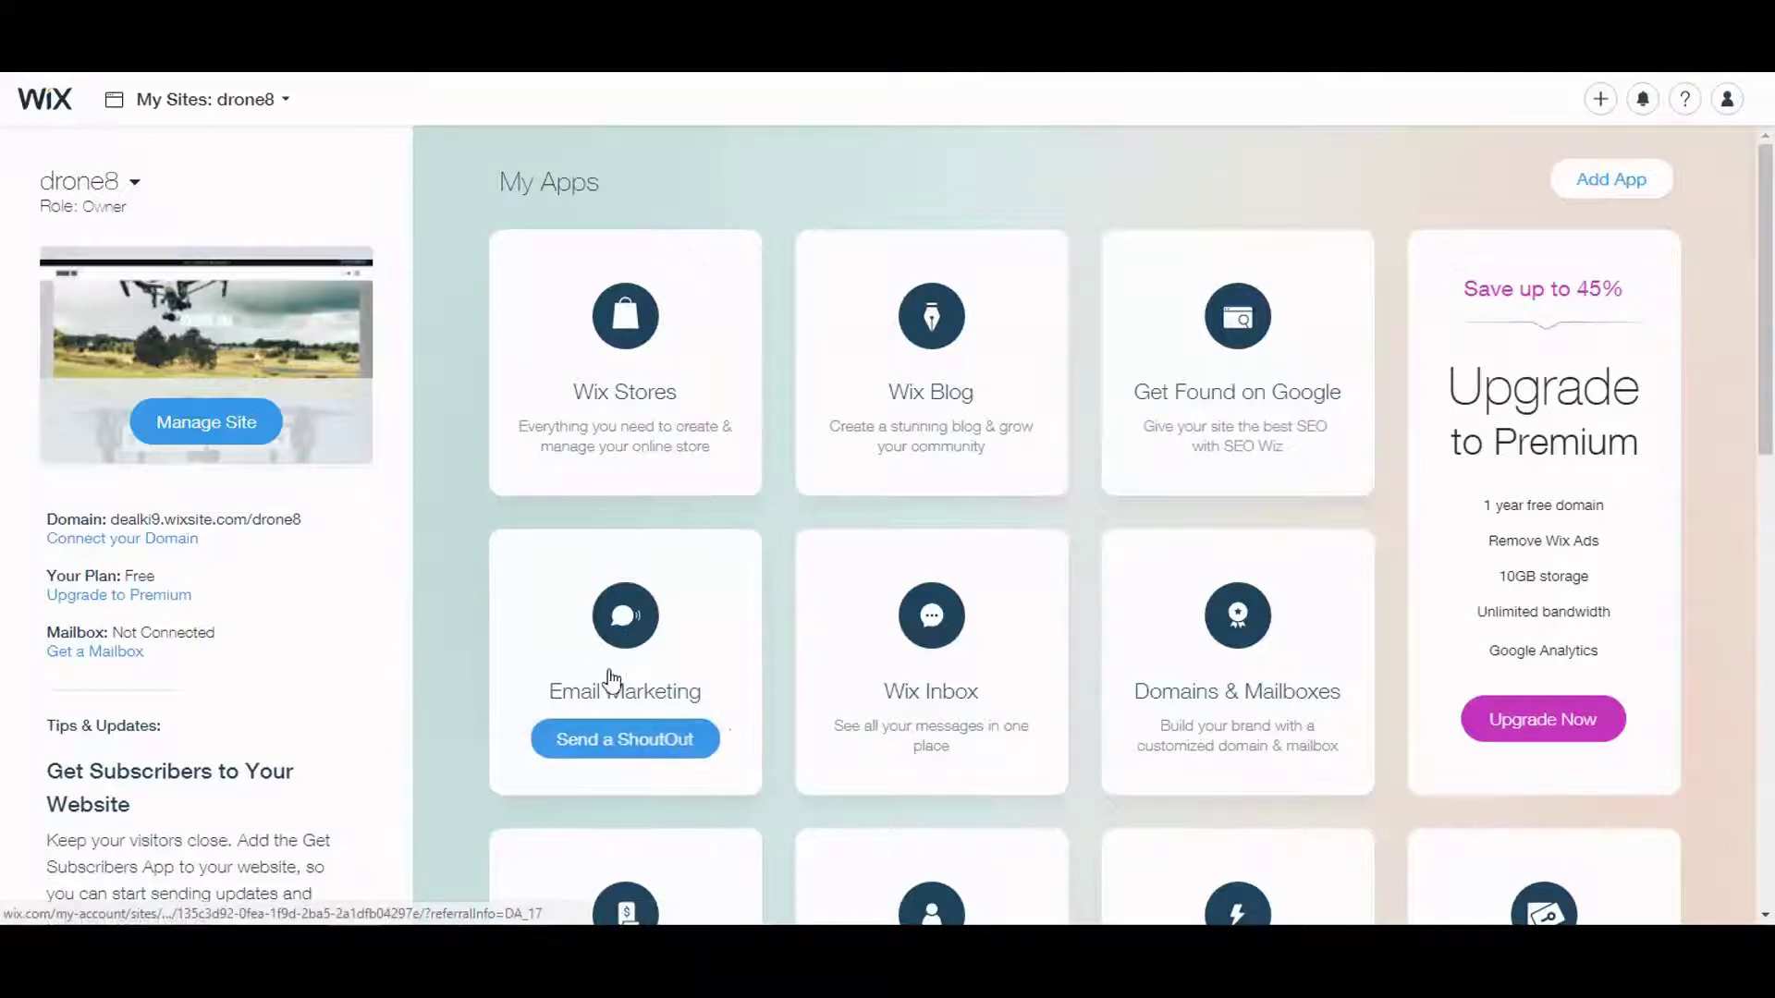
click(602, 743)
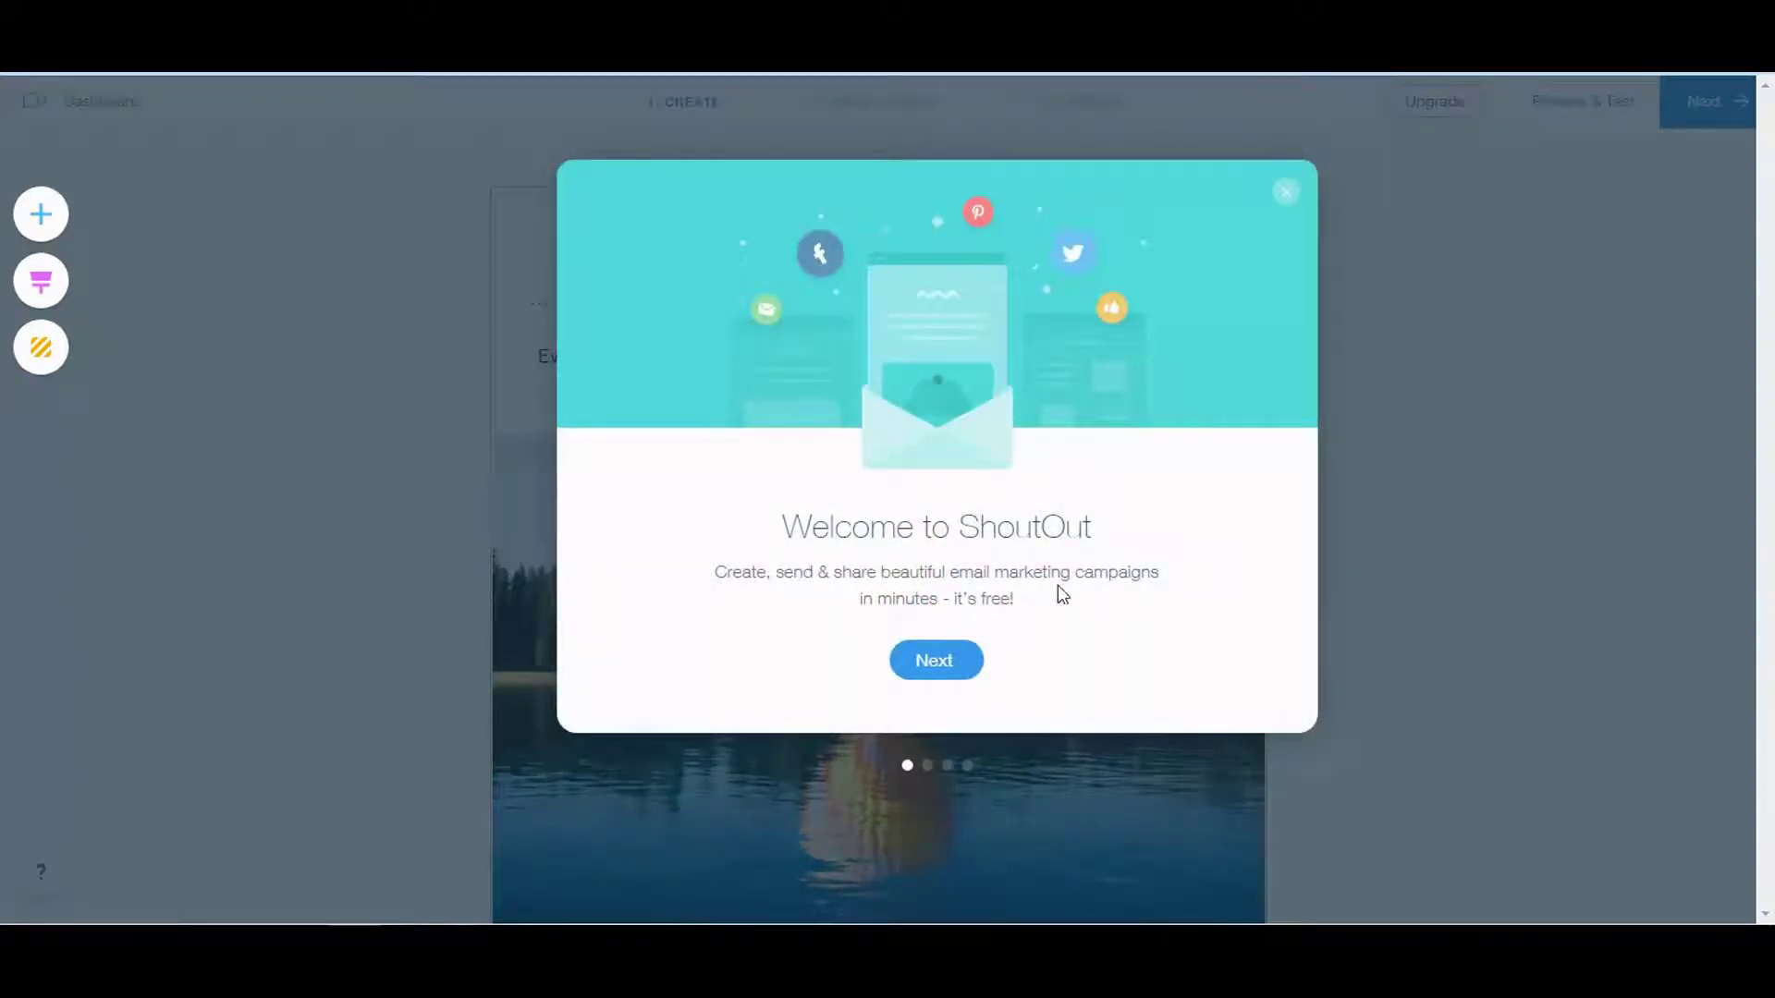
Go through all the ShoutOut welcome screens and enter the email editor
click(934, 662)
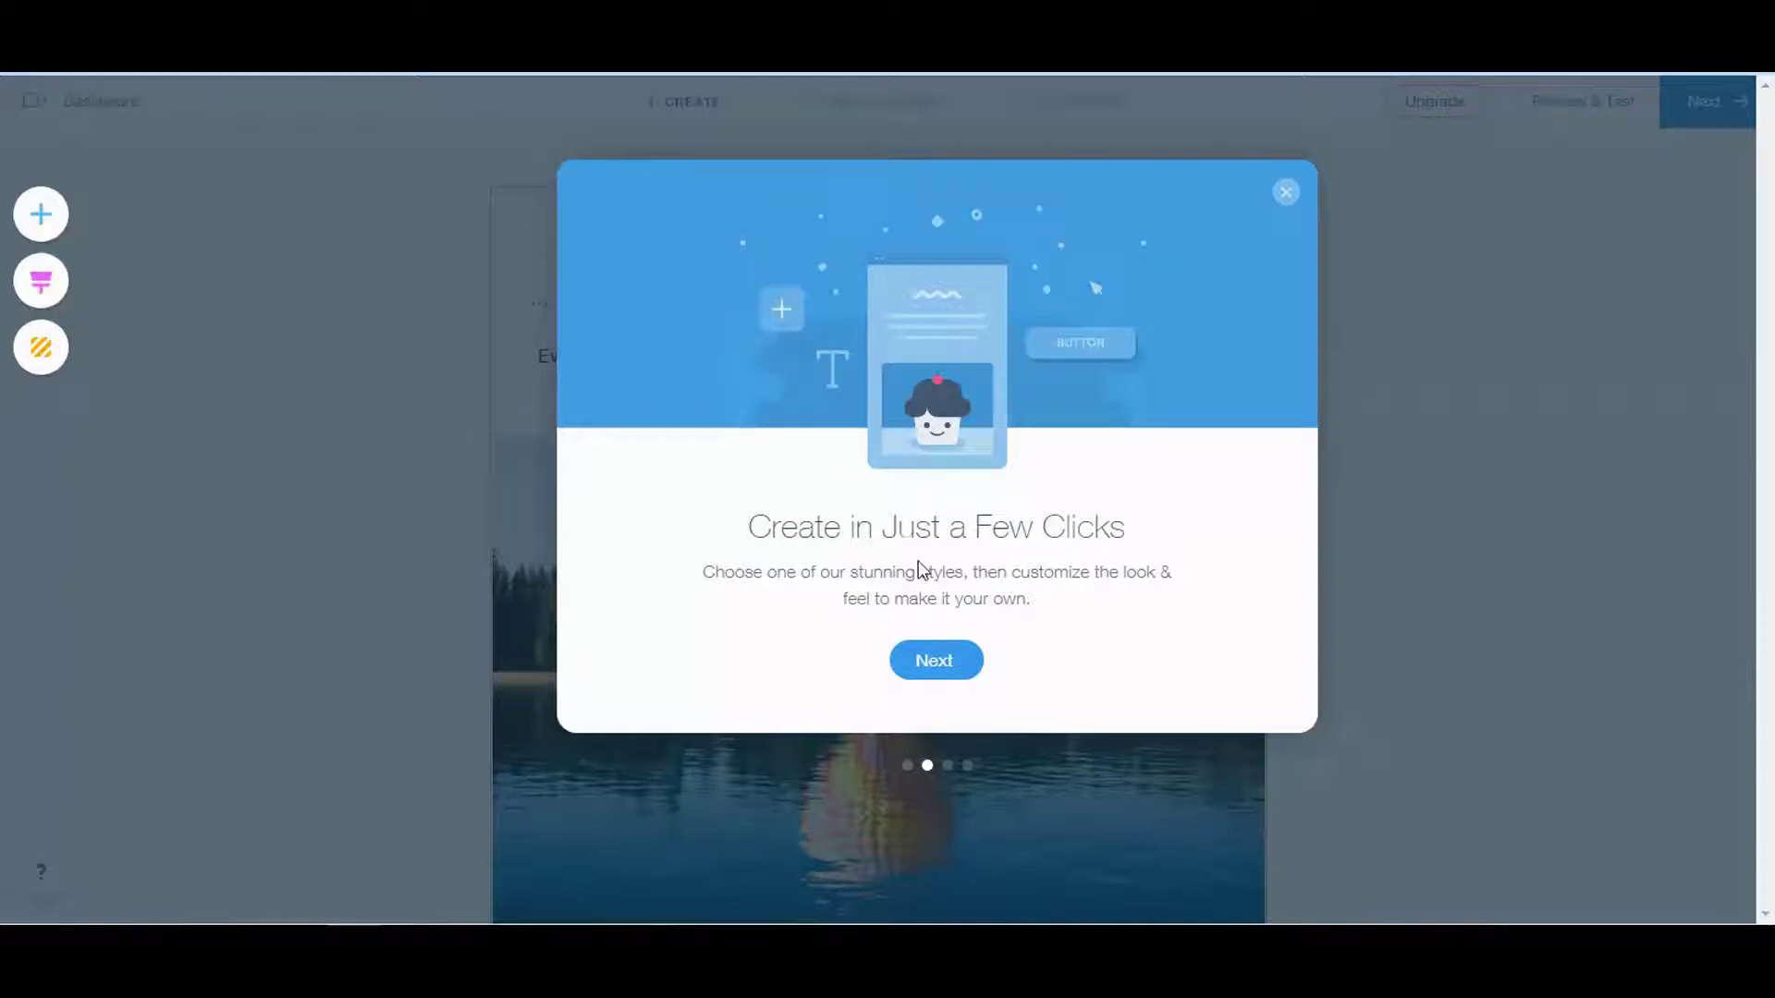
click(932, 663)
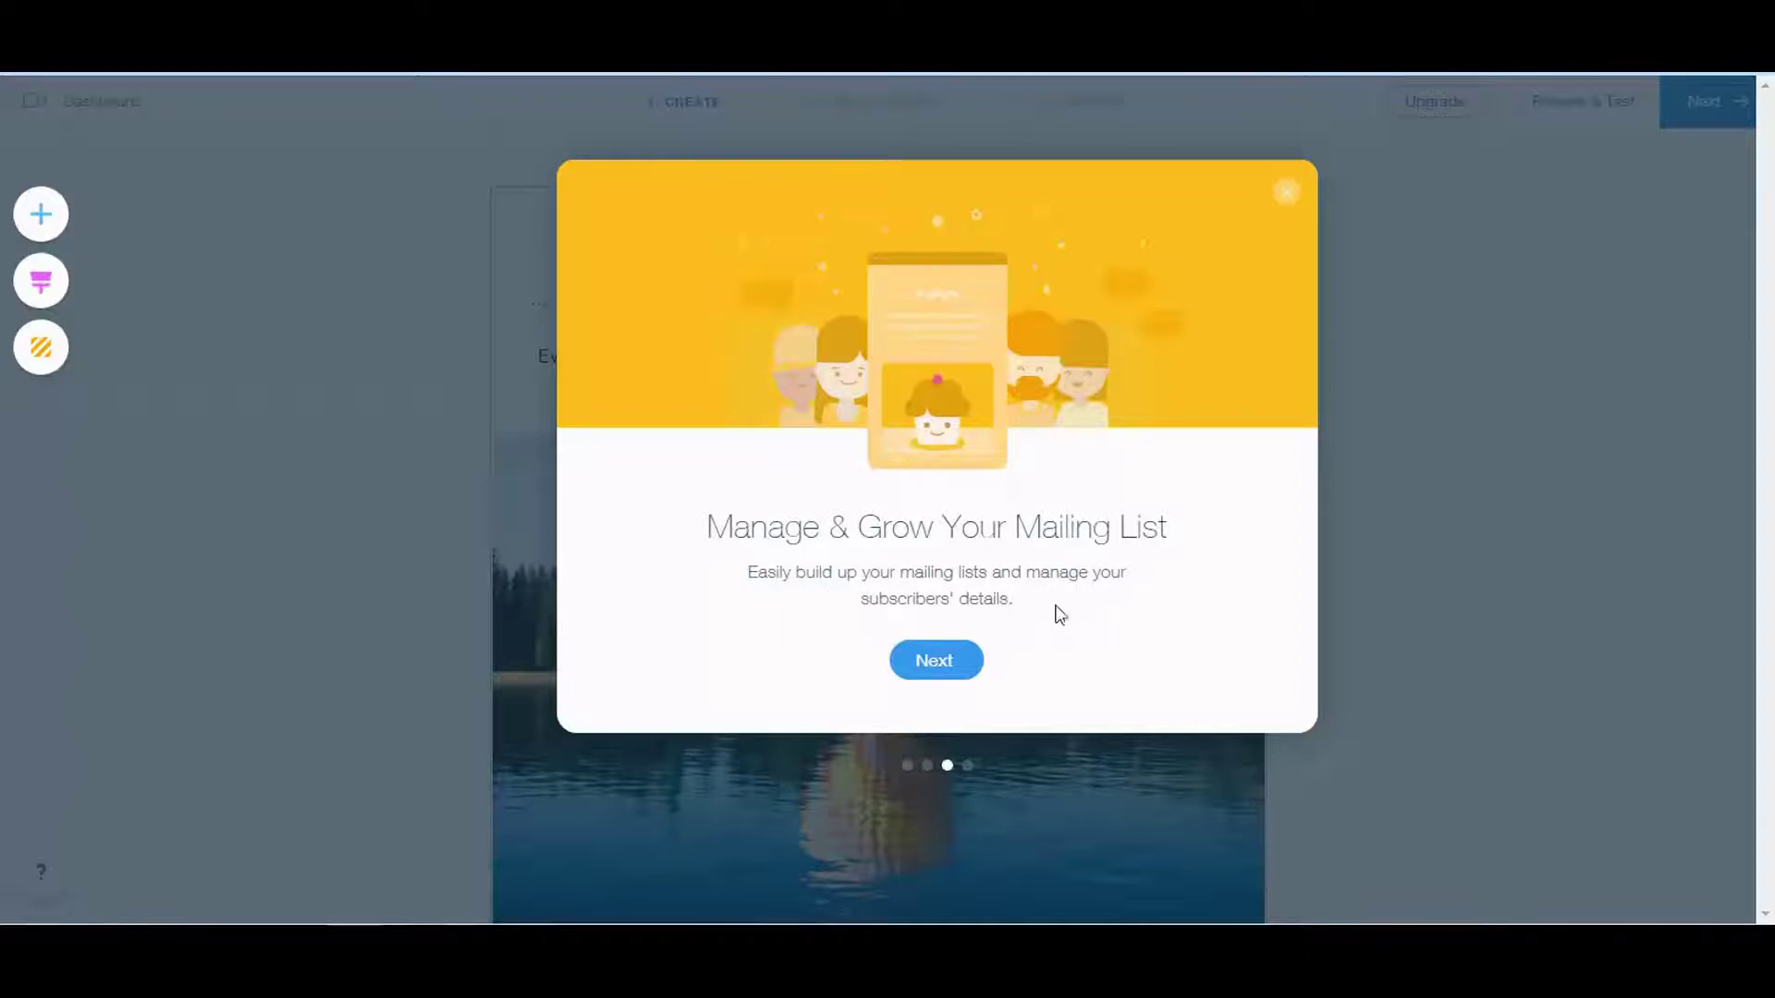
click(933, 662)
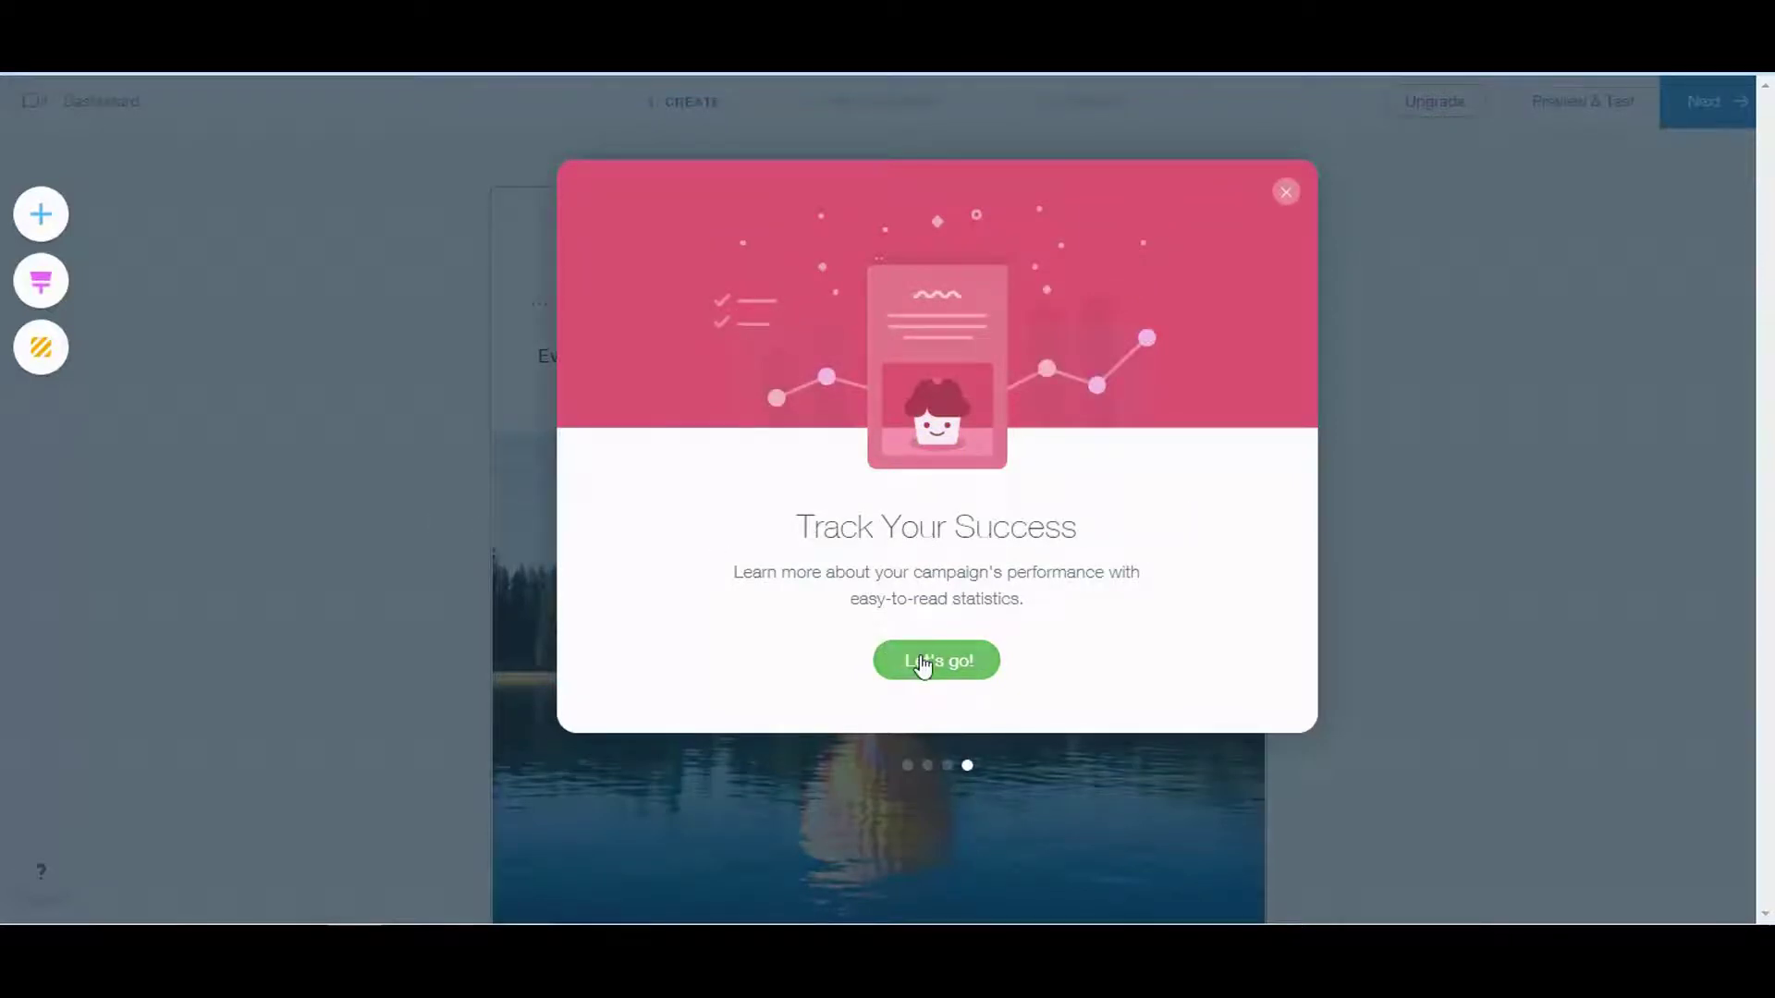
click(925, 664)
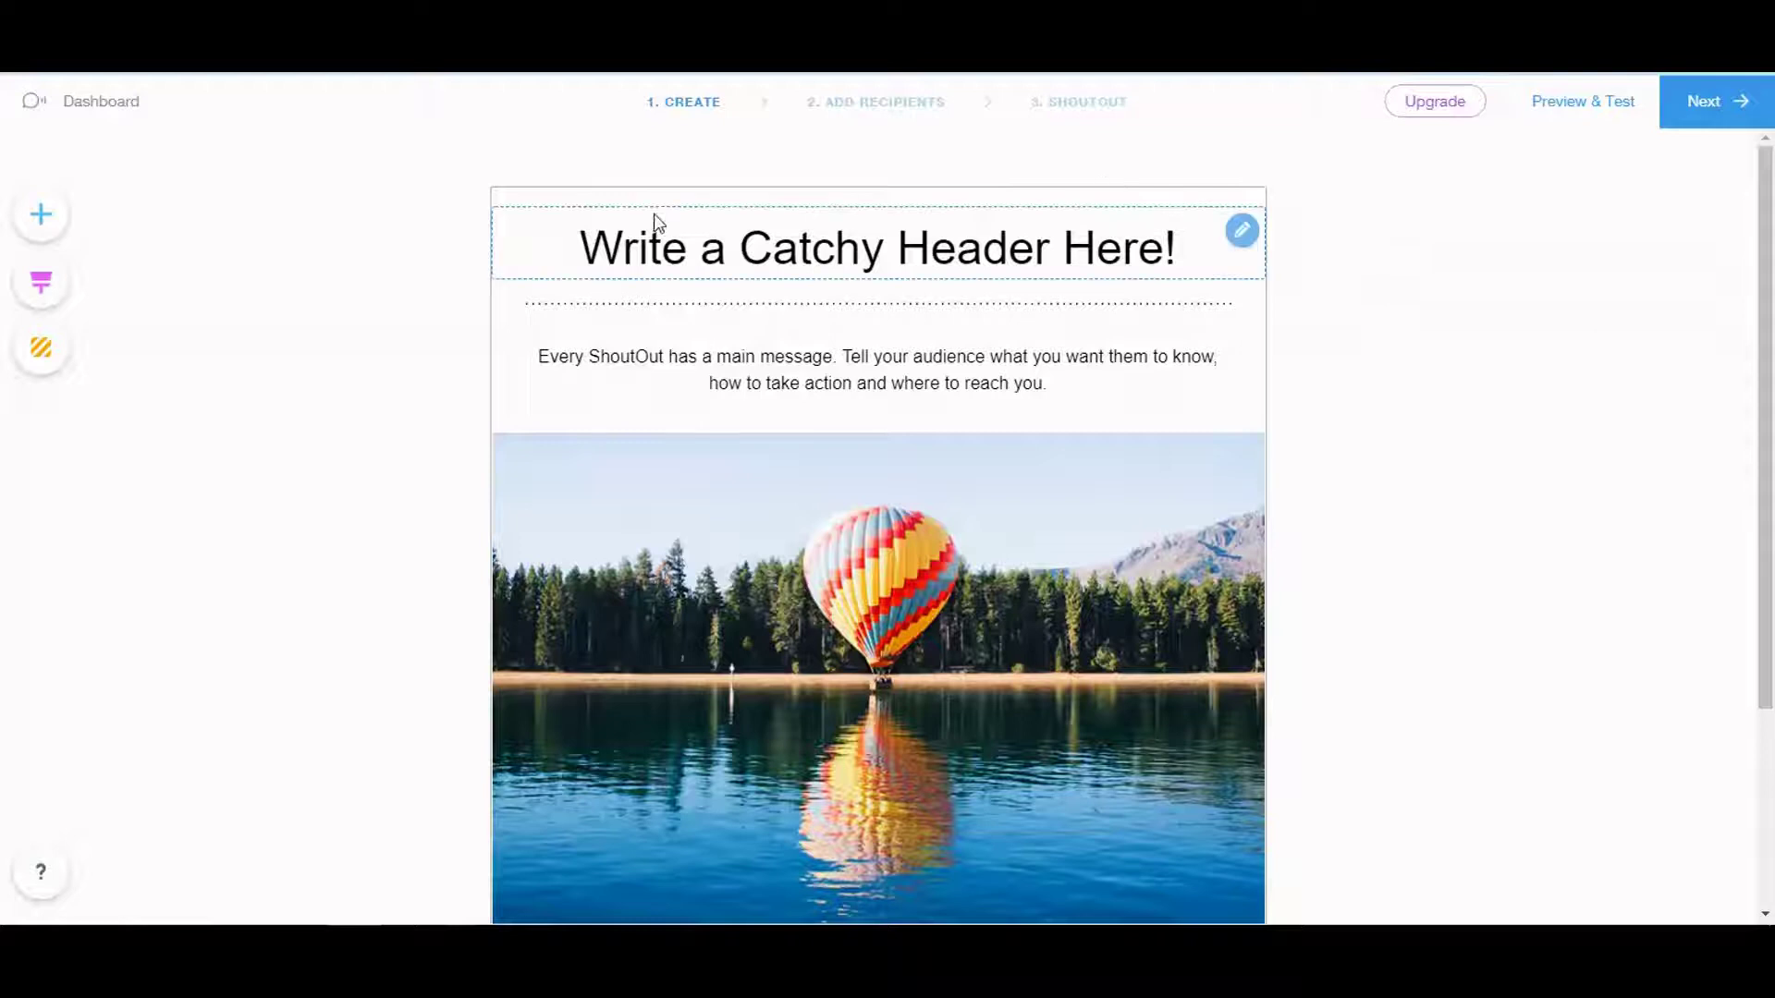
Replace the email's placeholder header text with "GREAT NEWSLETTER"
click(1242, 230)
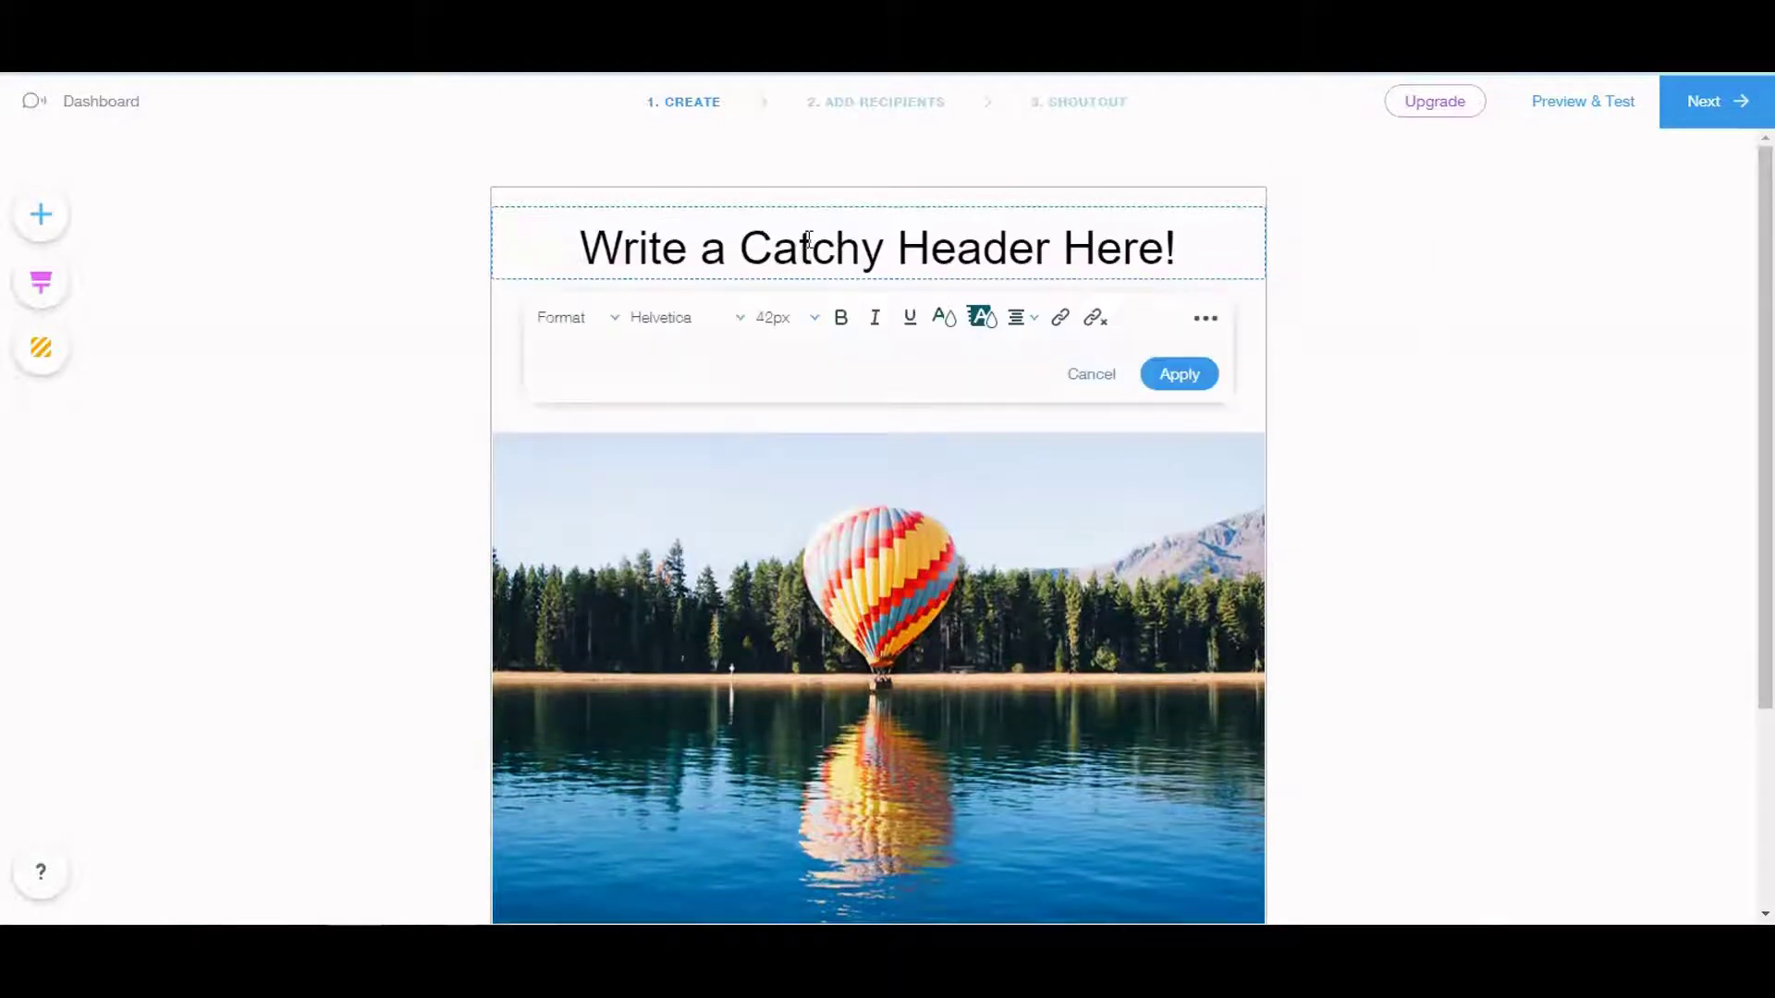
drag(1177, 248, 541, 255)
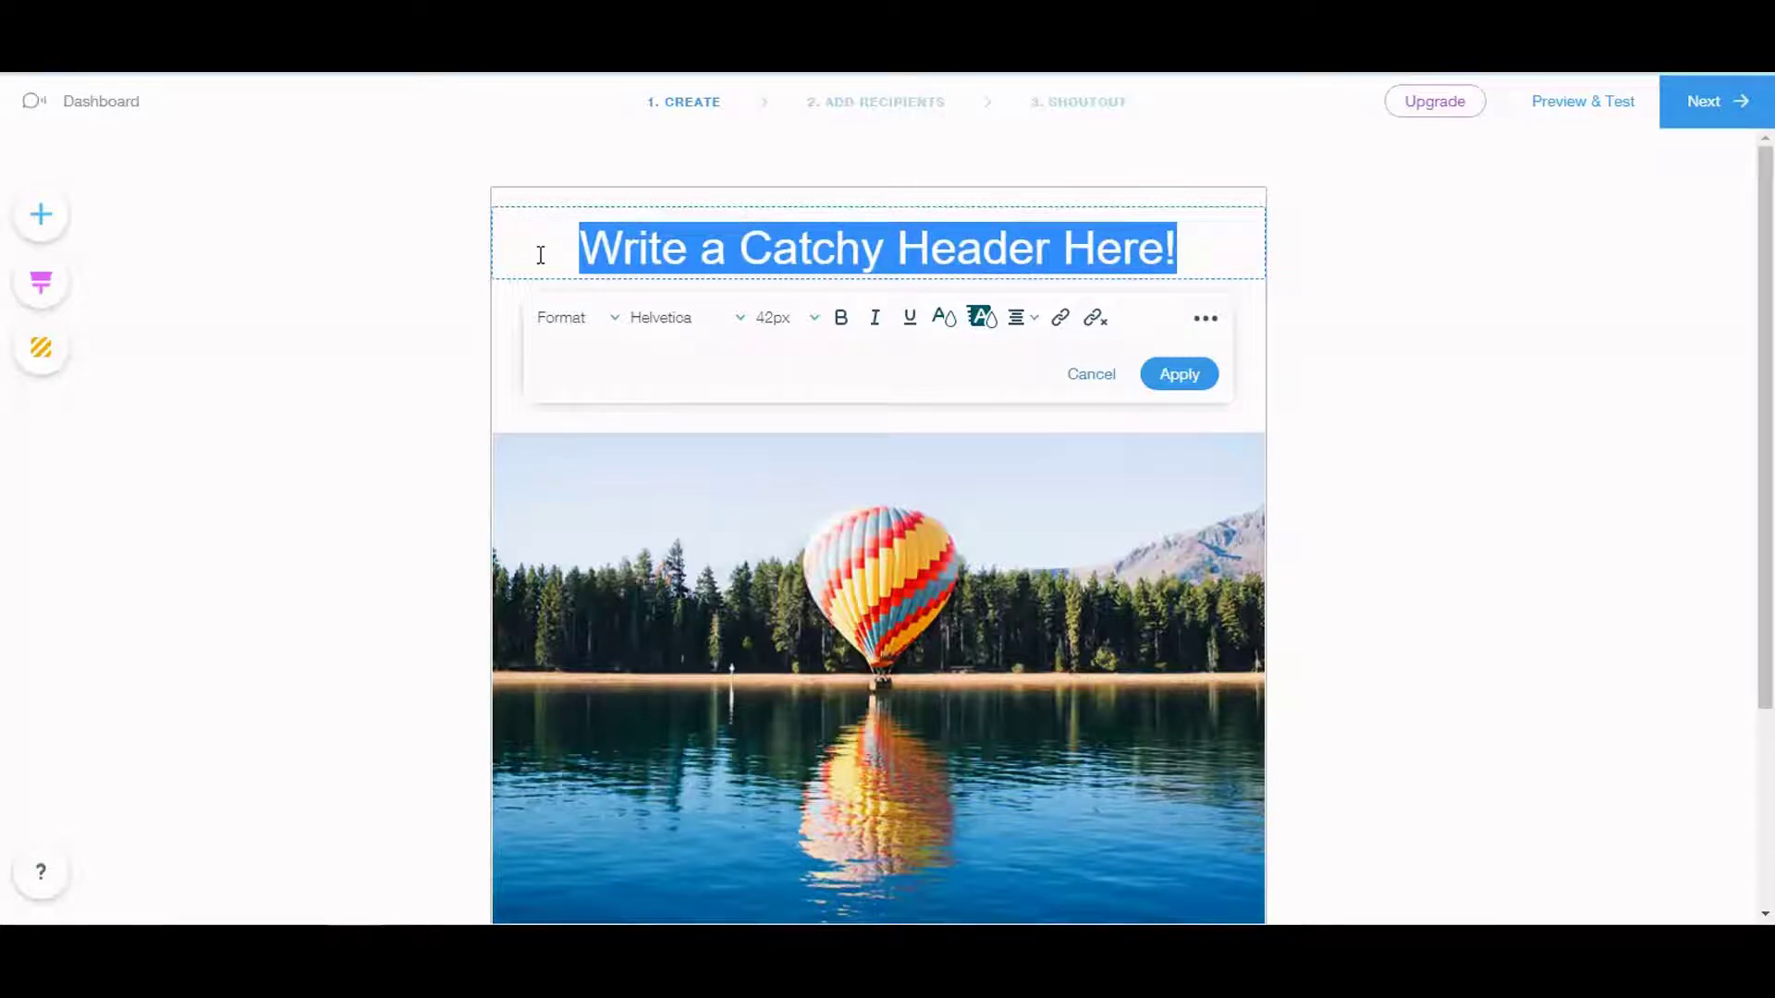
text(GREAT)
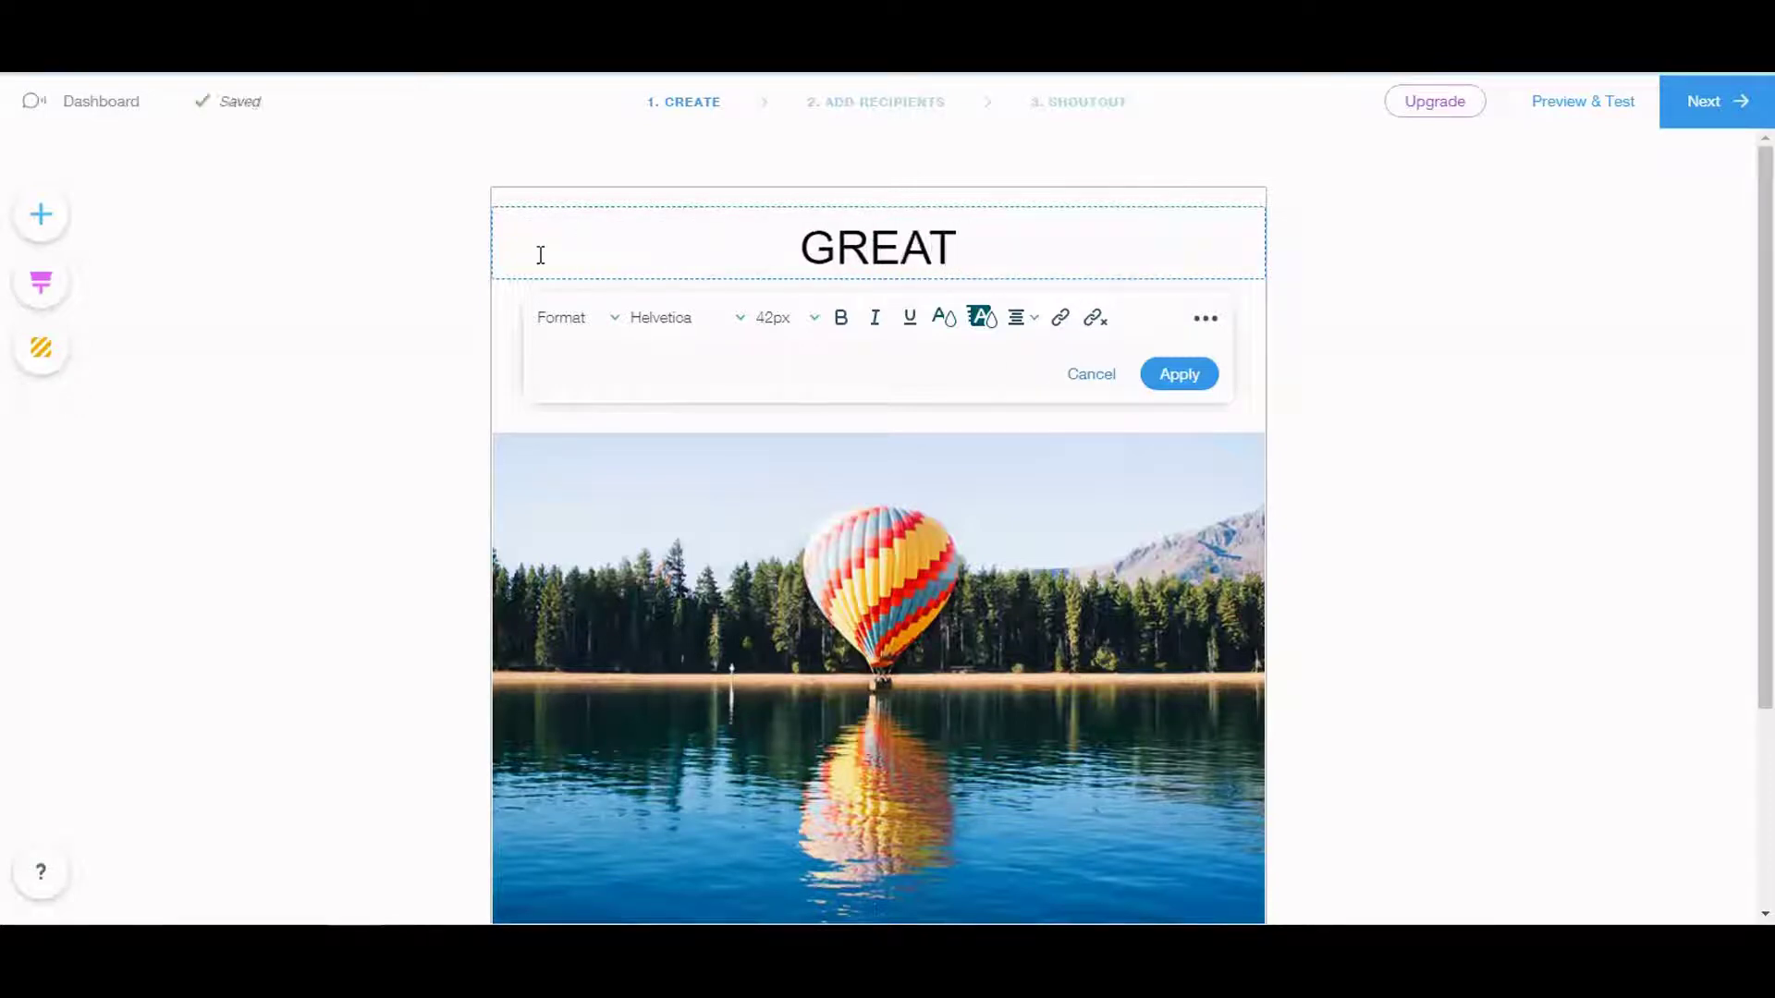
text( NEWSLETTER)
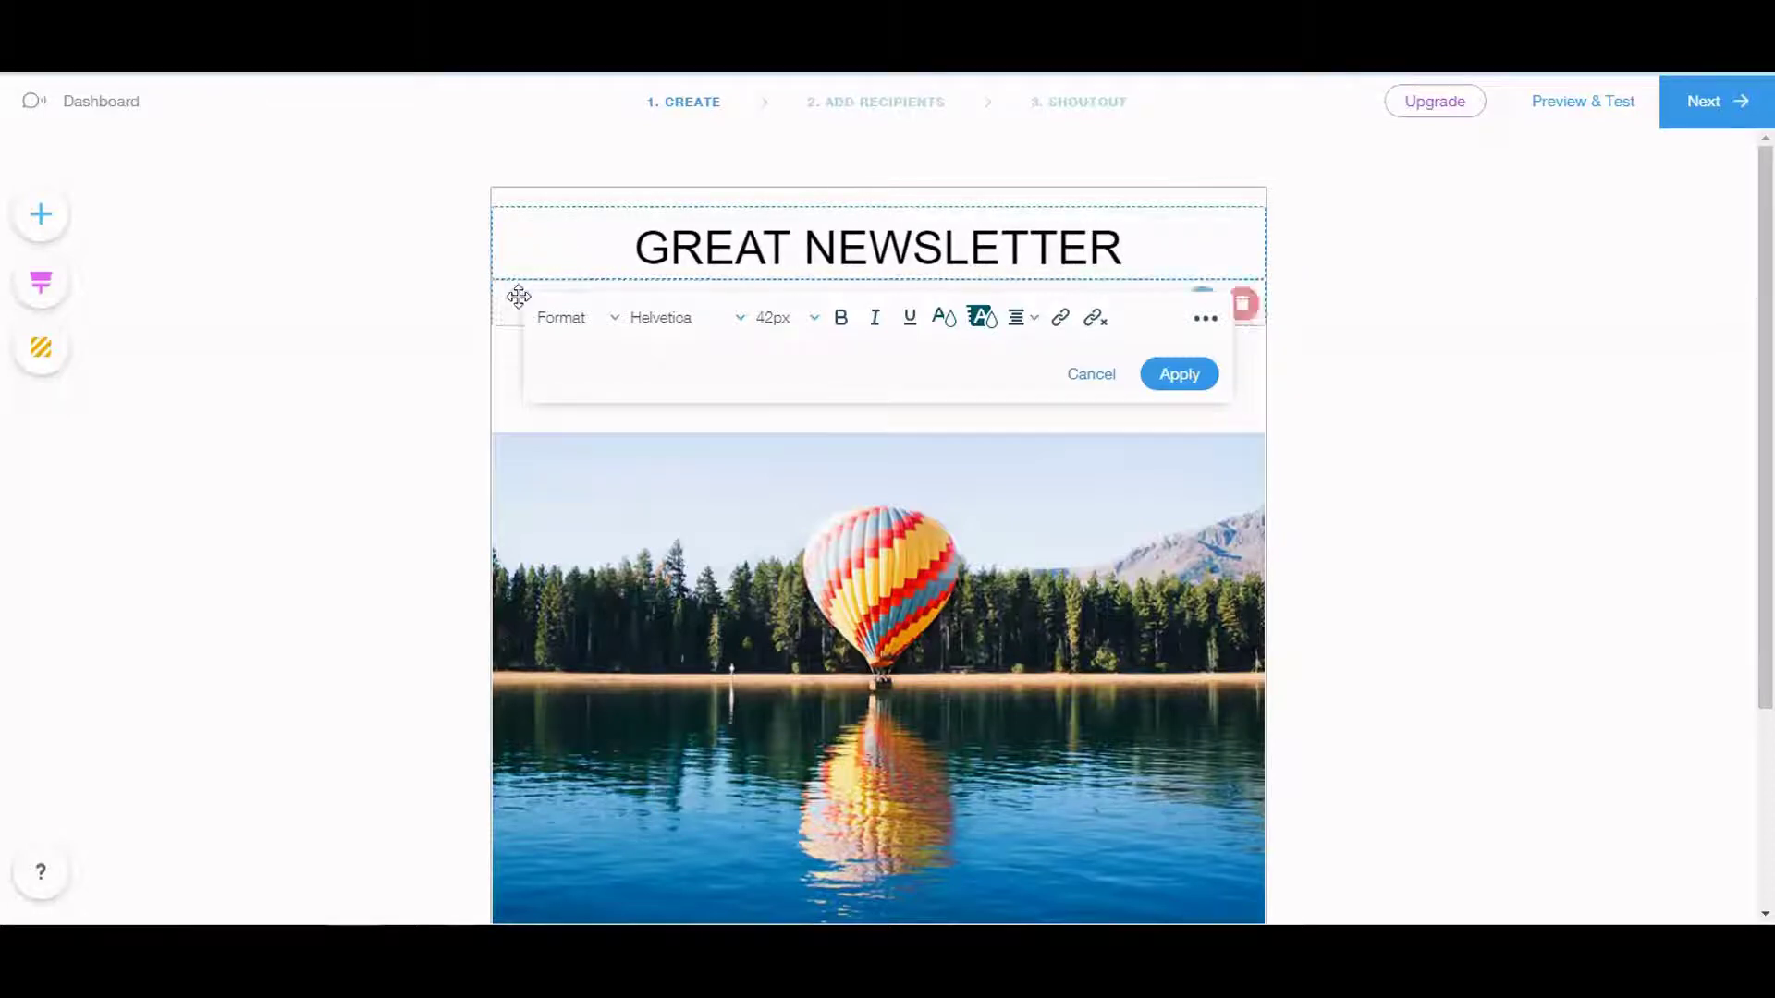
Change the font of the "GREAT NEWSLETTER" header to Bodoni Std Poster
drag(1128, 236, 629, 248)
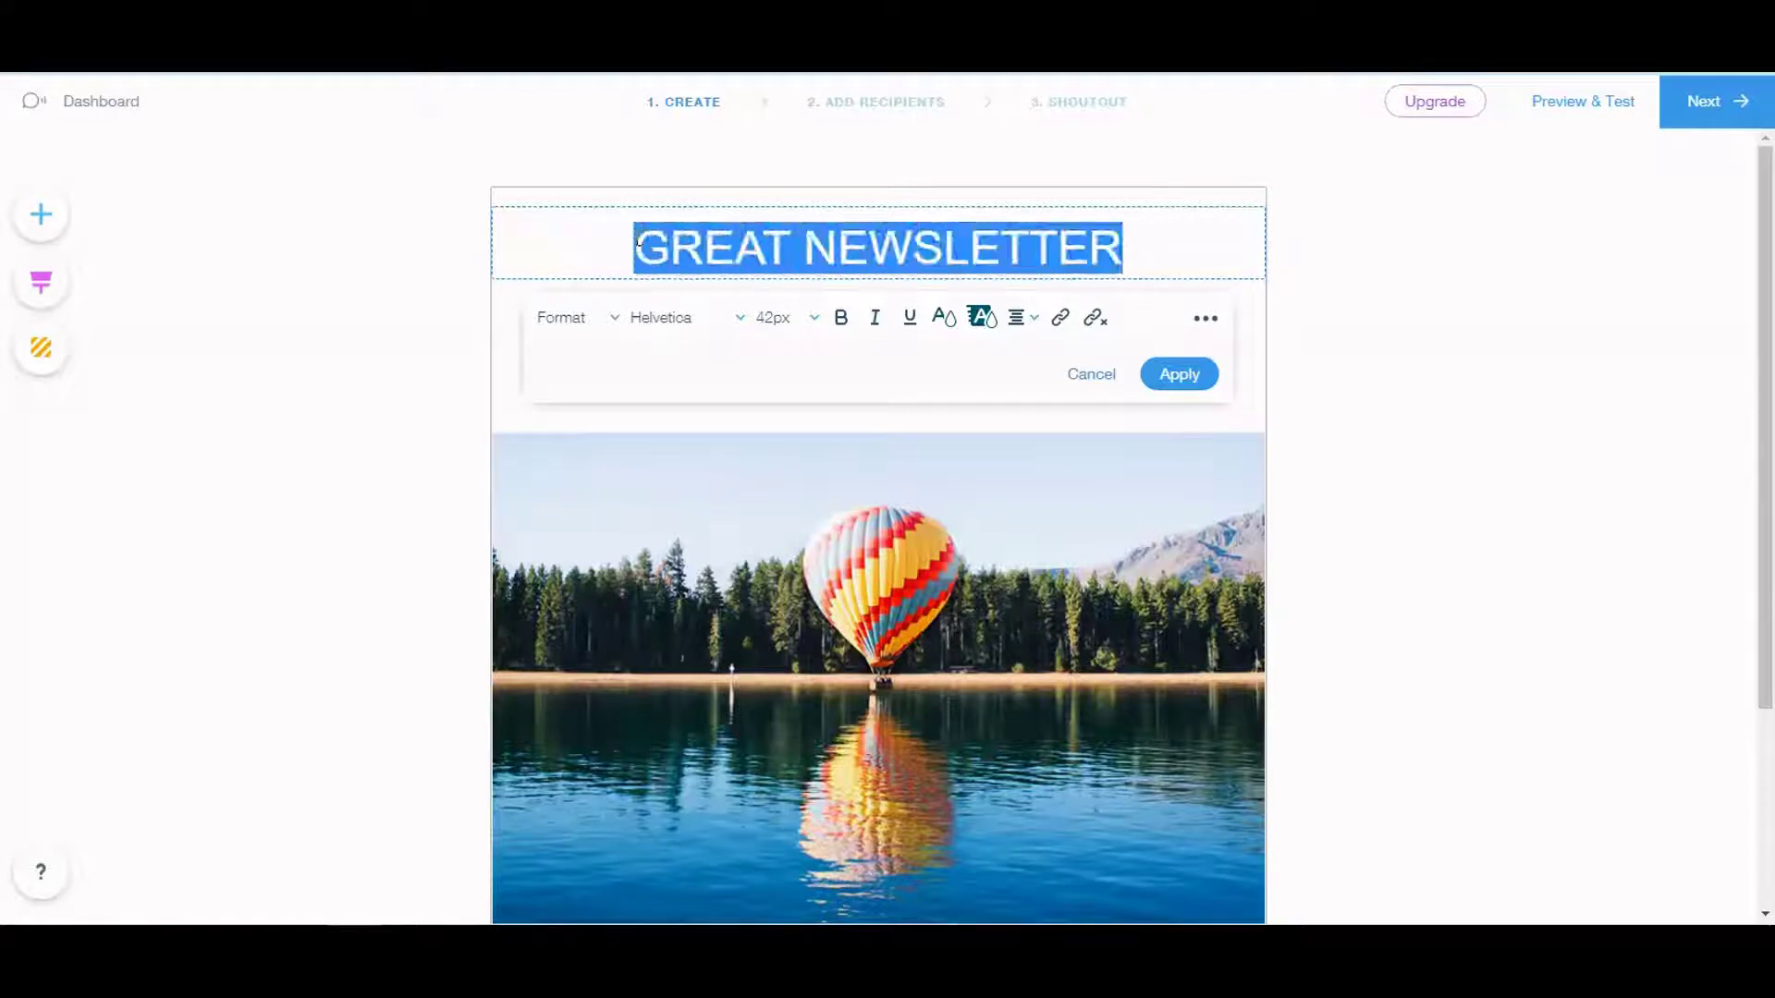
click(740, 323)
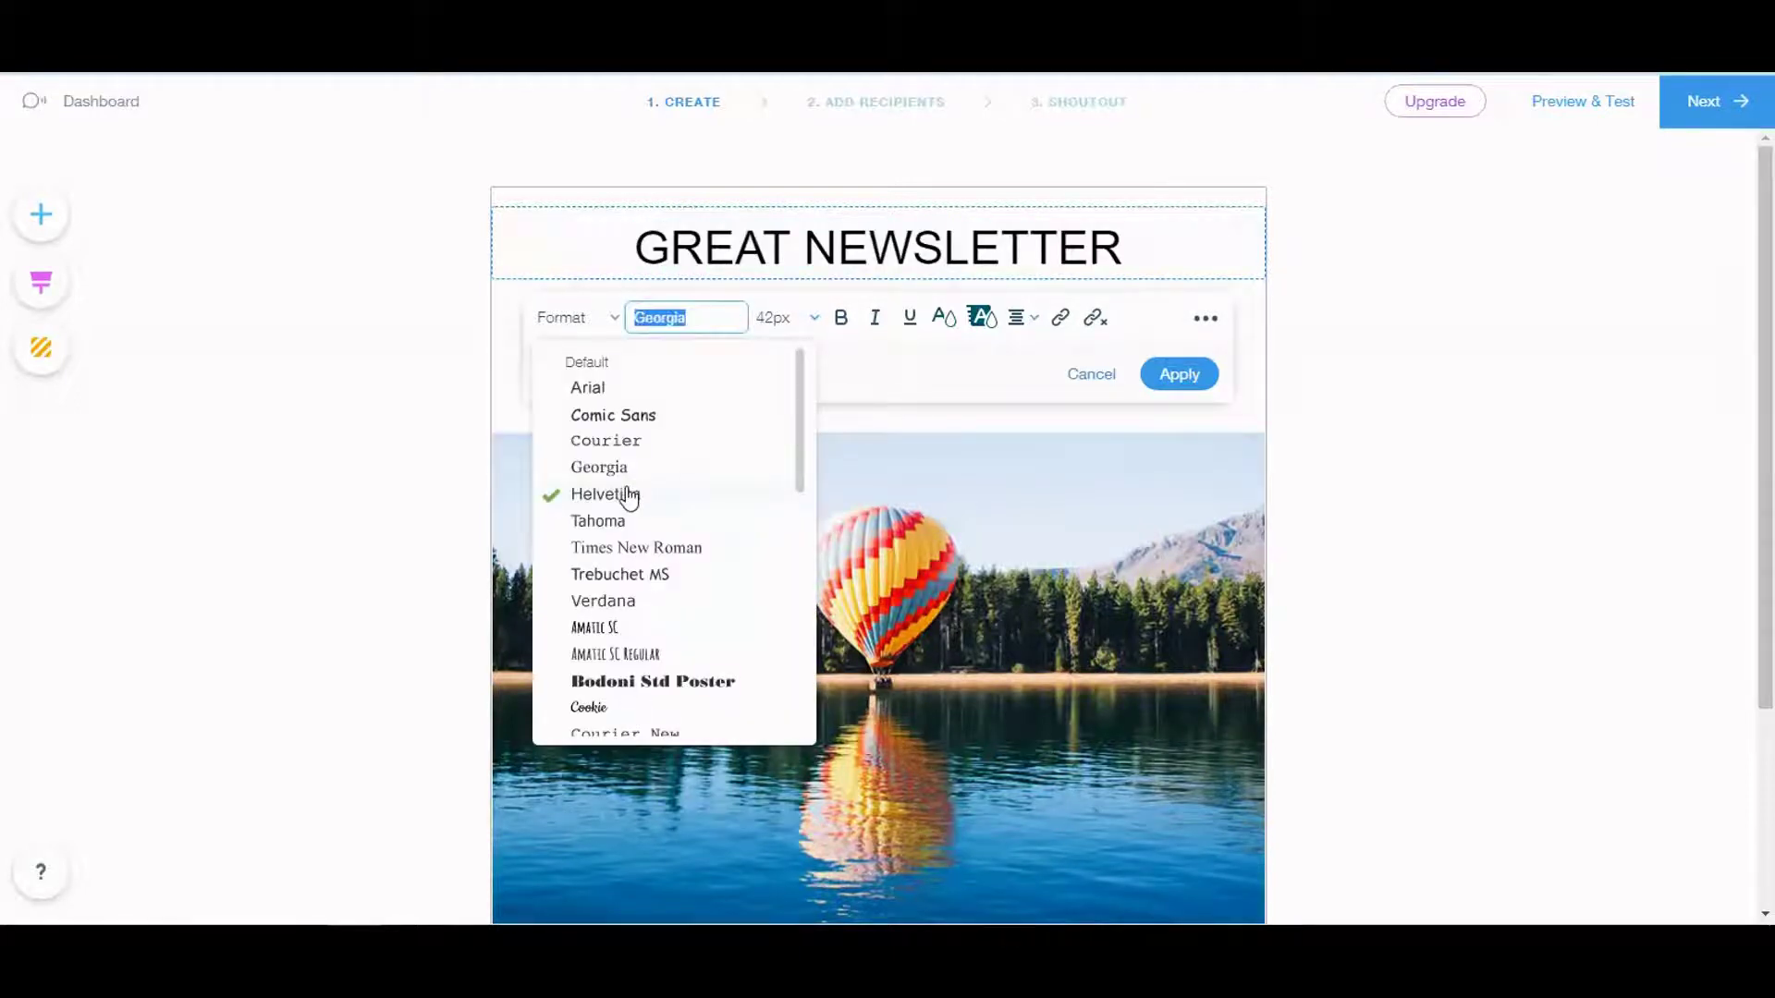
scroll(619, 434, down, 3)
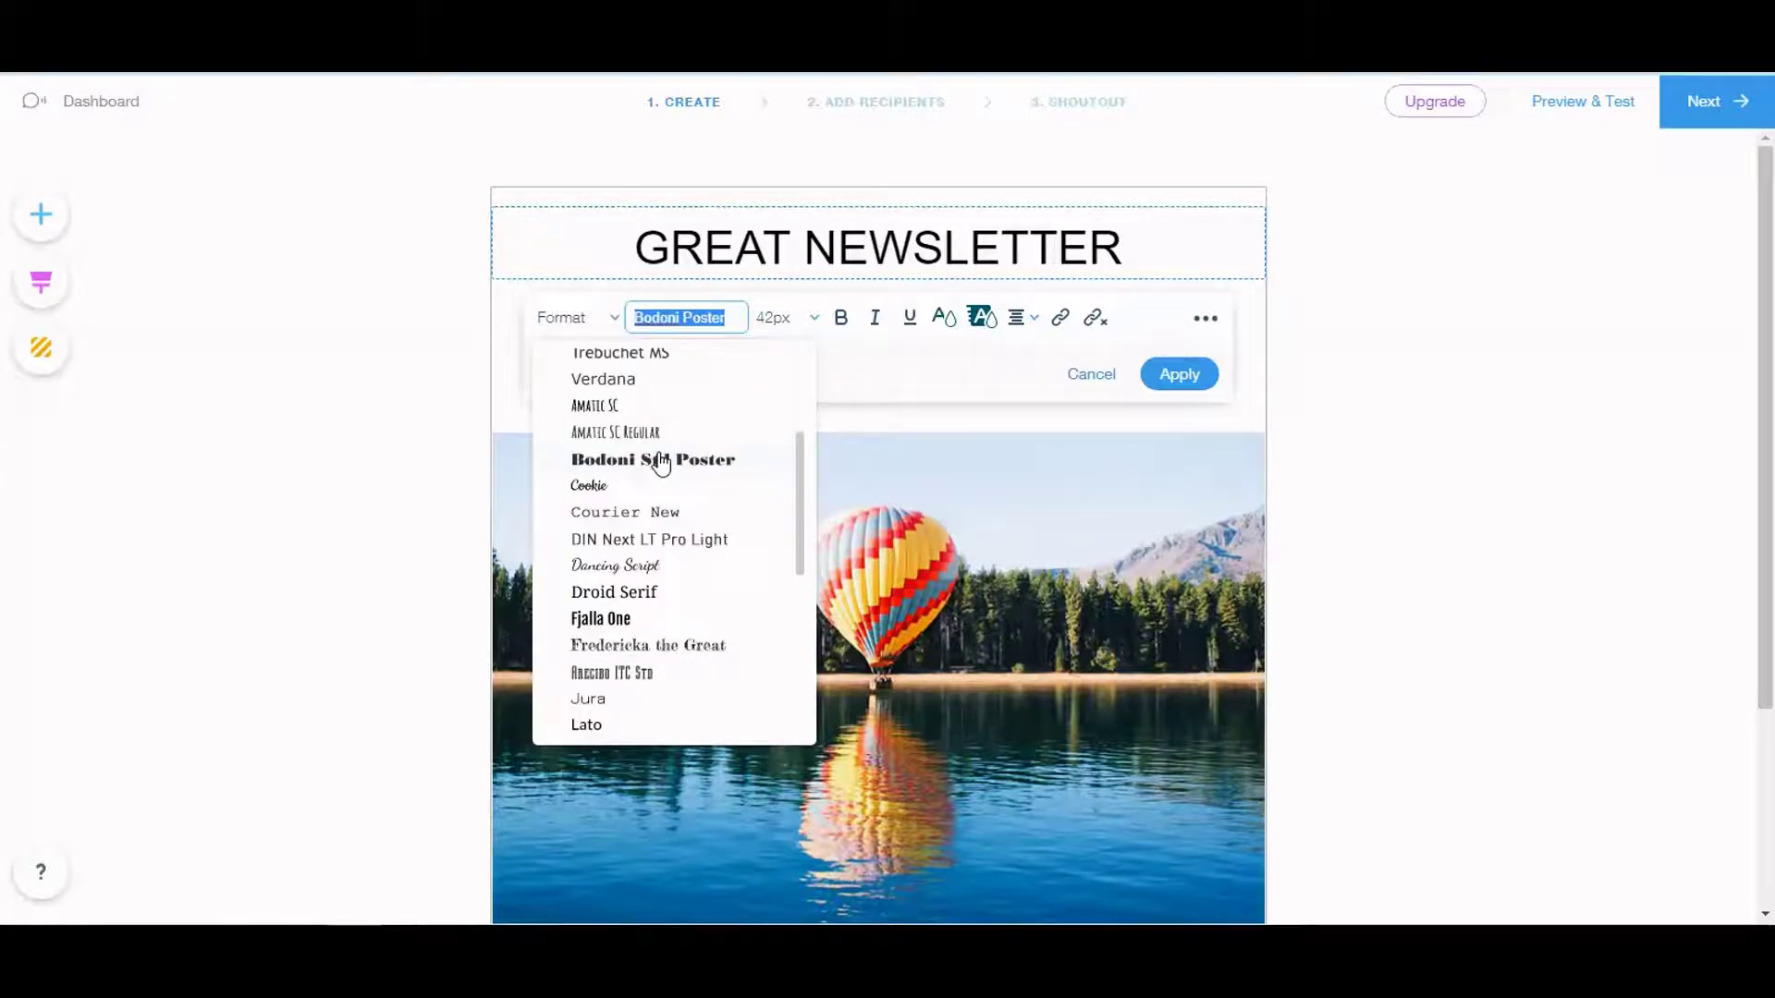
click(680, 462)
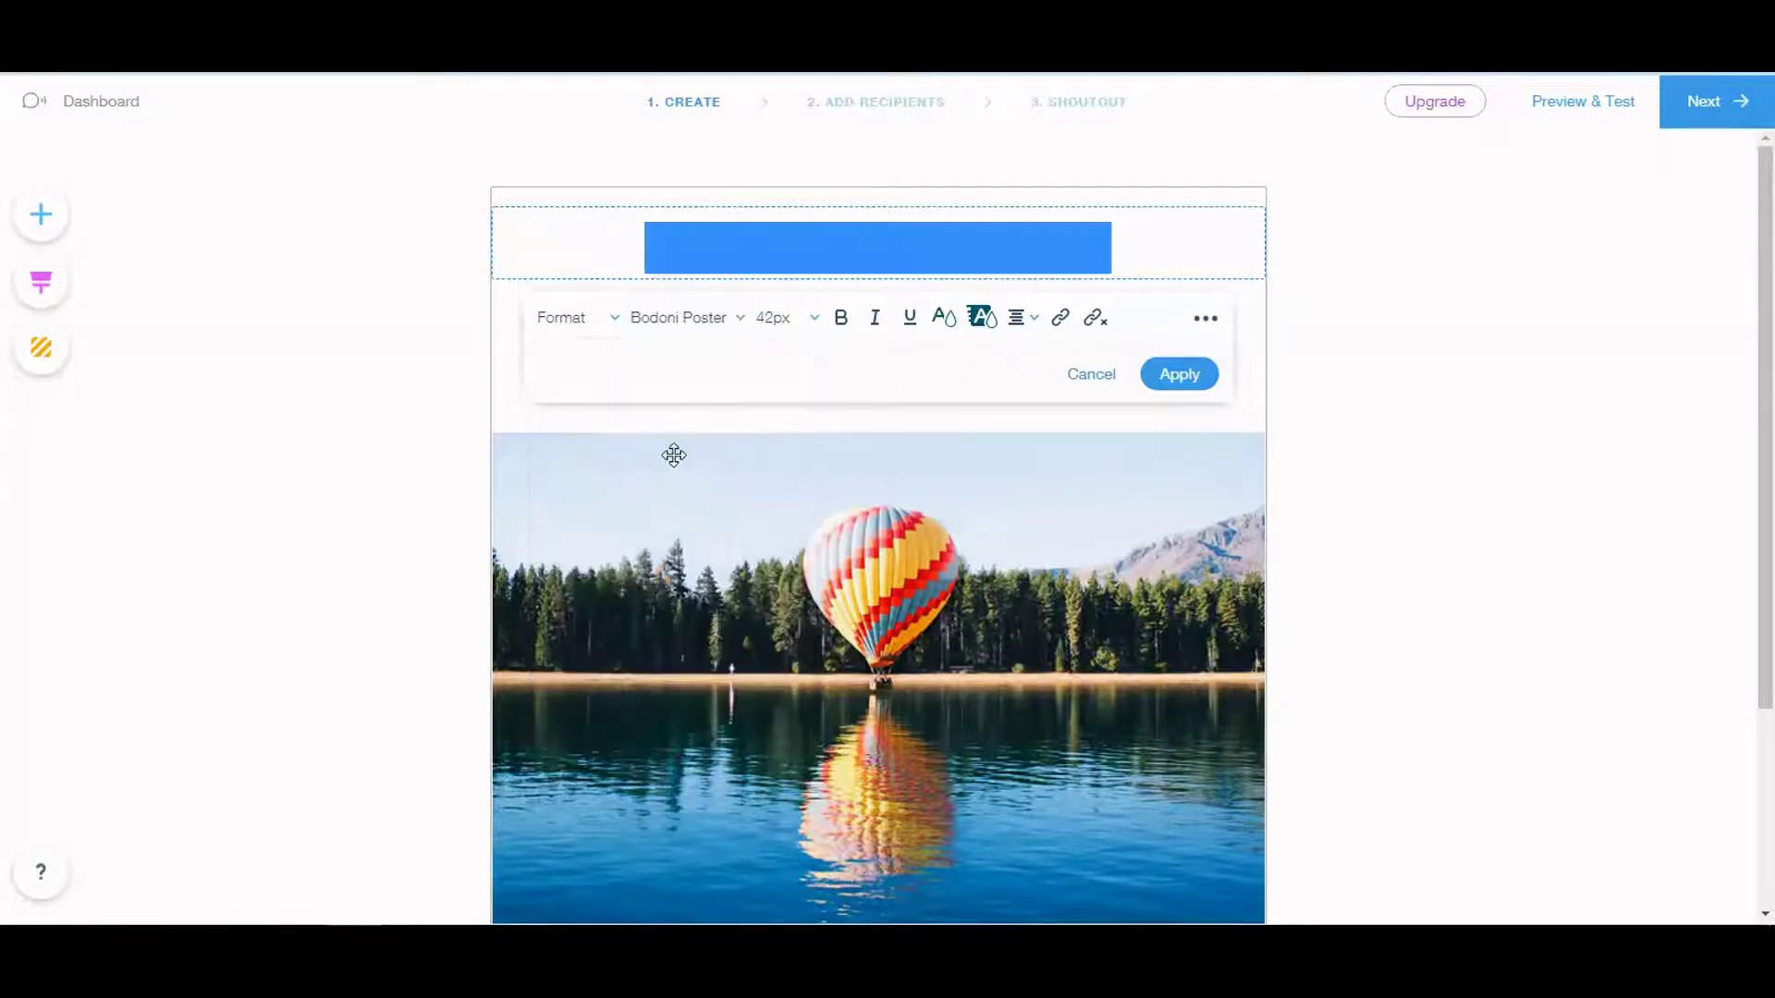
click(601, 324)
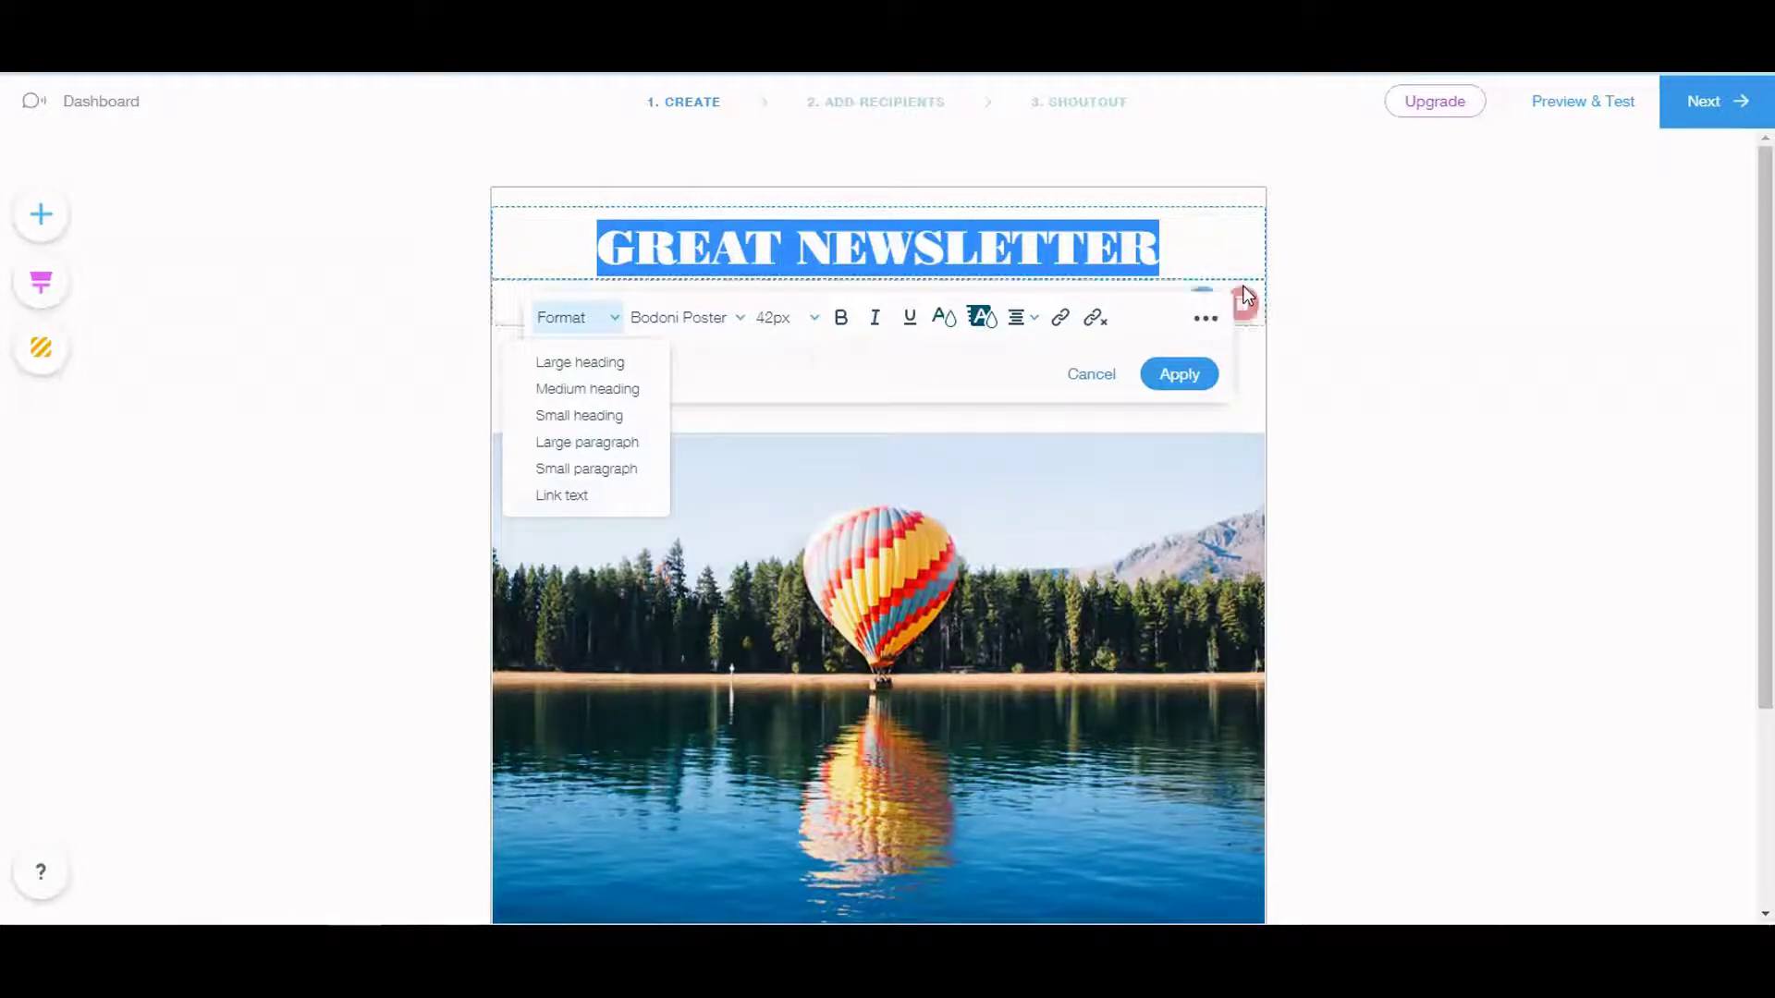
click(1281, 283)
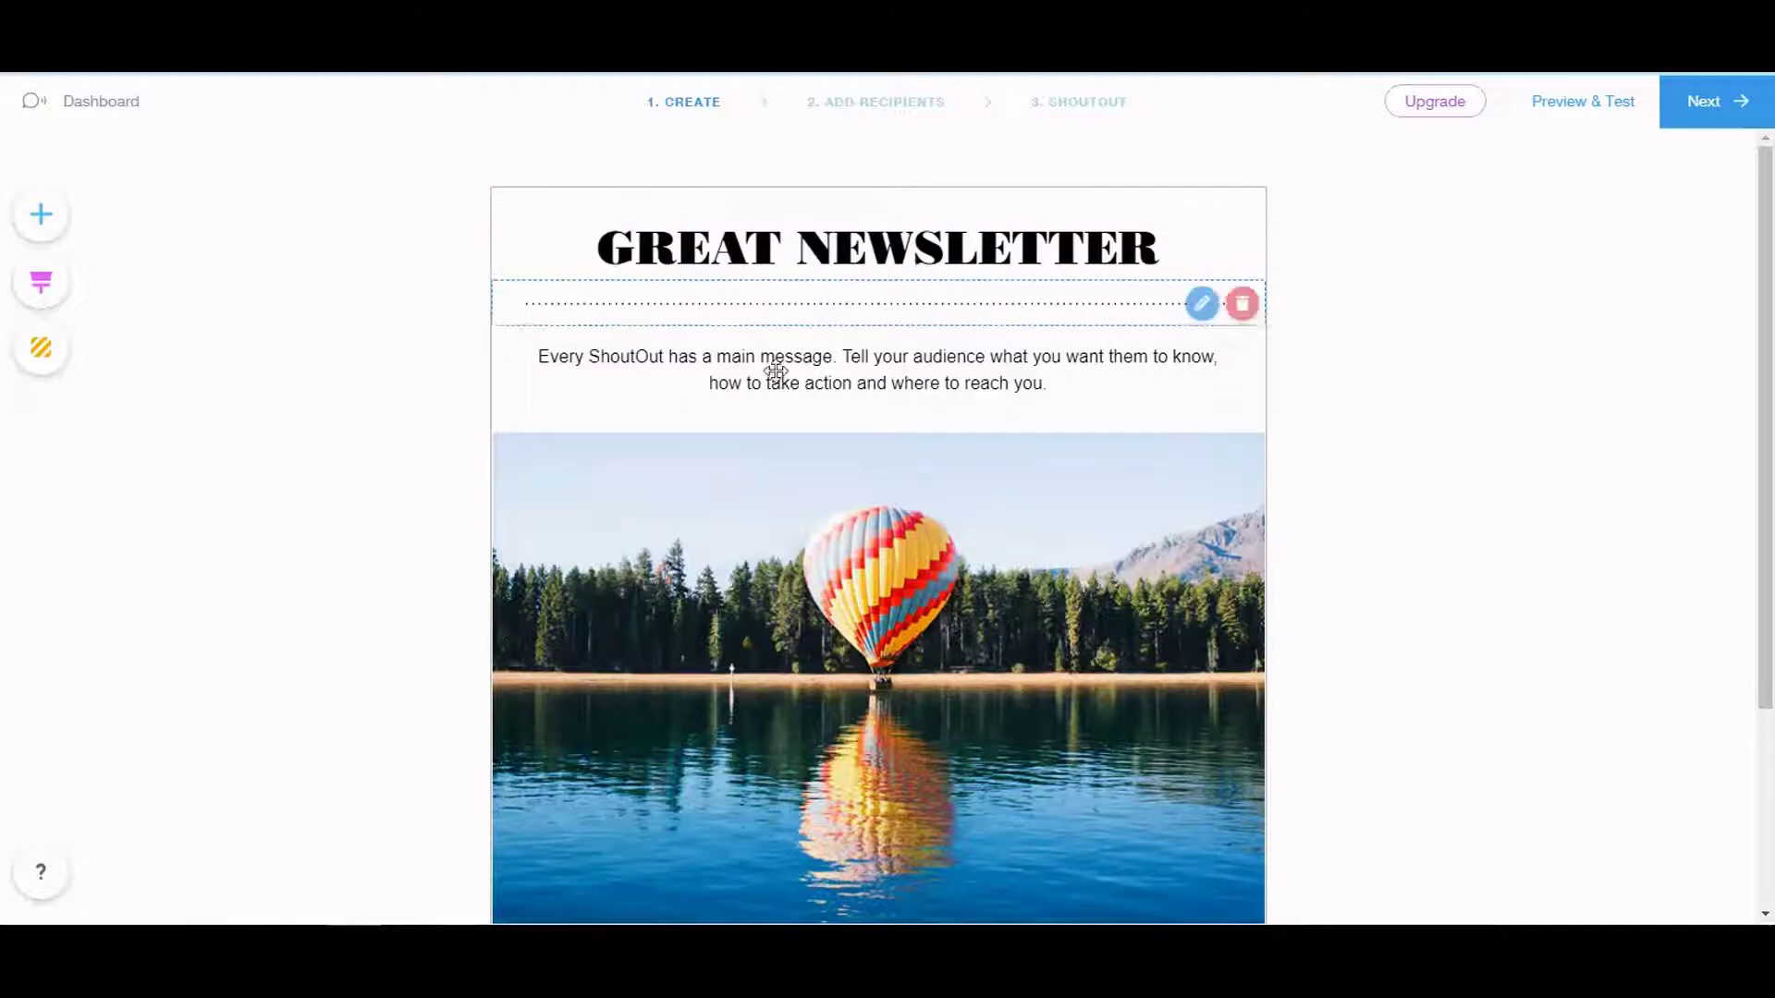
Set the font of the message paragraph below the header to Verdana
click(924, 386)
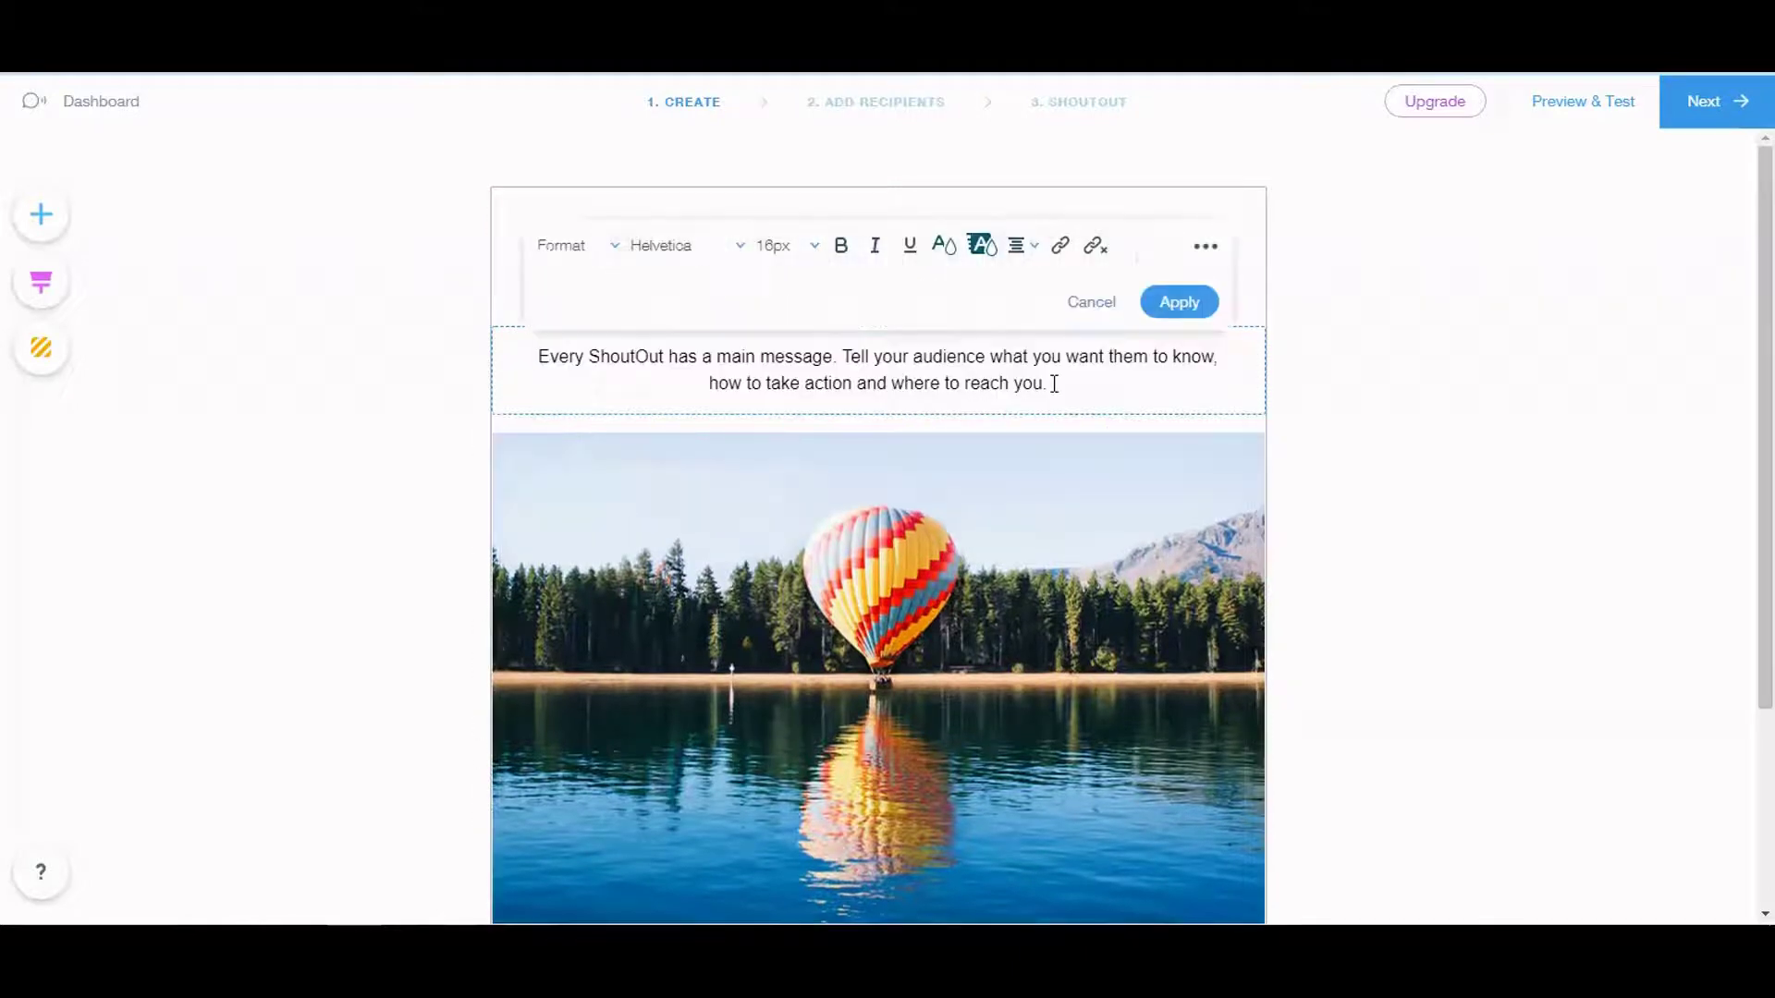
drag(1054, 383, 539, 353)
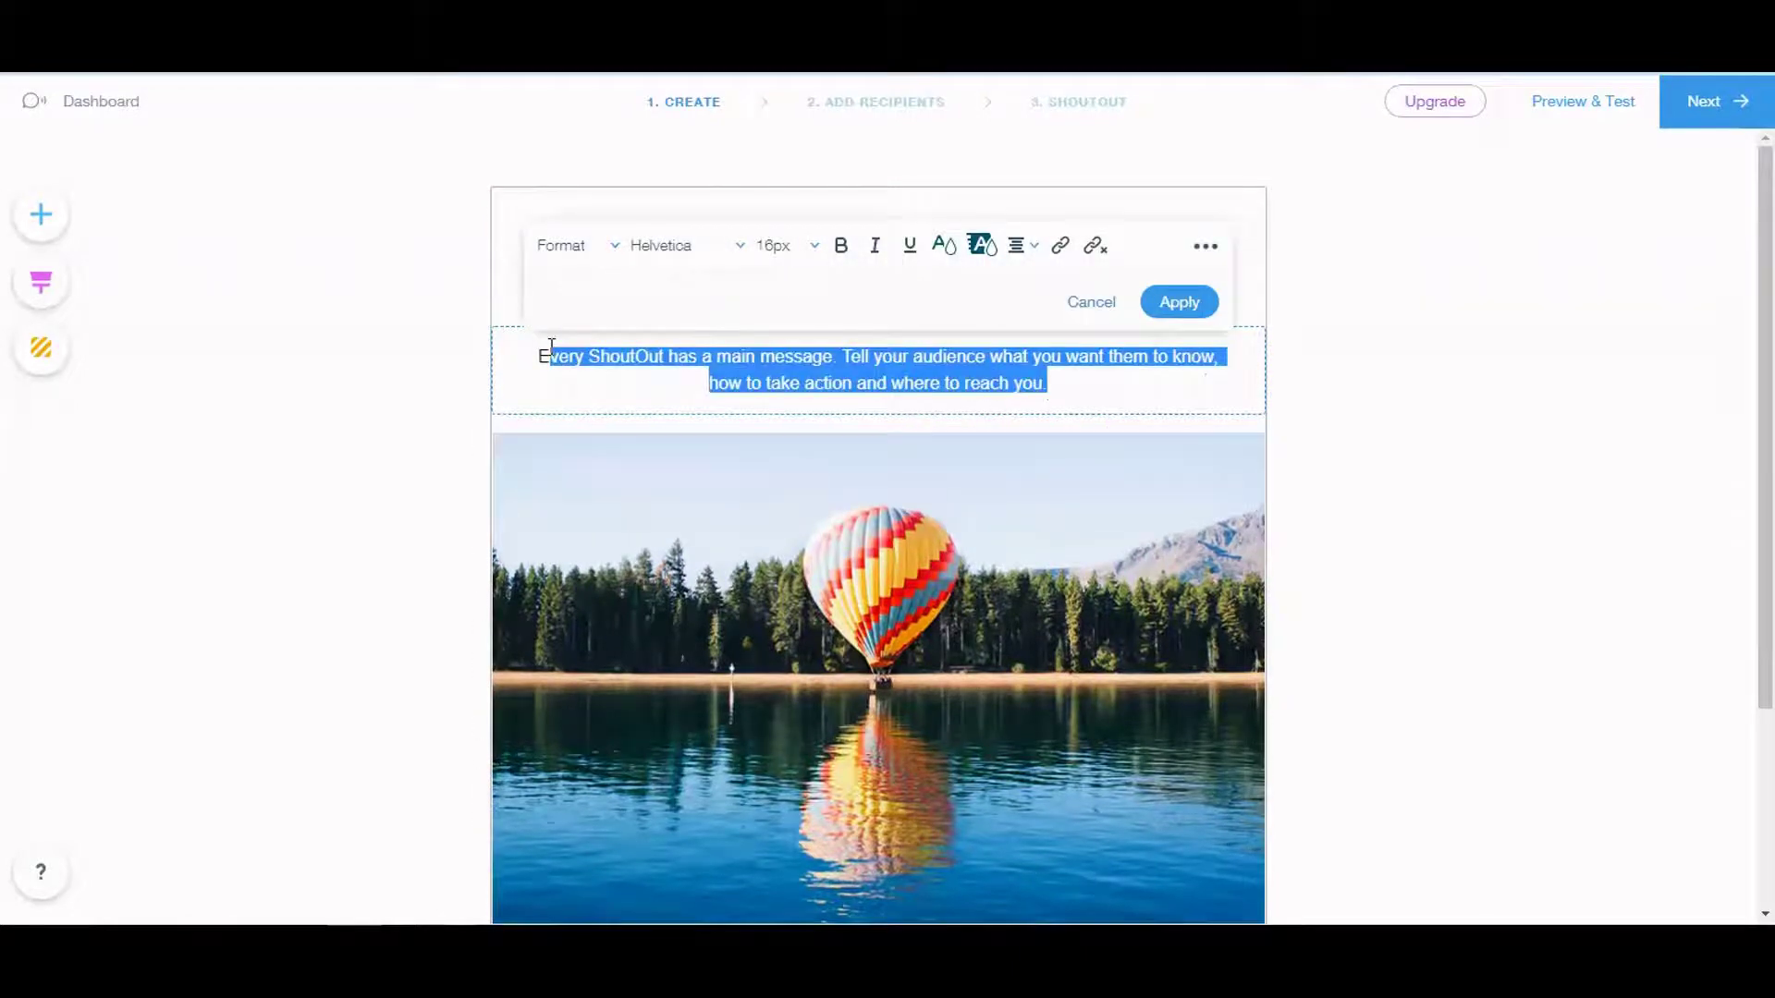
click(739, 248)
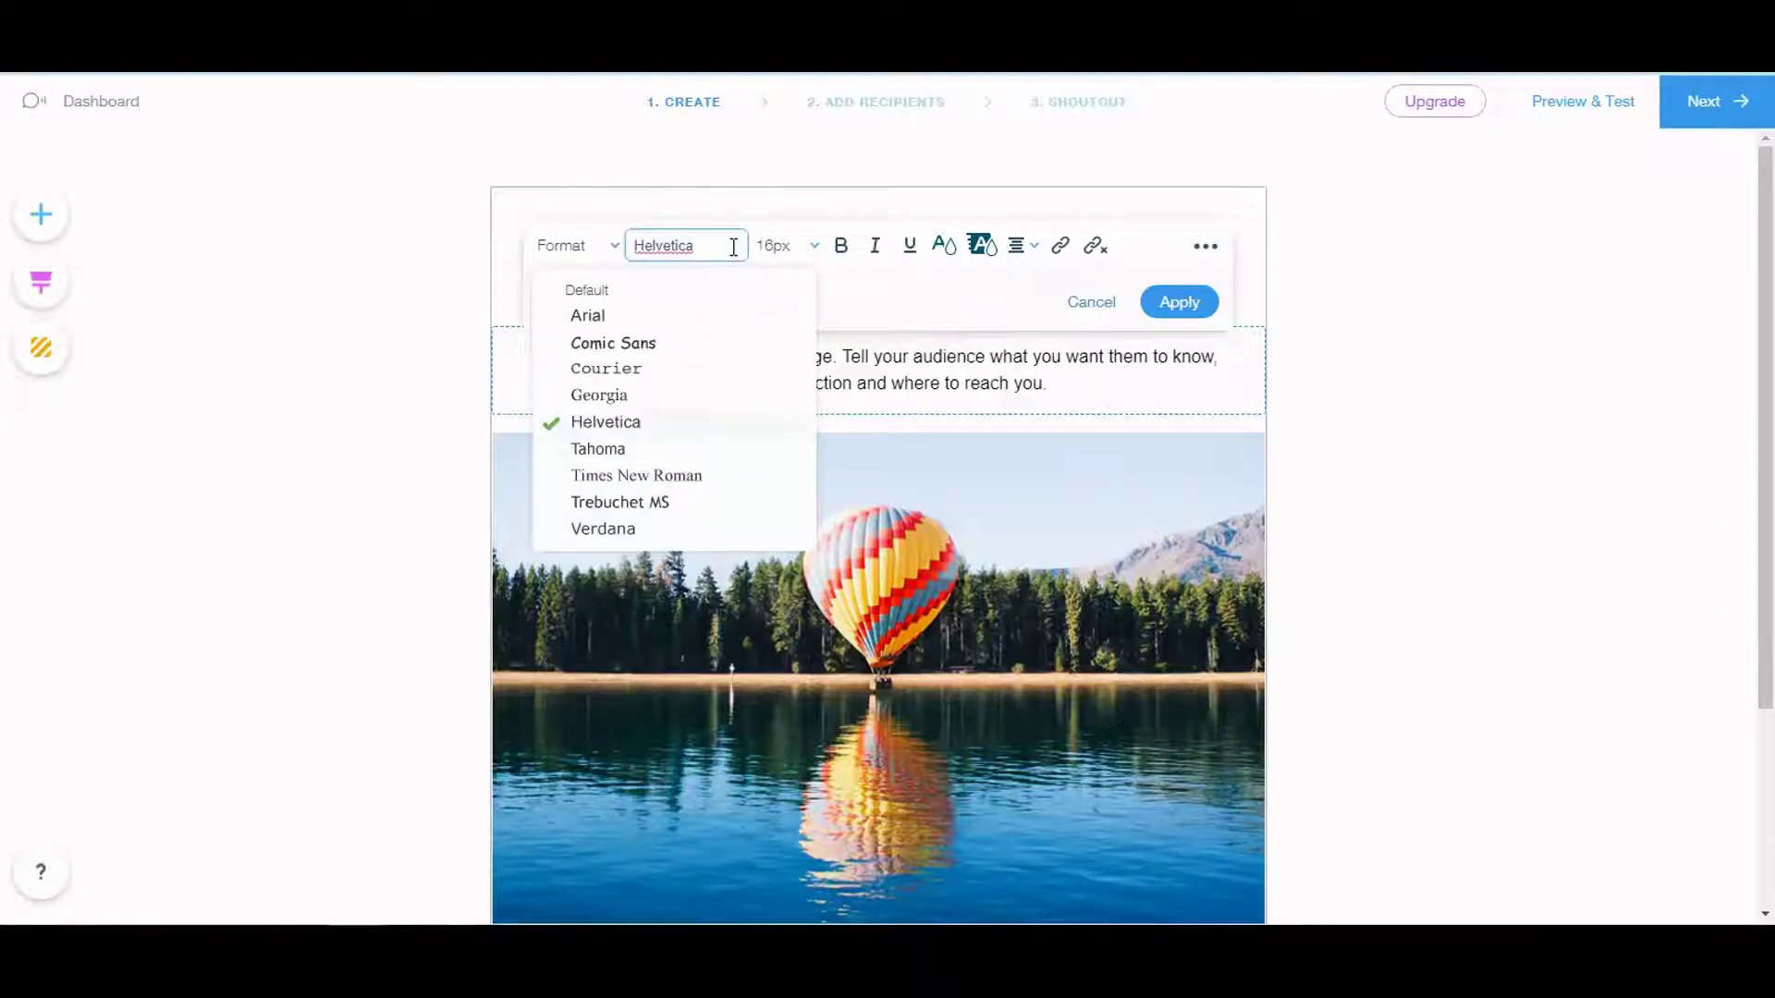
click(603, 529)
click(1354, 364)
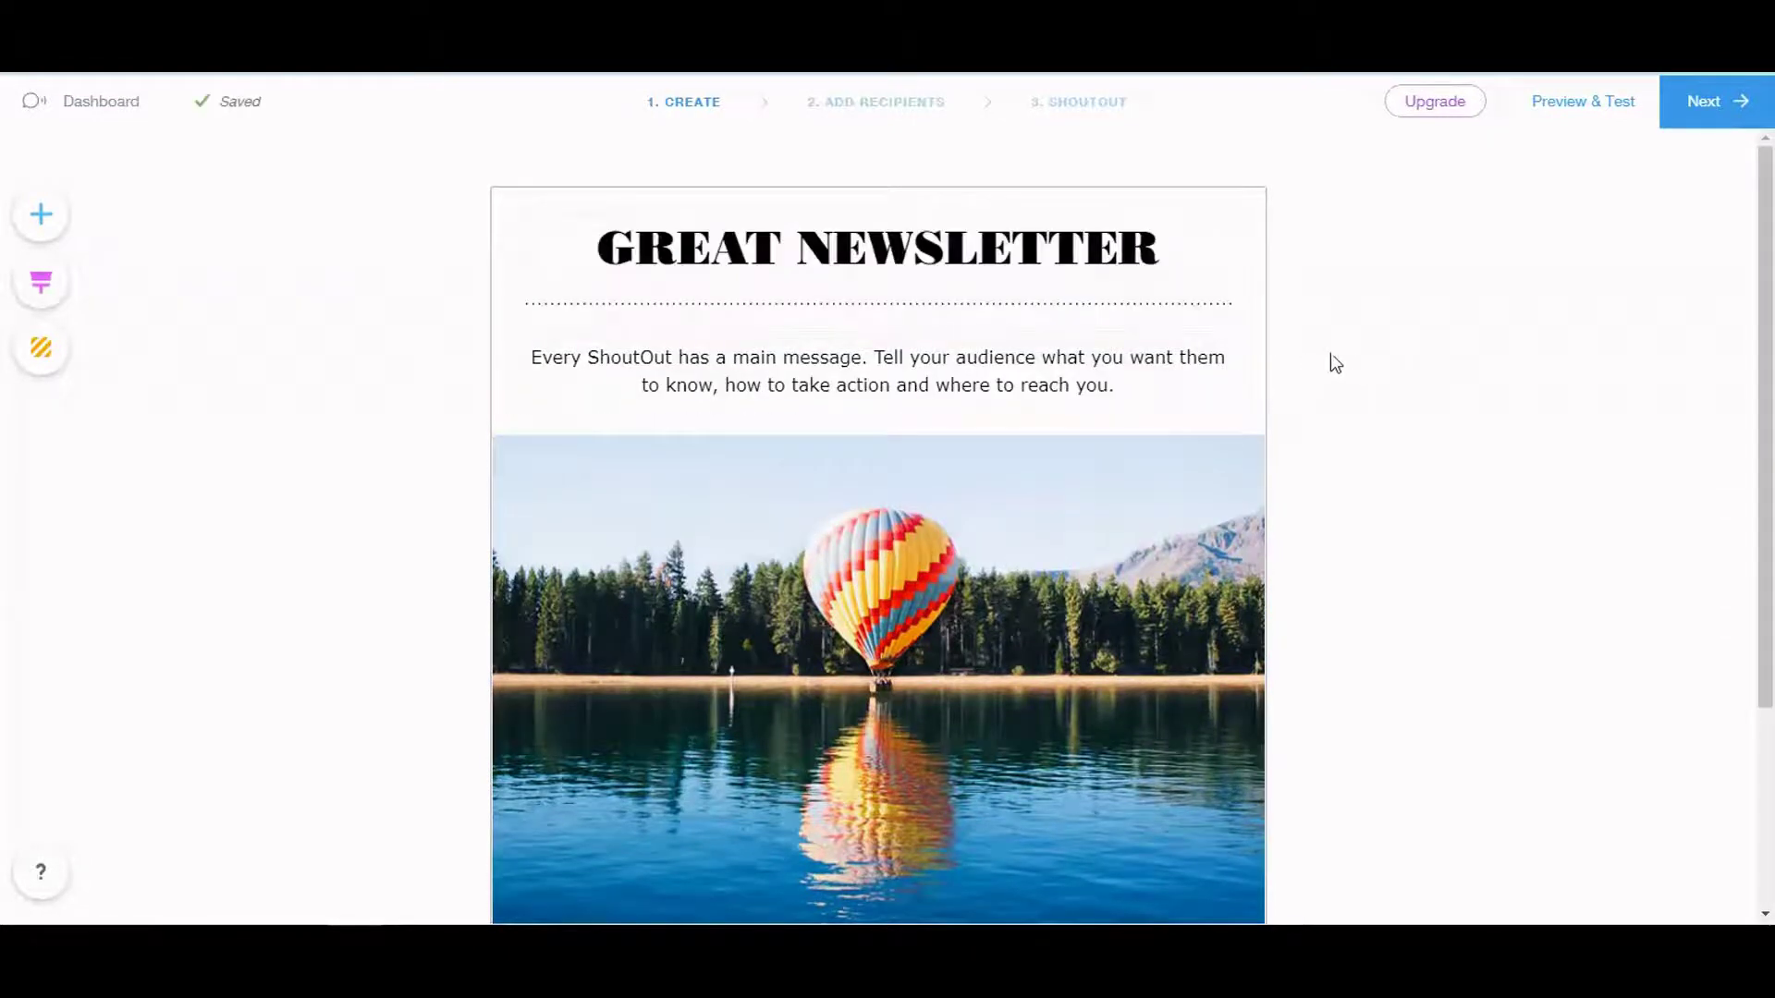
Replace the hot-air balloon picture with the My Images photo of the white drone standing before a white brick wall
scroll(1451, 381, down, 3)
mouse_move(951, 468)
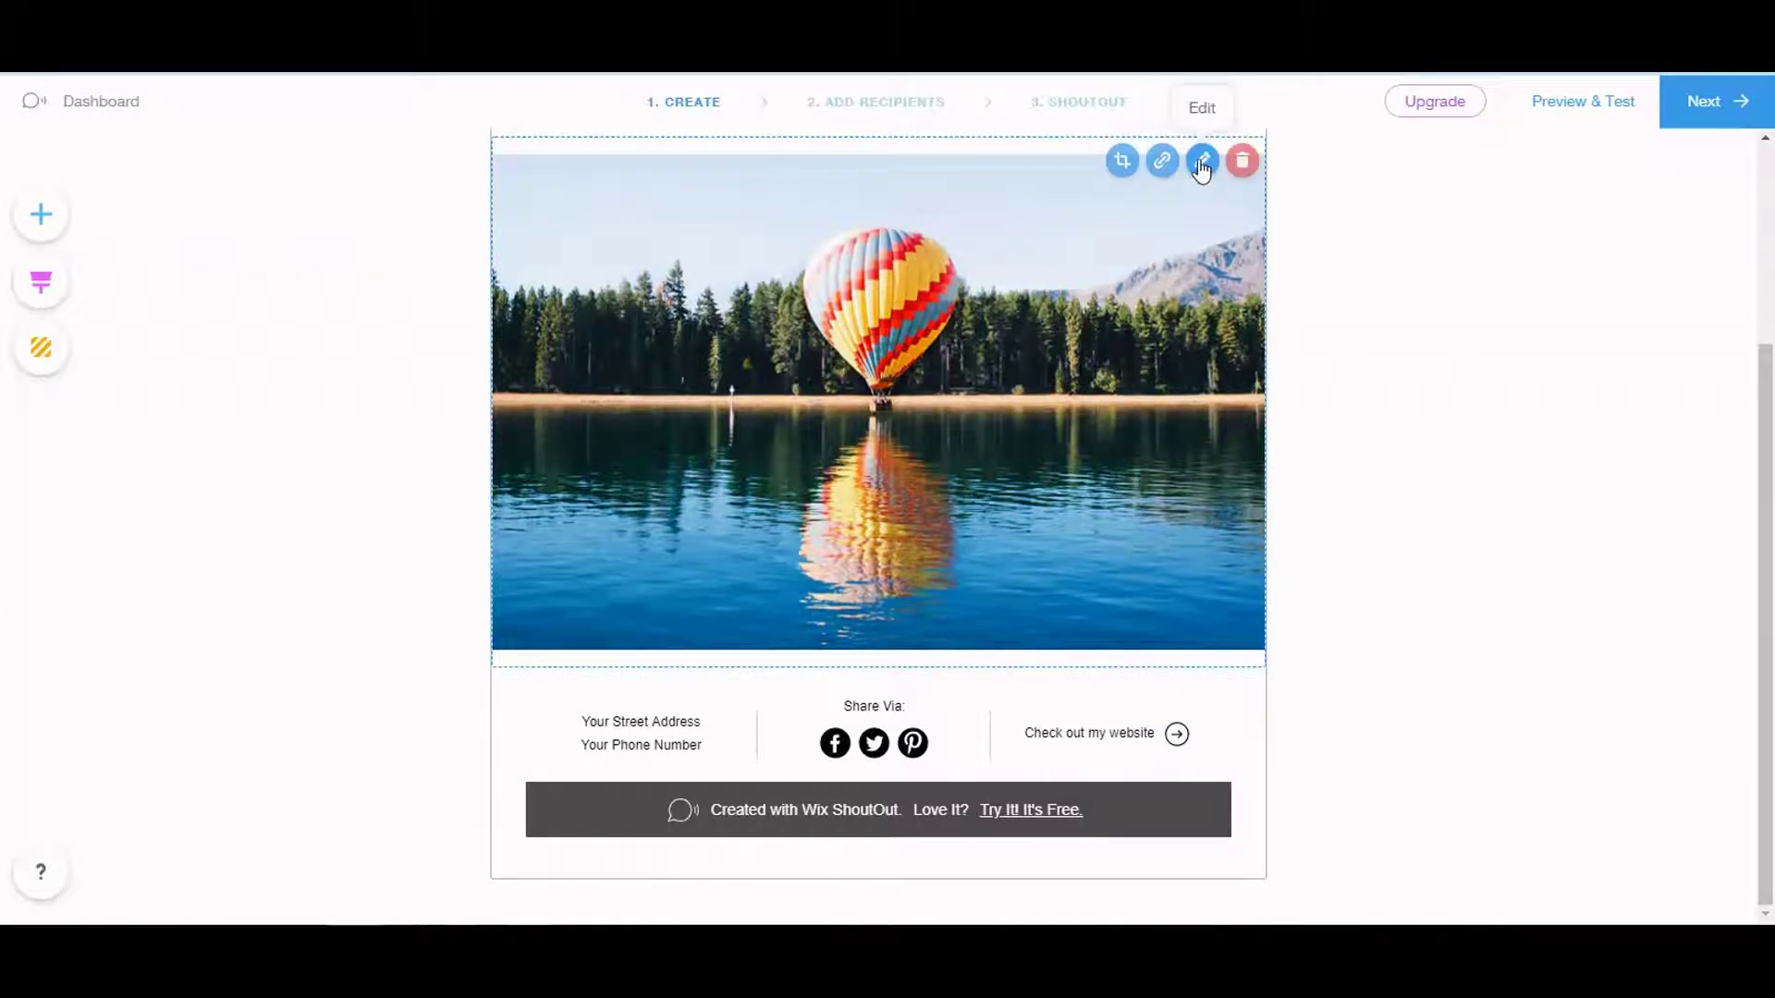
scroll(1198, 159, up, 2)
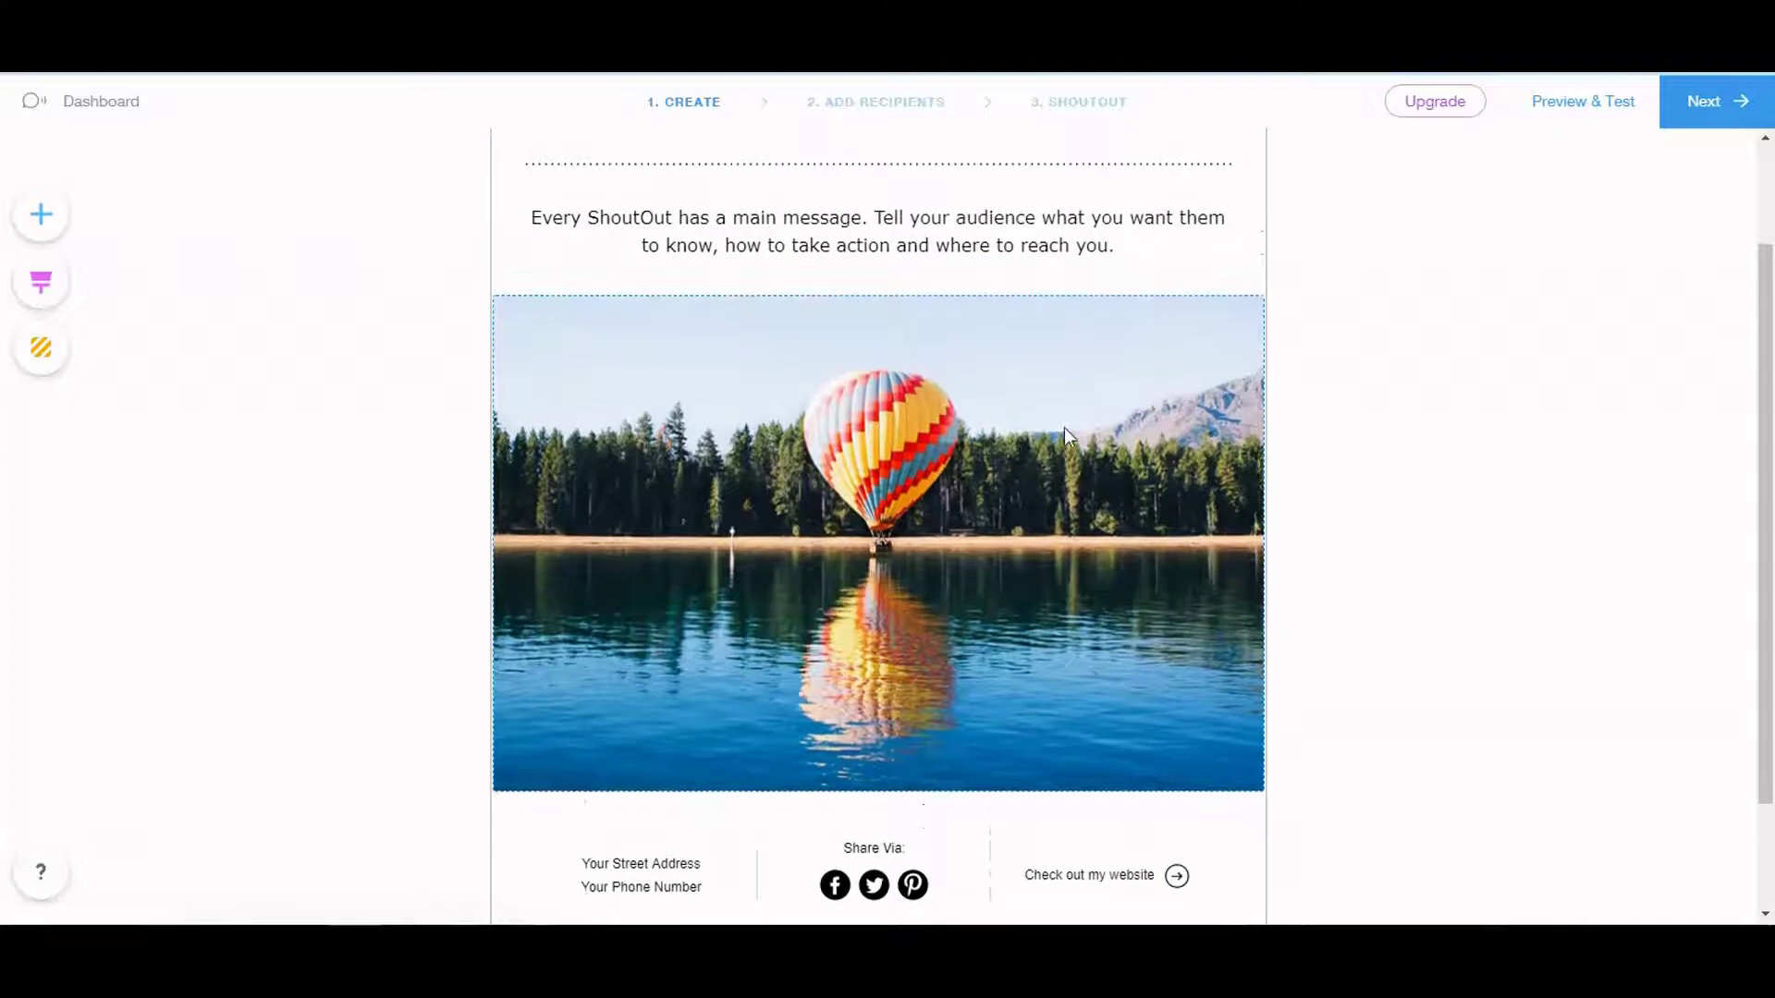
click(1185, 400)
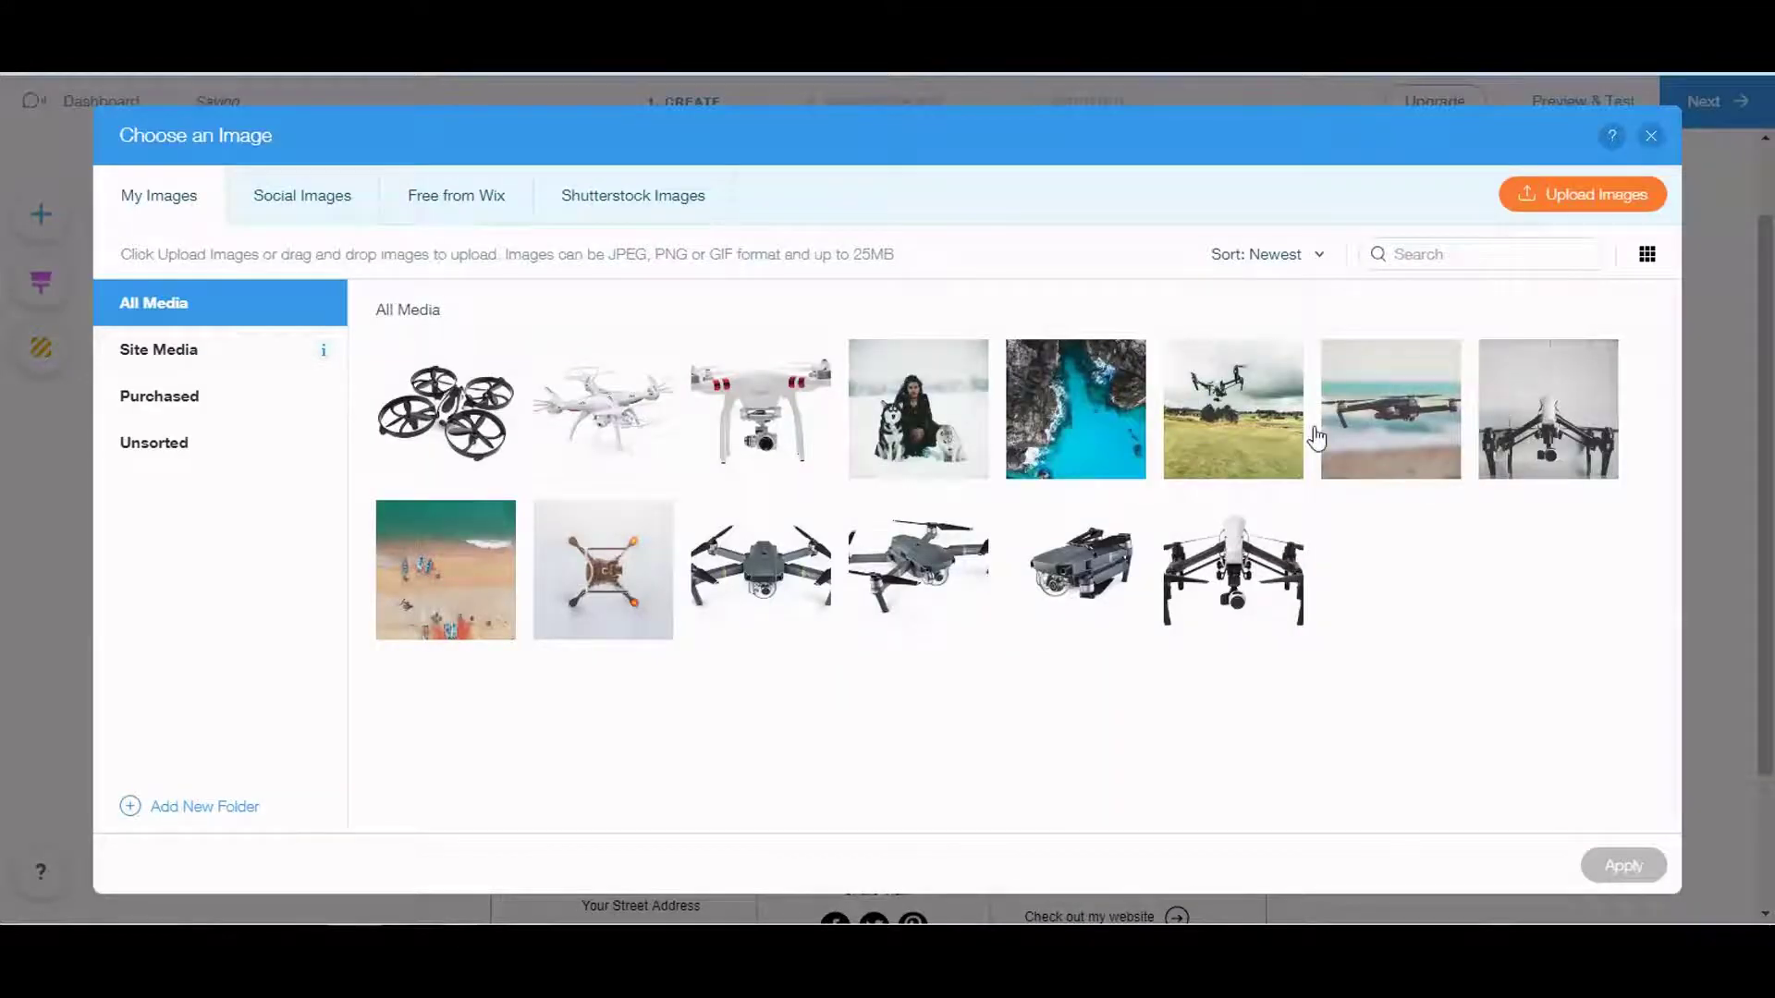
click(1561, 411)
click(1623, 867)
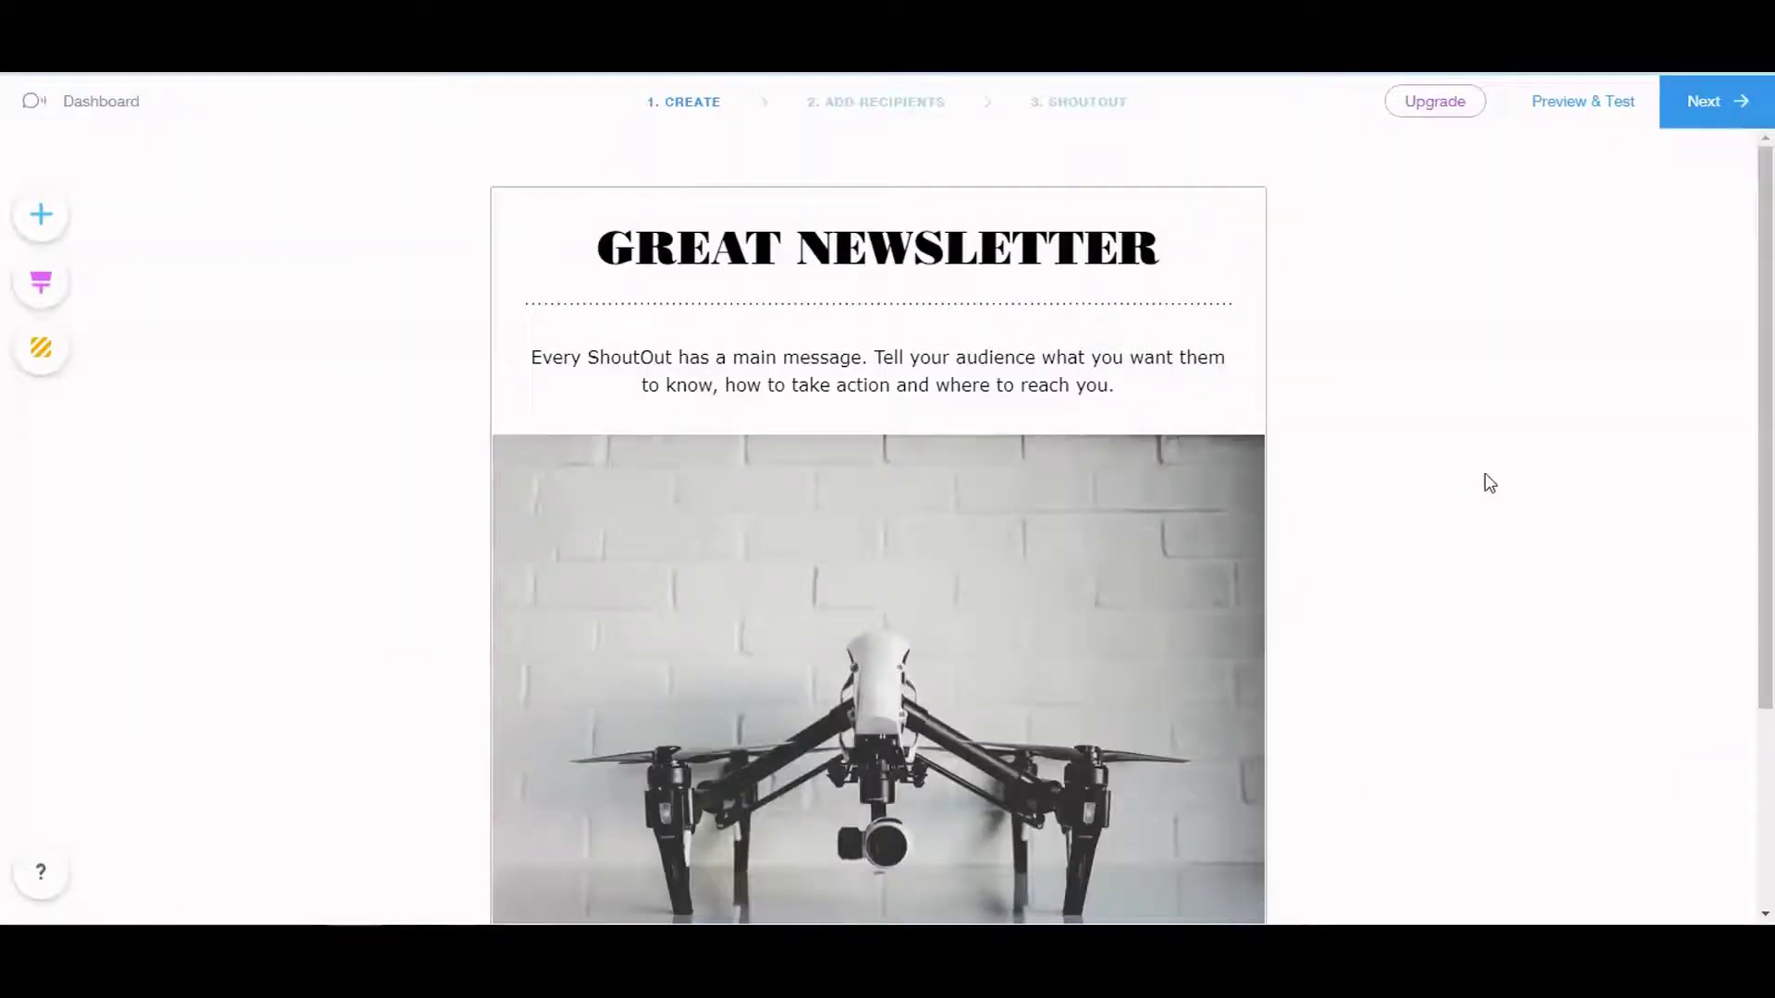
Fill in the street address and phone number in the email's footer
scroll(1485, 474, down, 3)
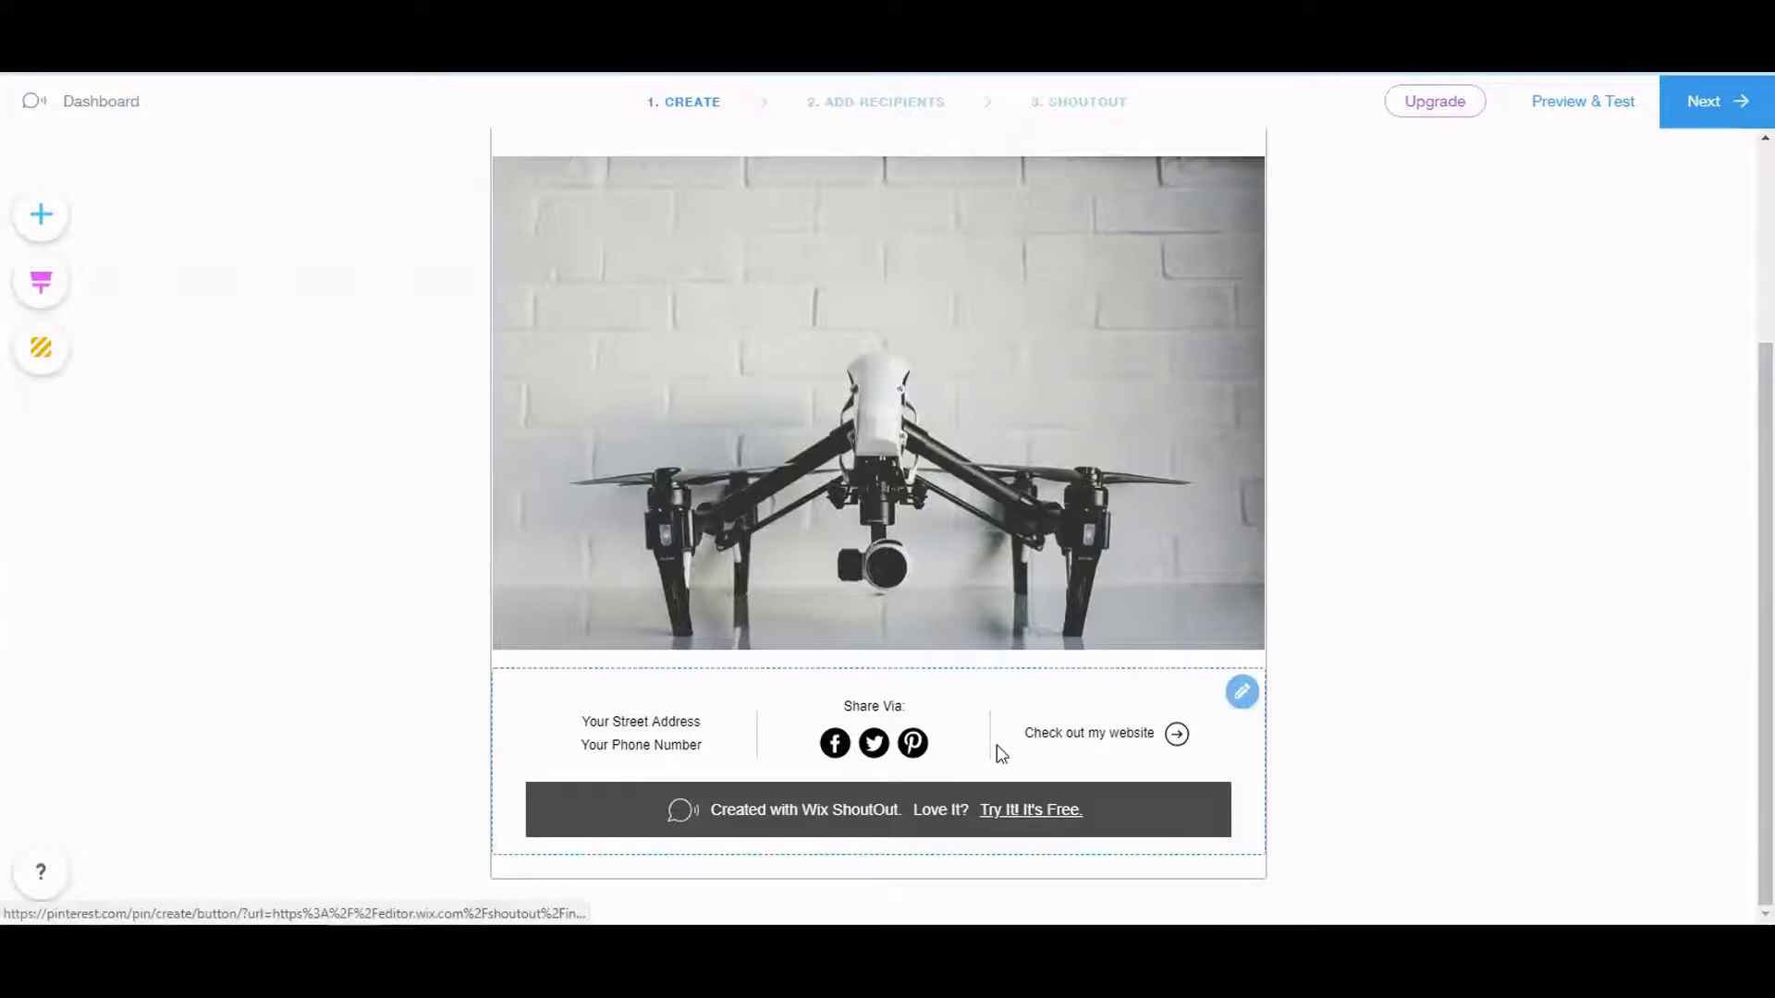
click(1243, 693)
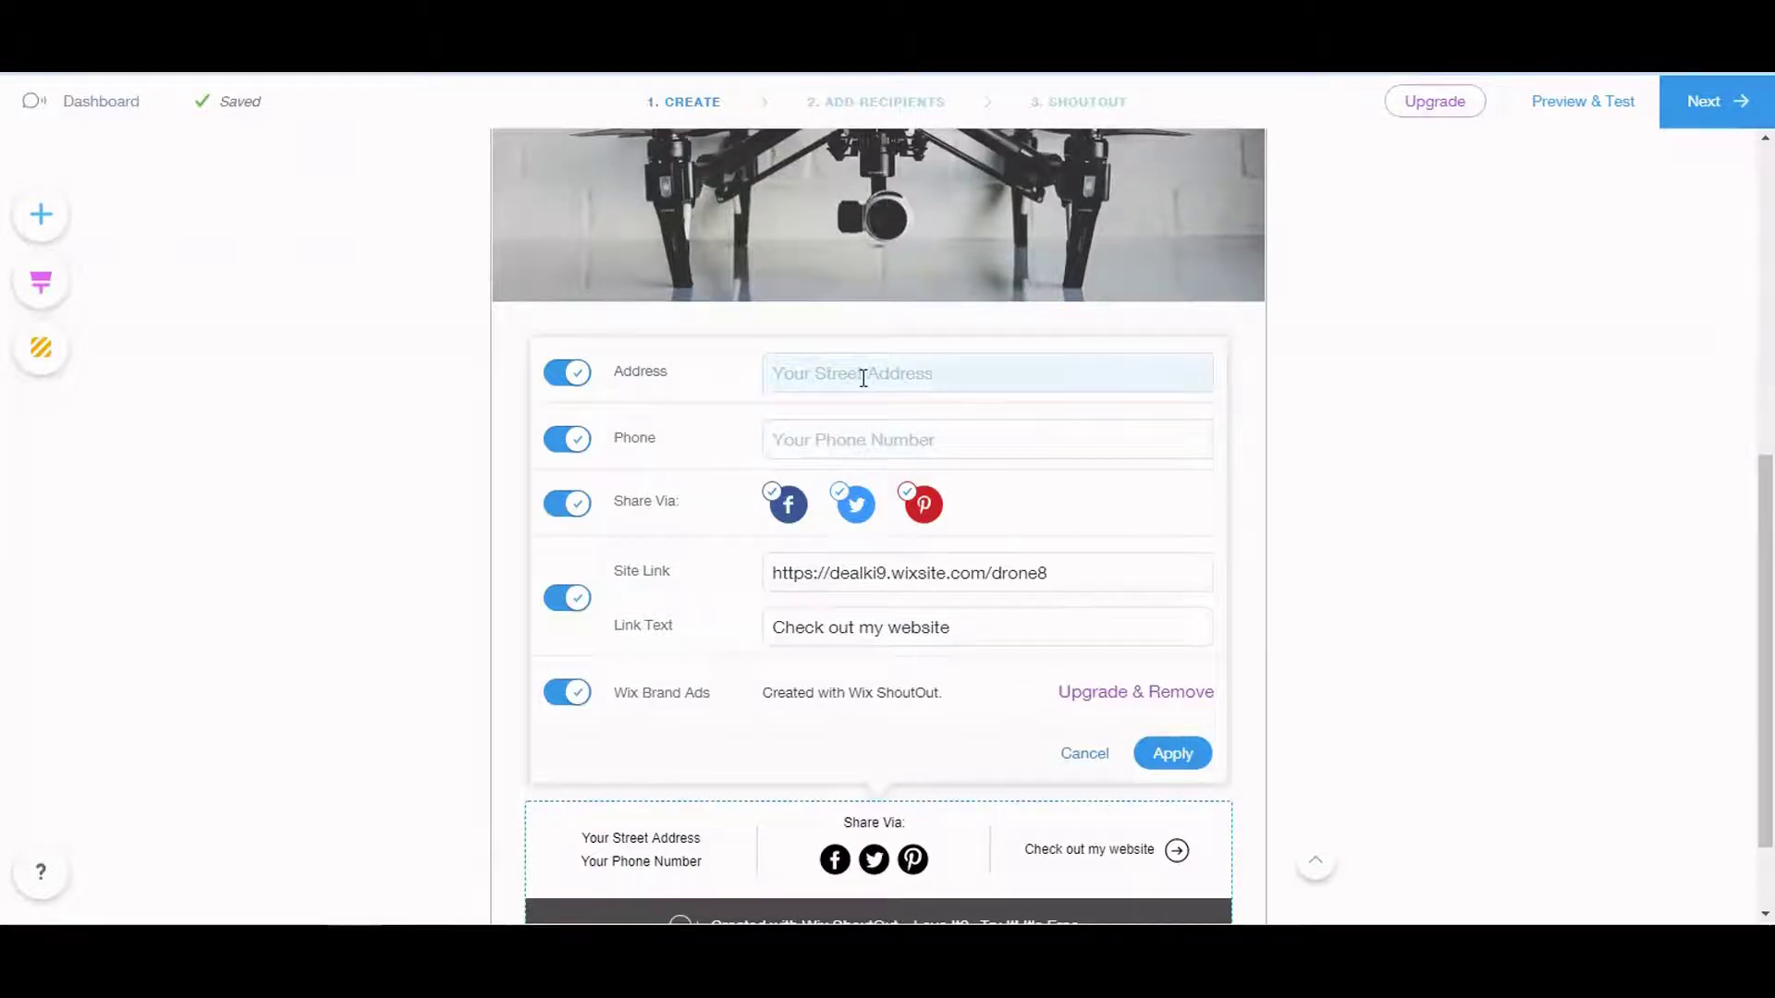
click(863, 378)
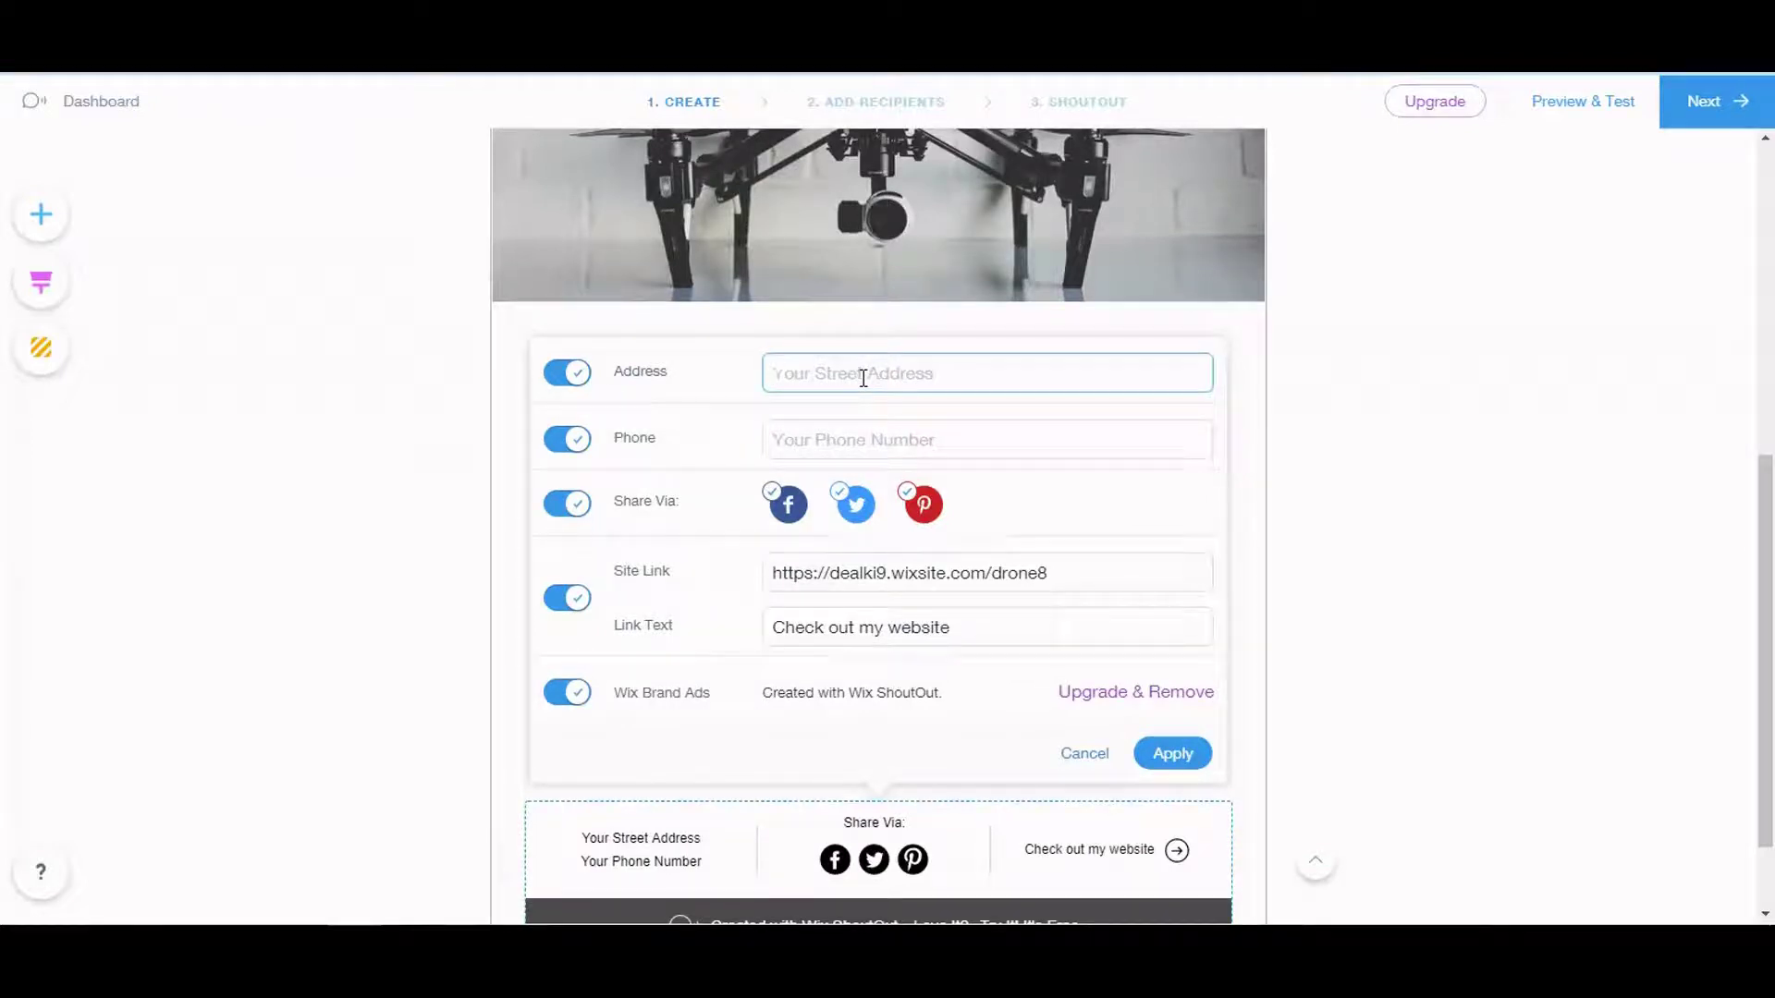
text(123 )
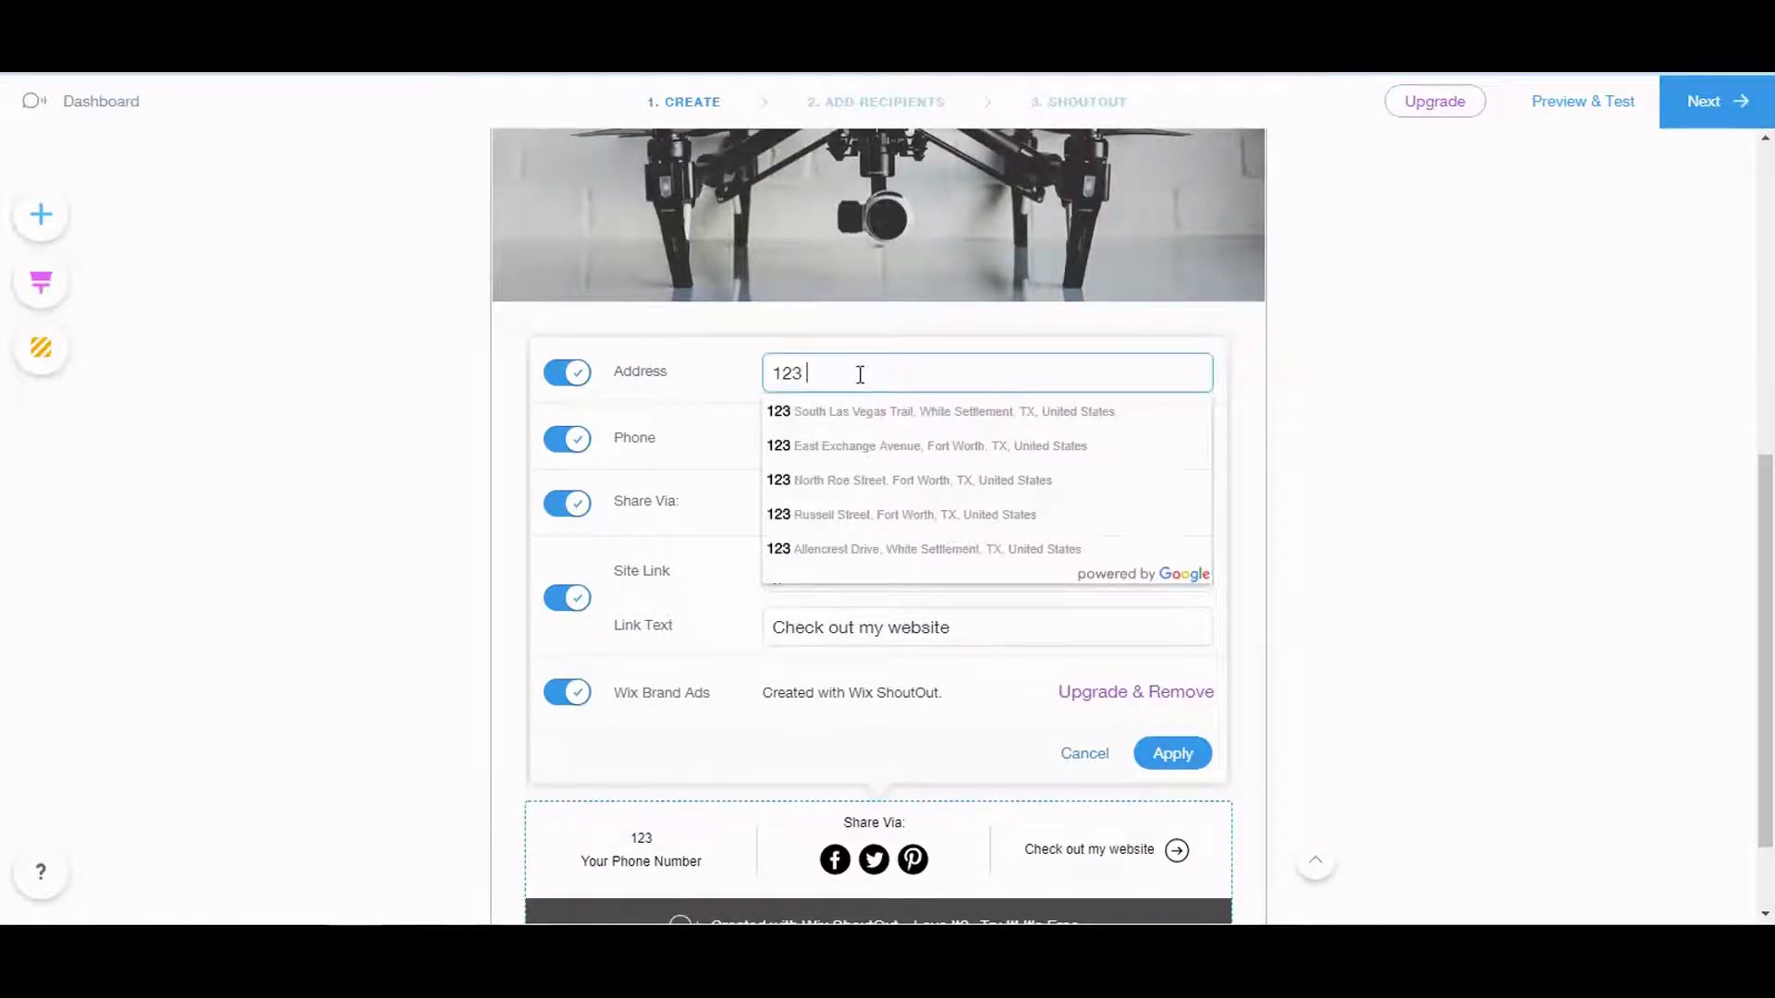
text(EVERYDAY L)
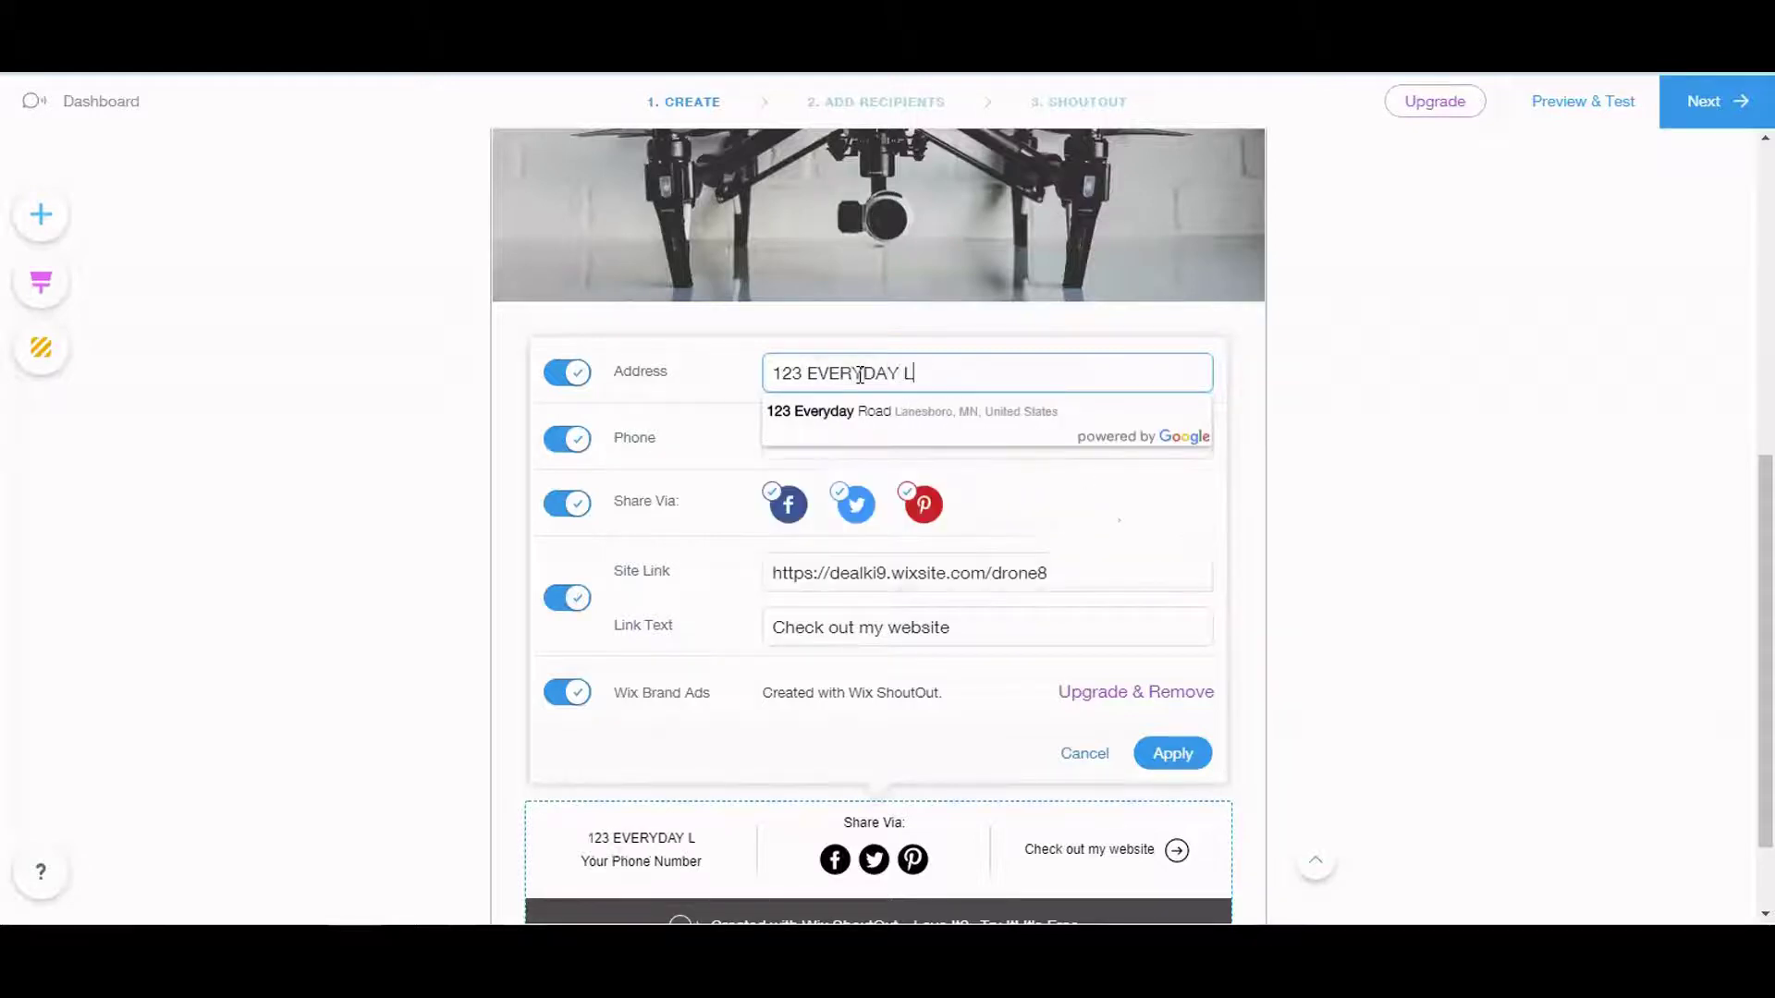
text(ANE)
click(1165, 448)
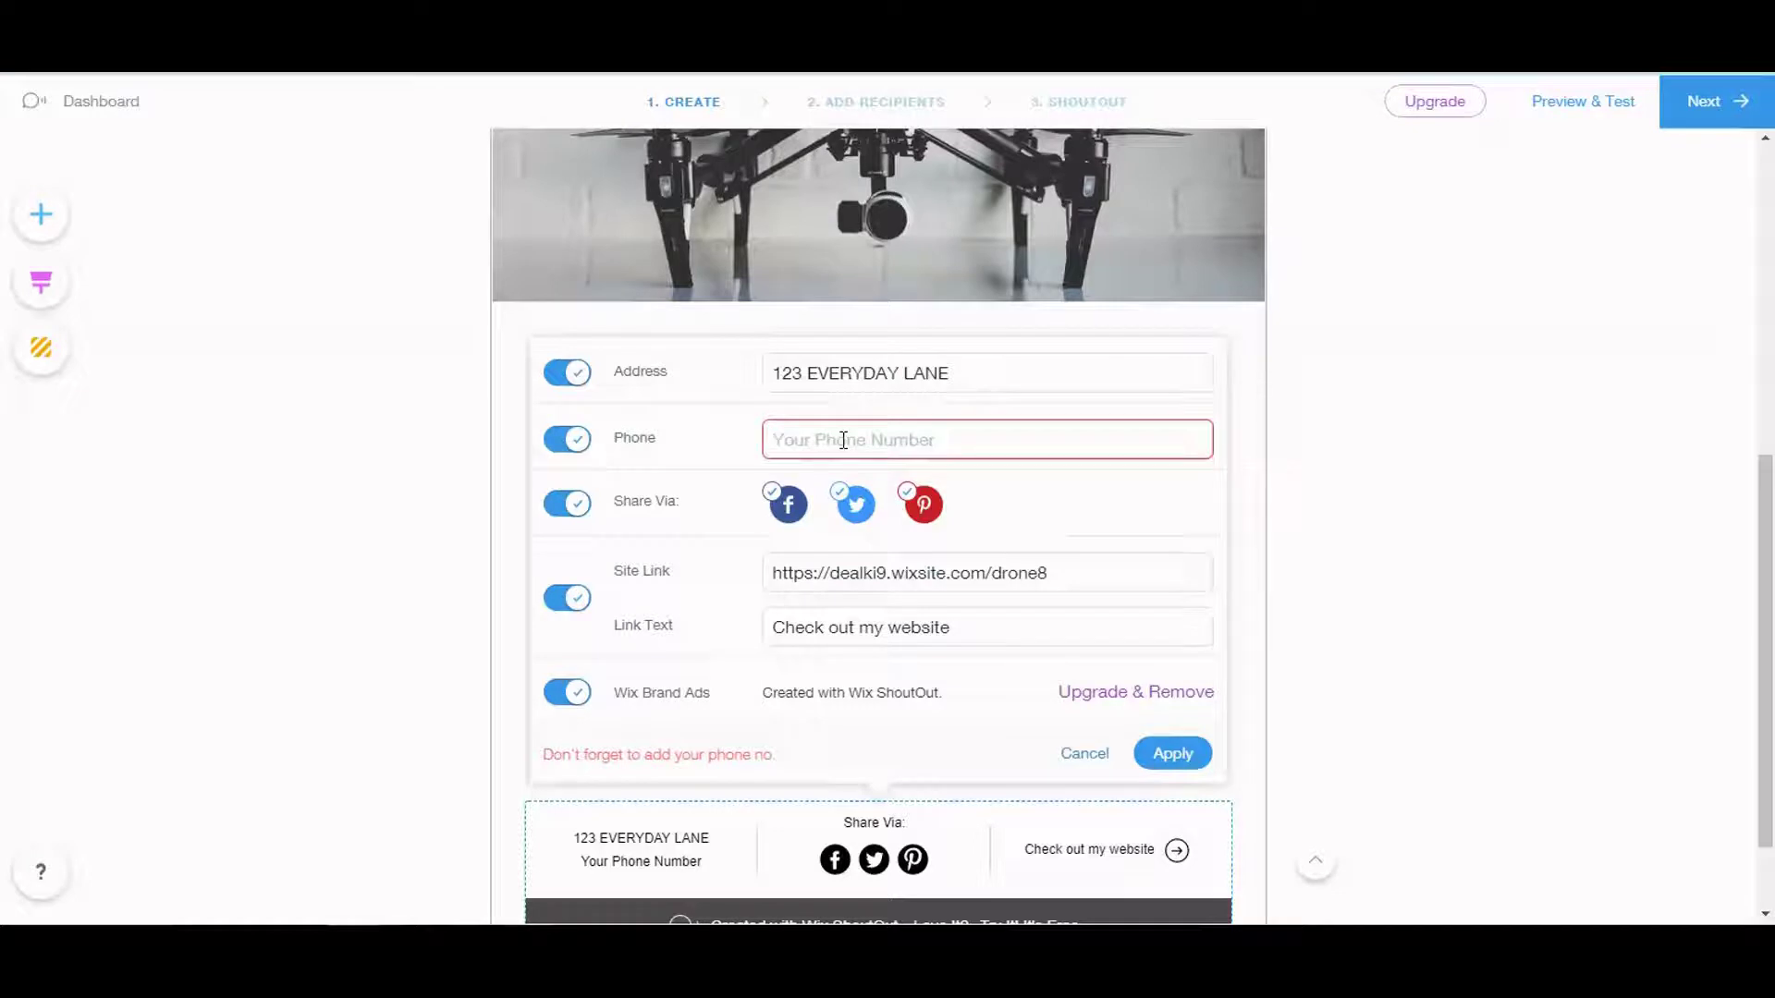
text(888)
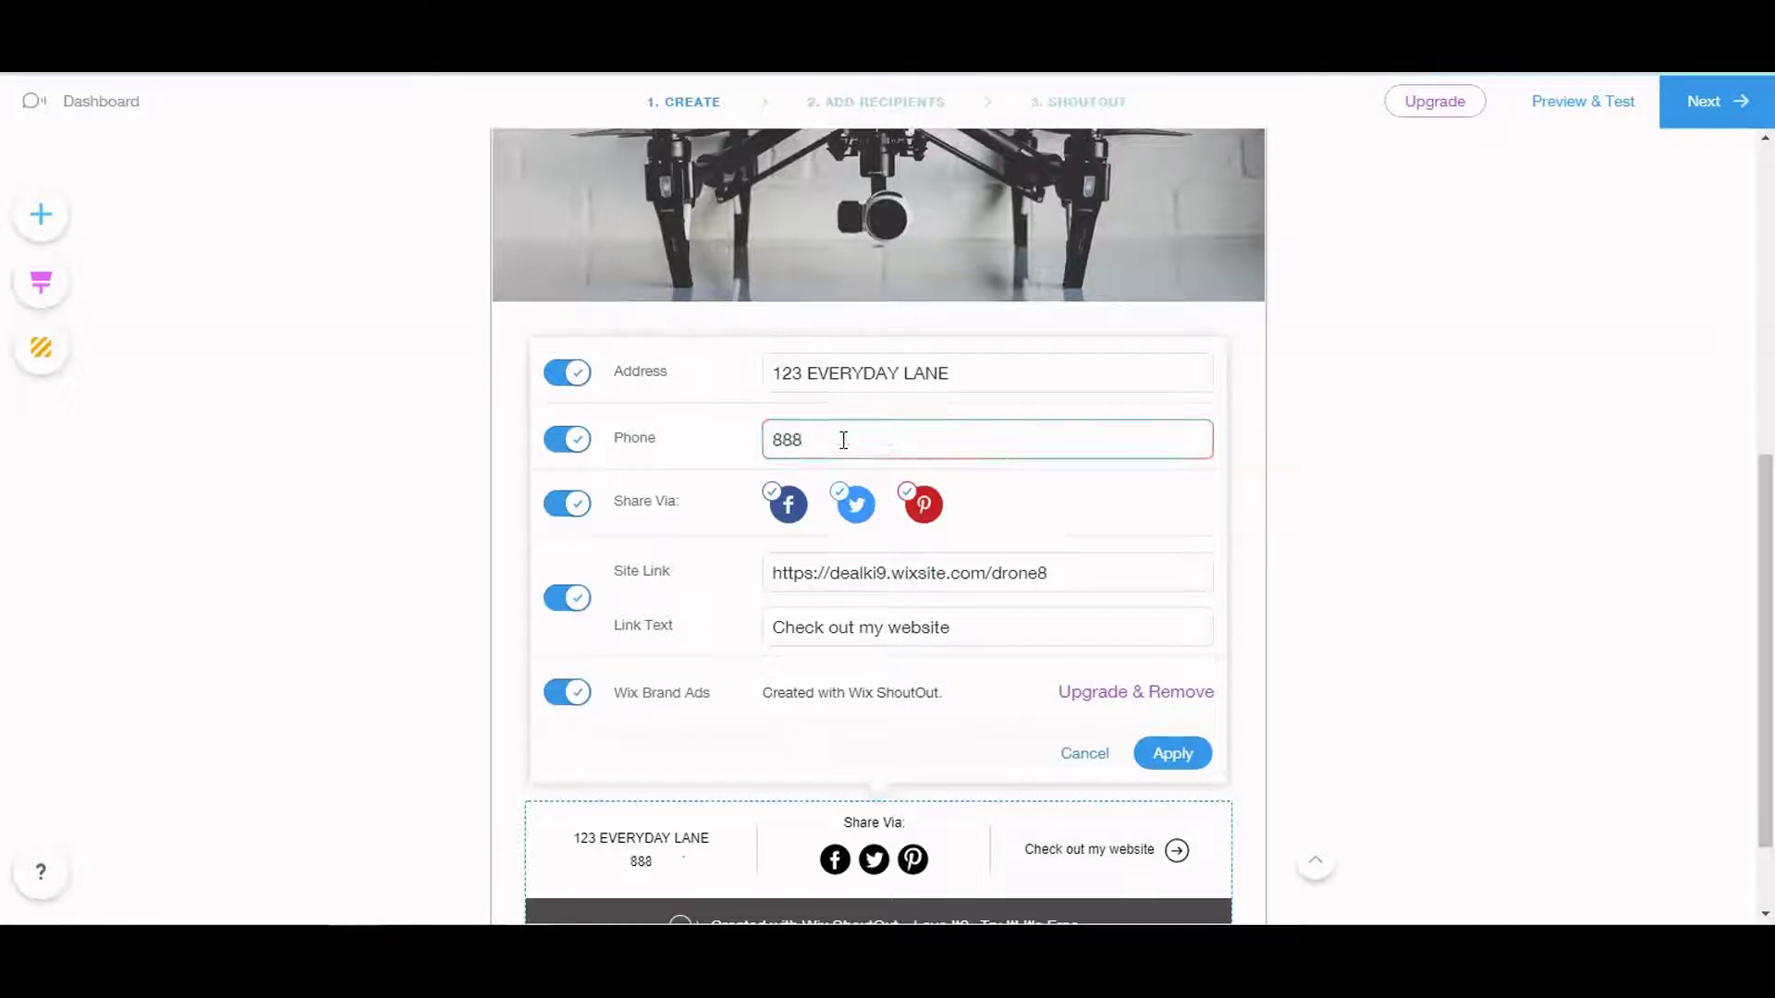
text(-555-6329)
click(1424, 446)
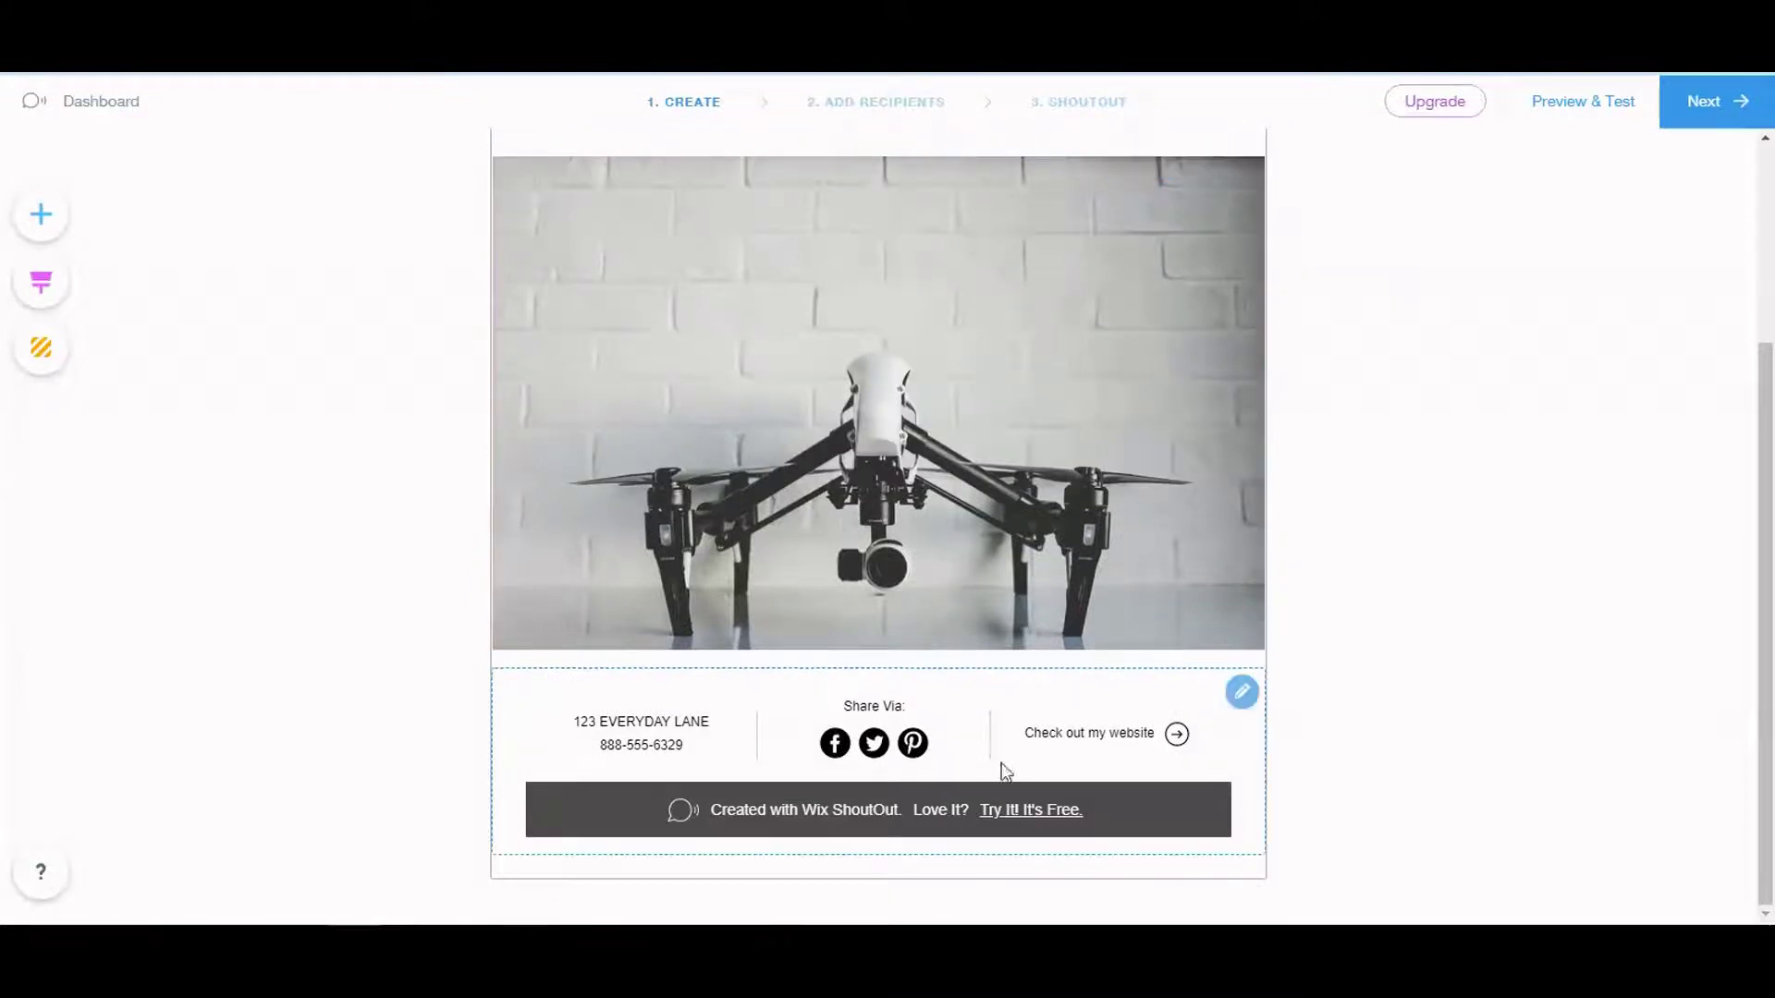
Review the footer's social sharing, site link and Wix brand ad settings, and look over the whole email
click(1244, 693)
scroll(1053, 622, down, 1)
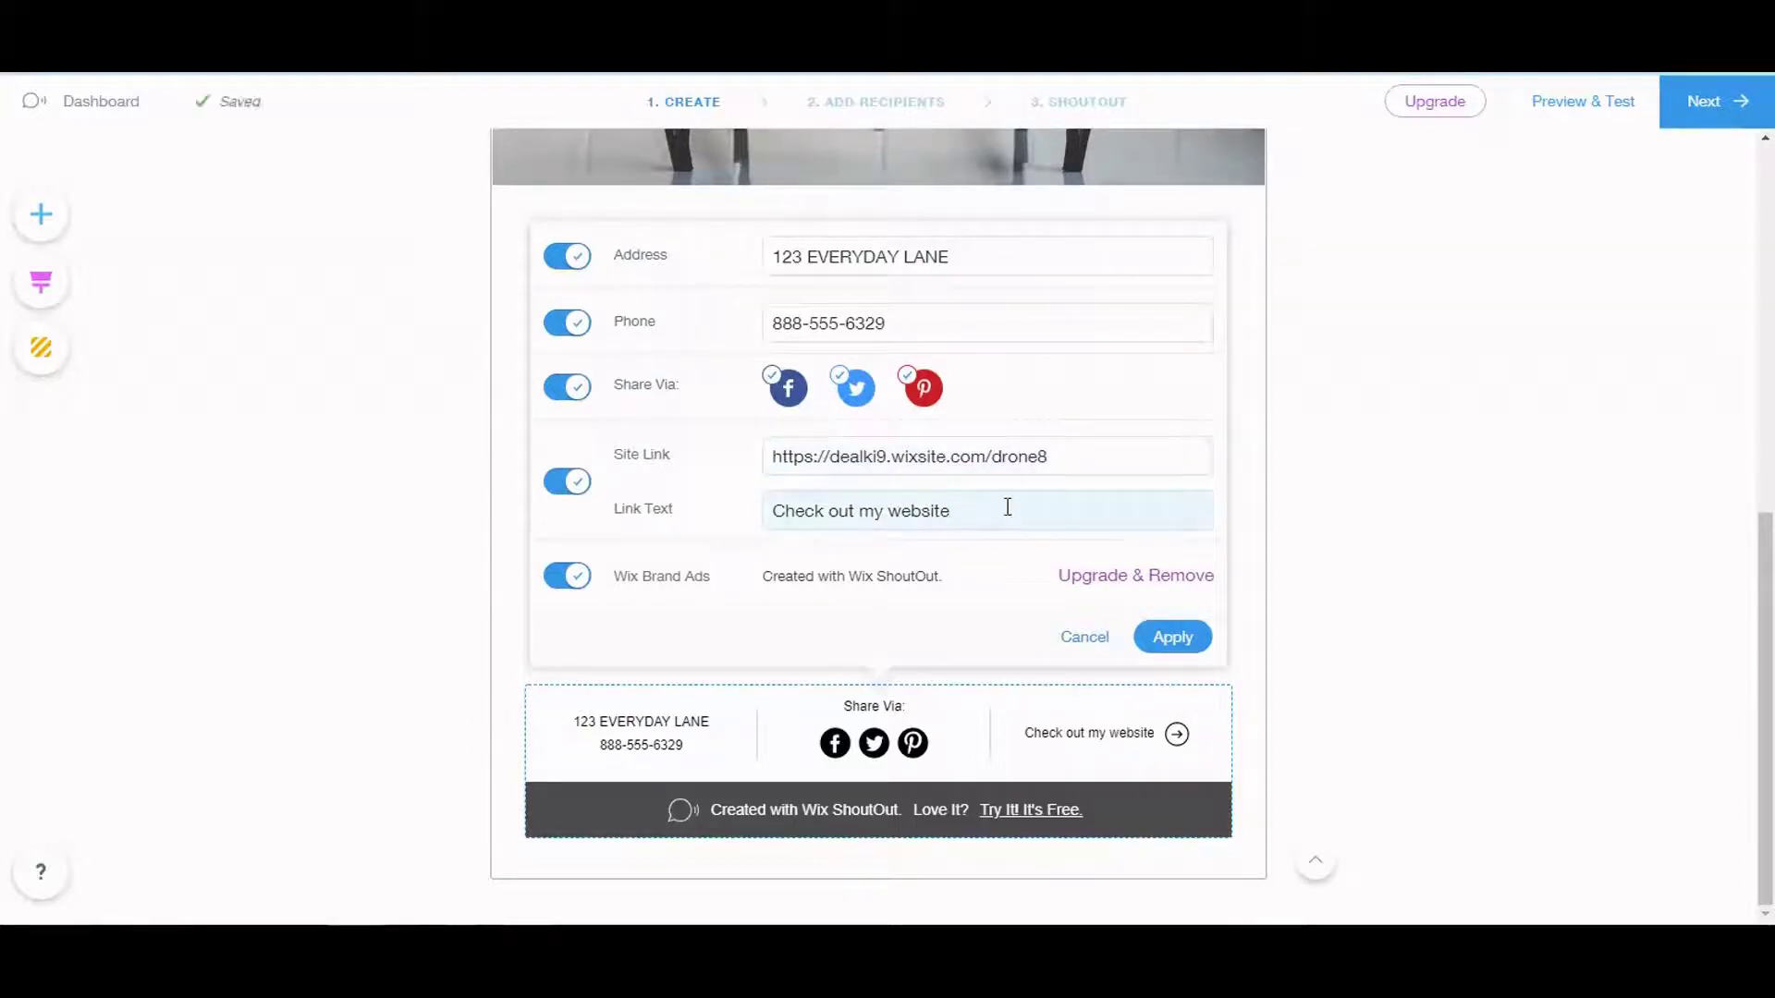
click(1173, 637)
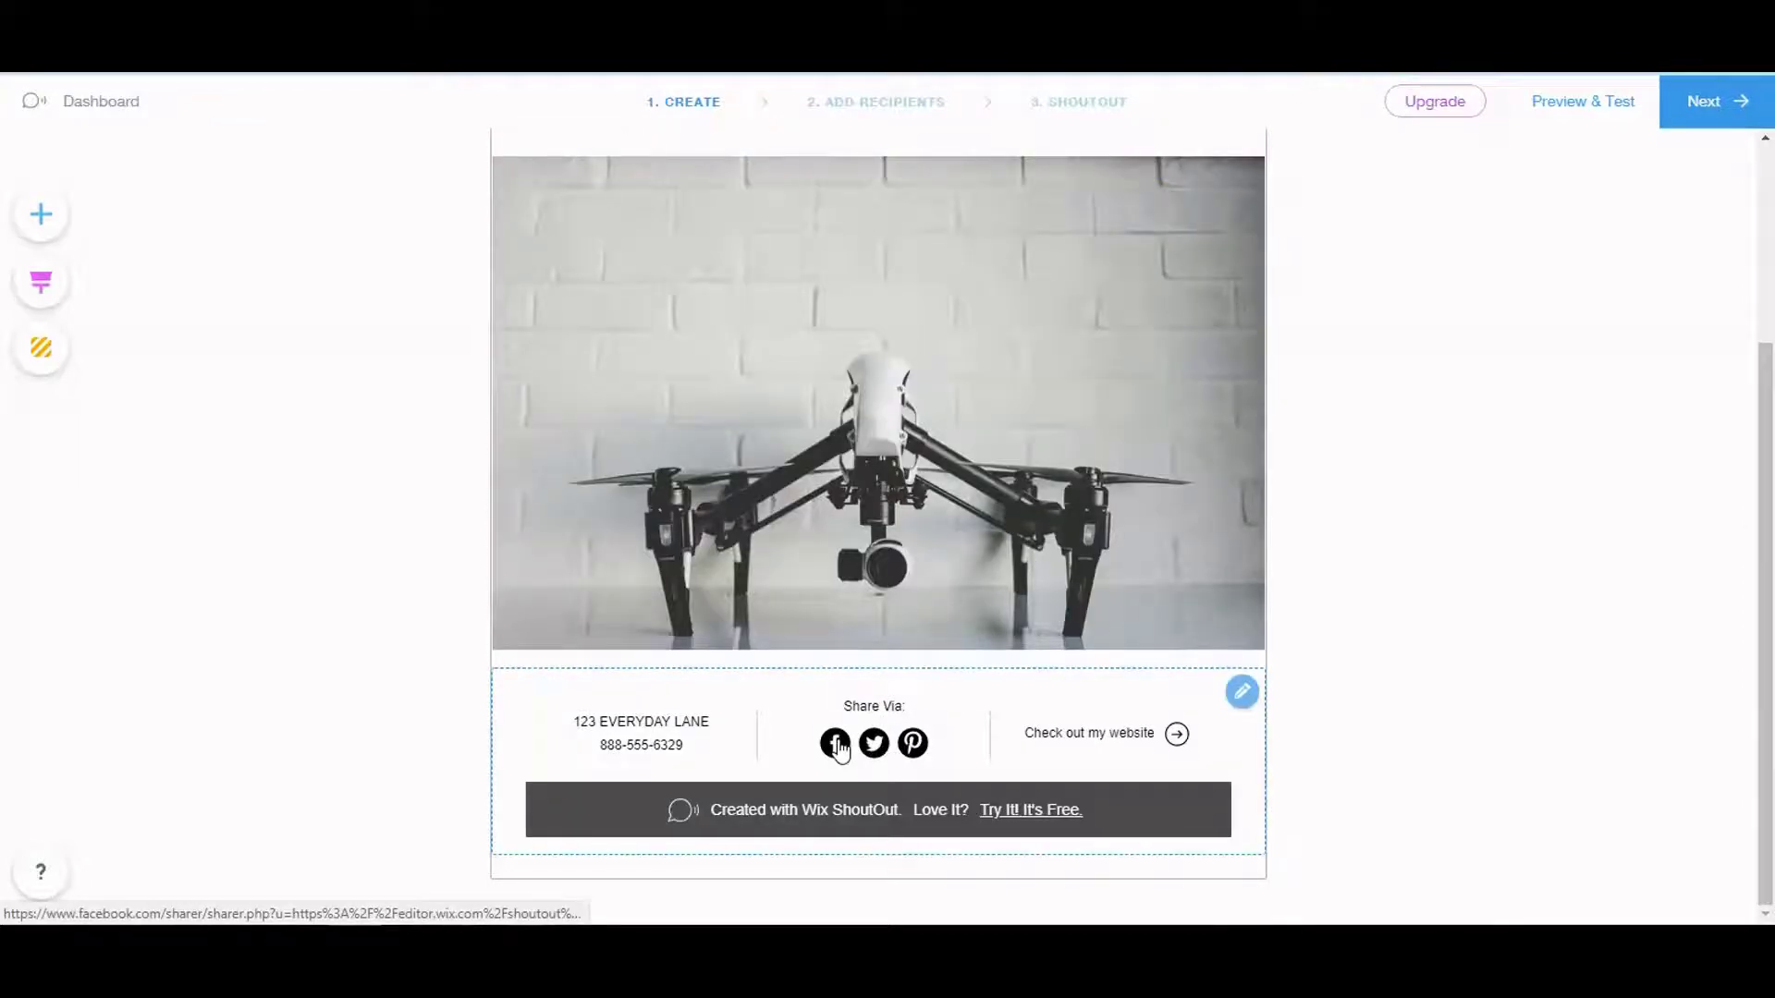
click(1241, 693)
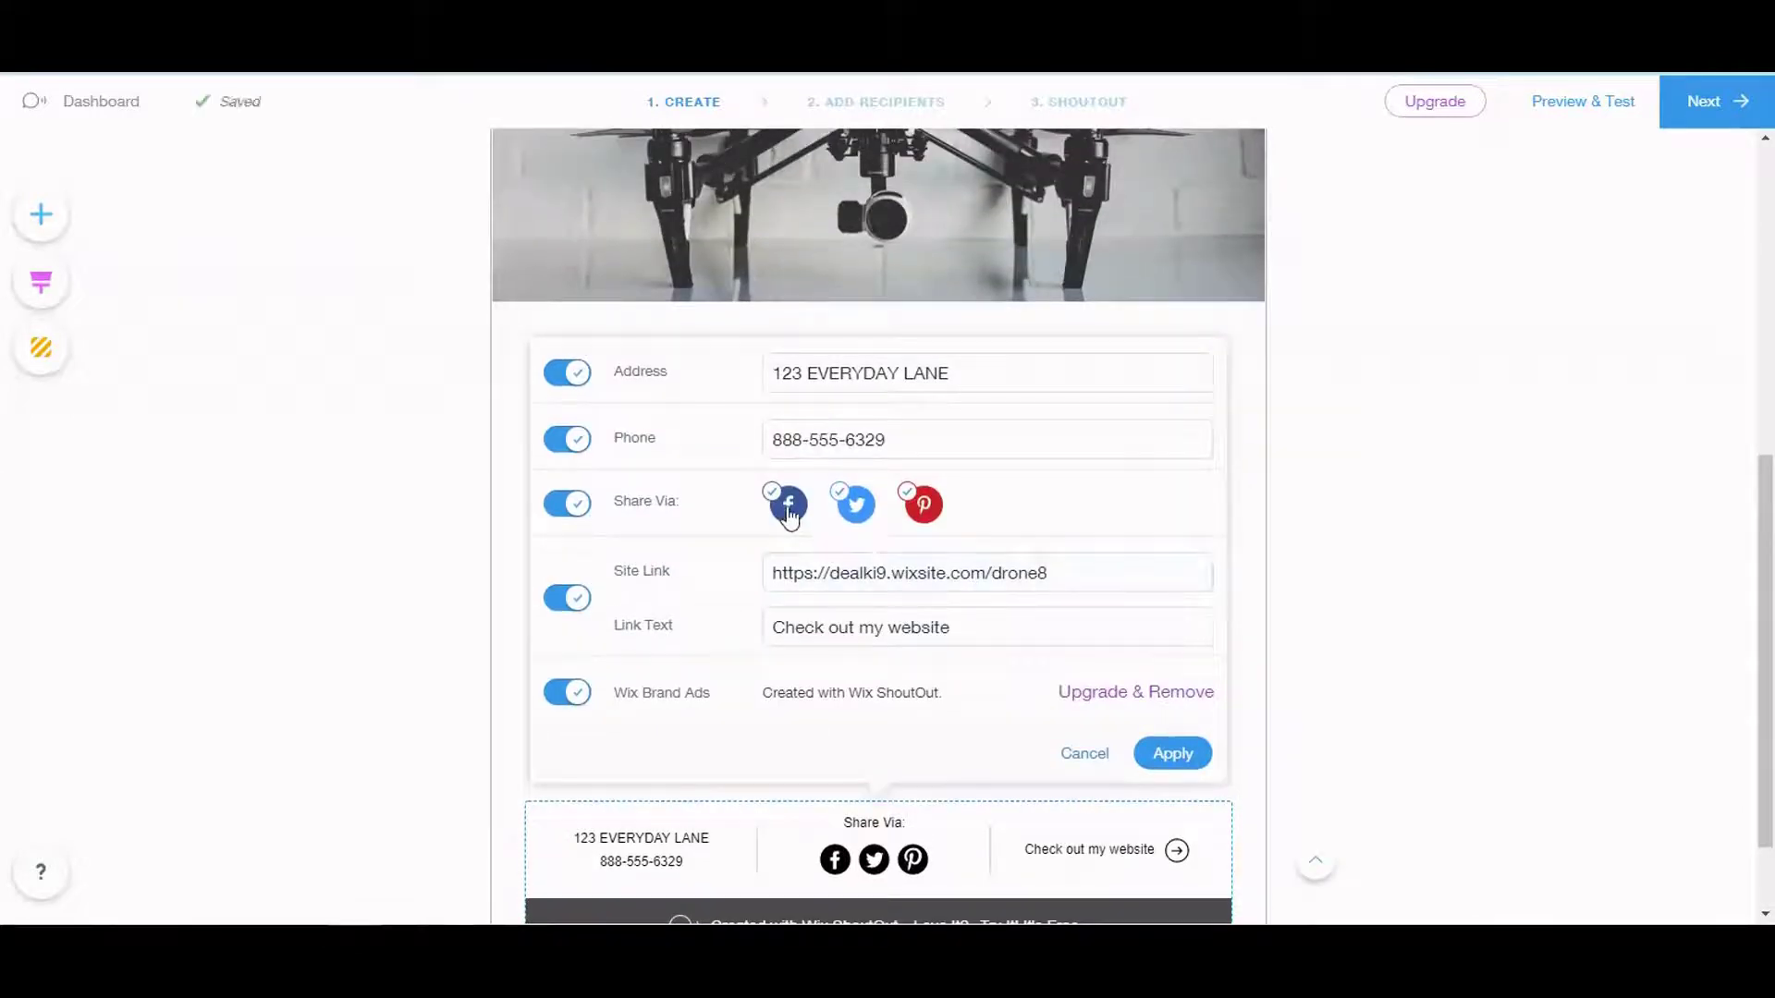
click(1173, 754)
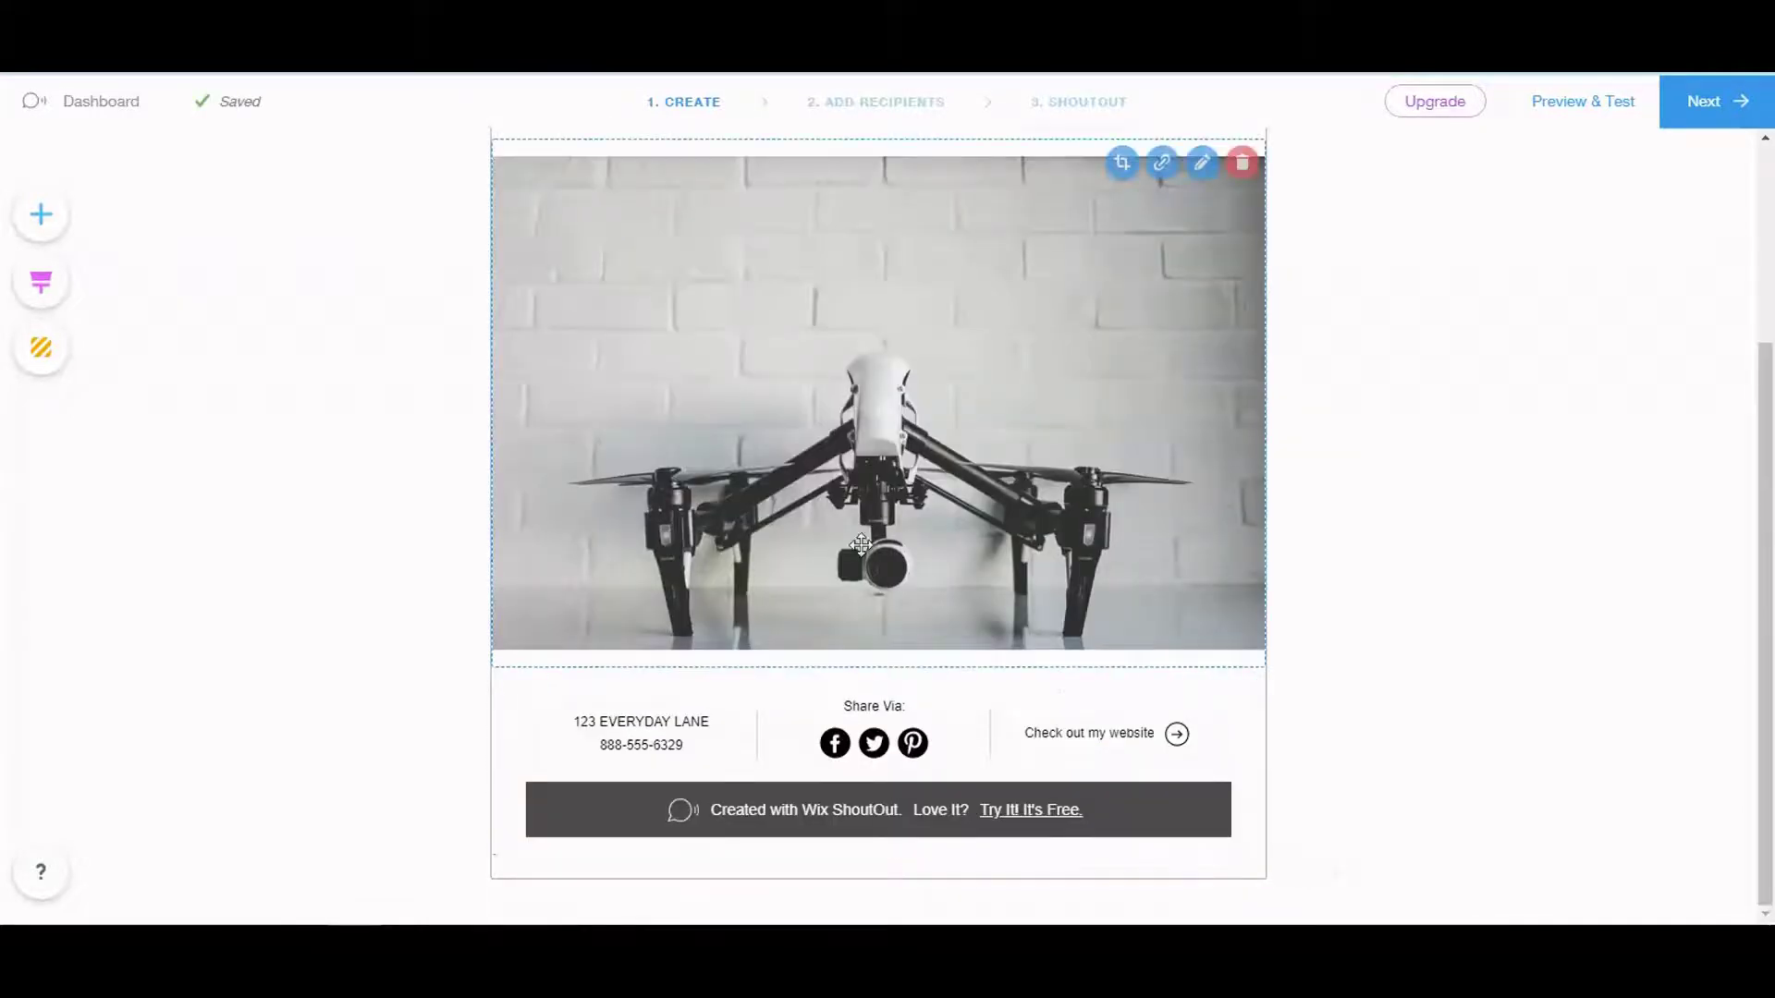
scroll(1281, 606, up, 3)
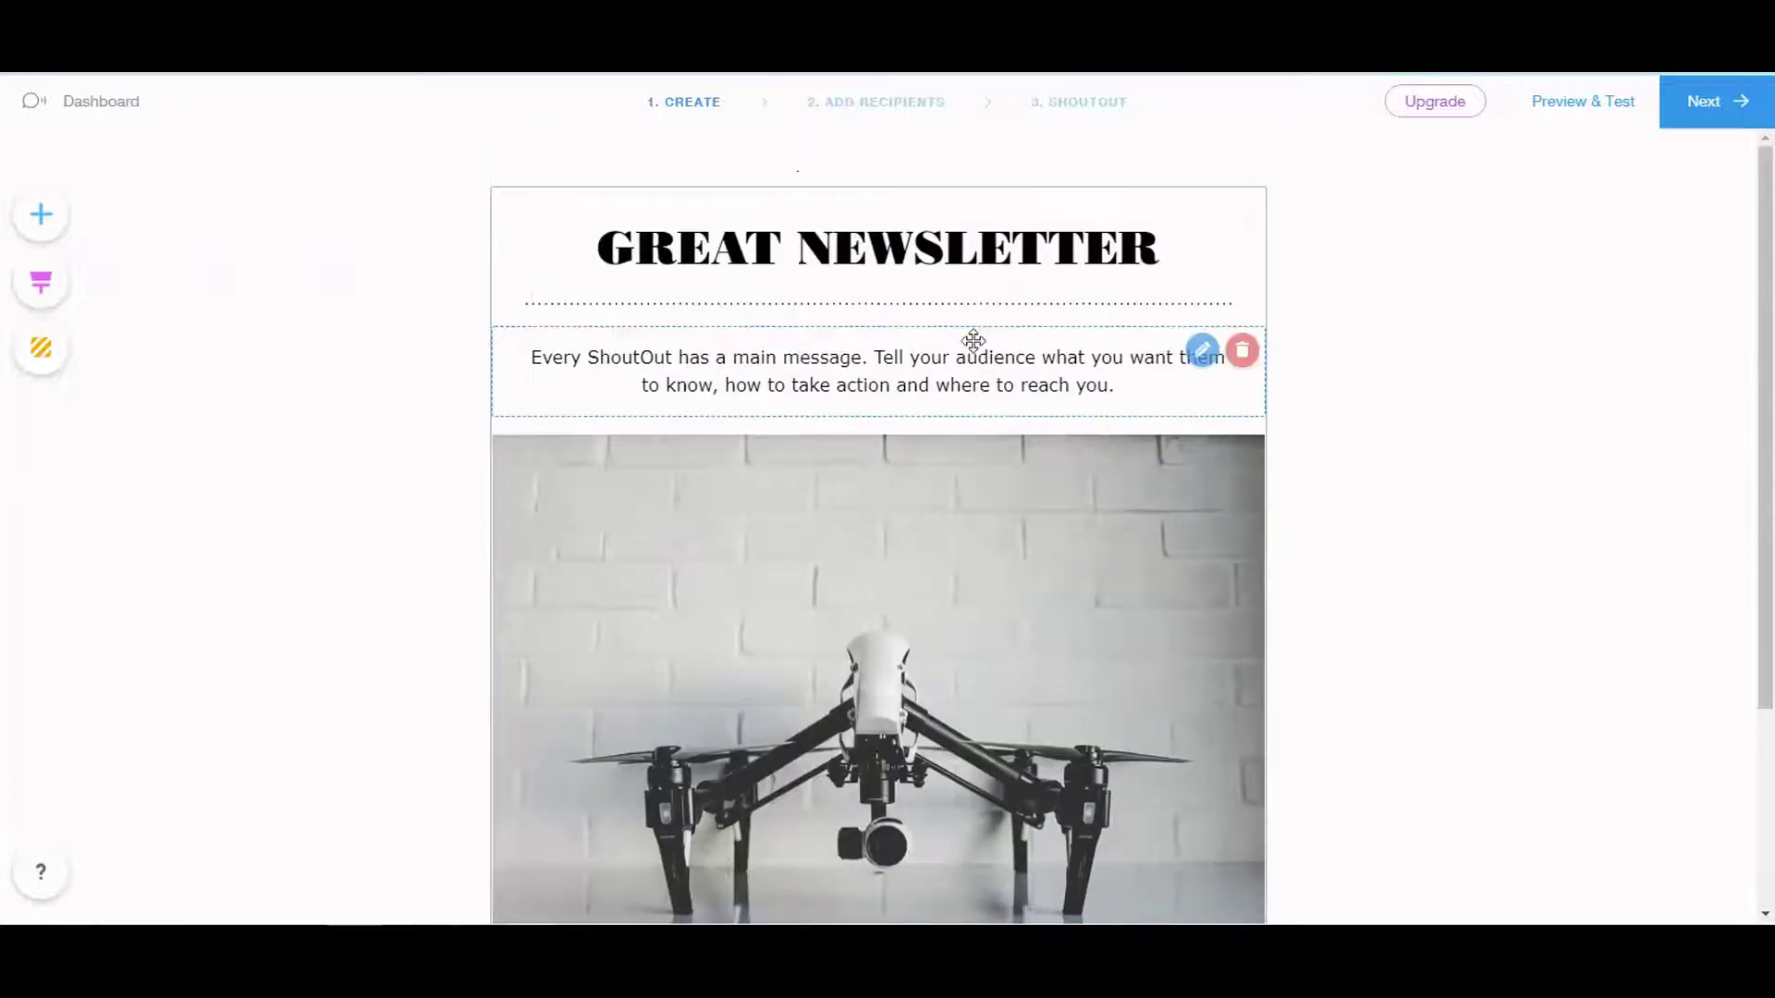
scroll(1419, 440, down, 2)
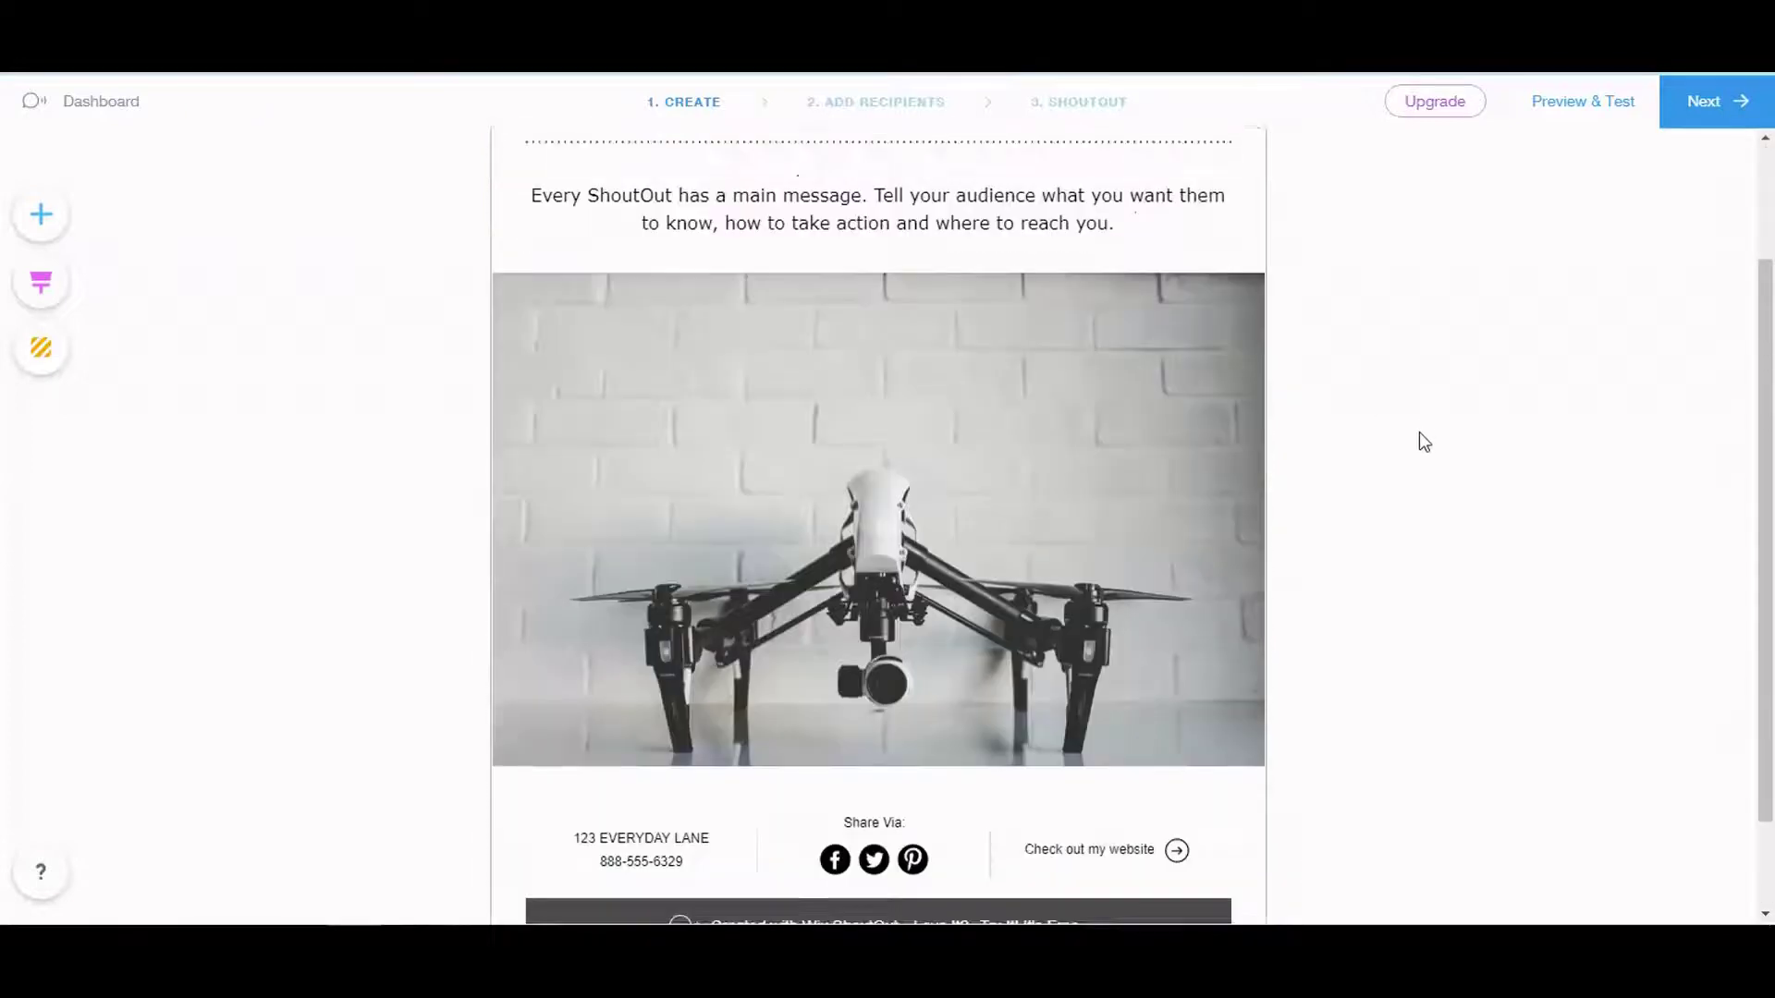
scroll(1423, 453, up, 2)
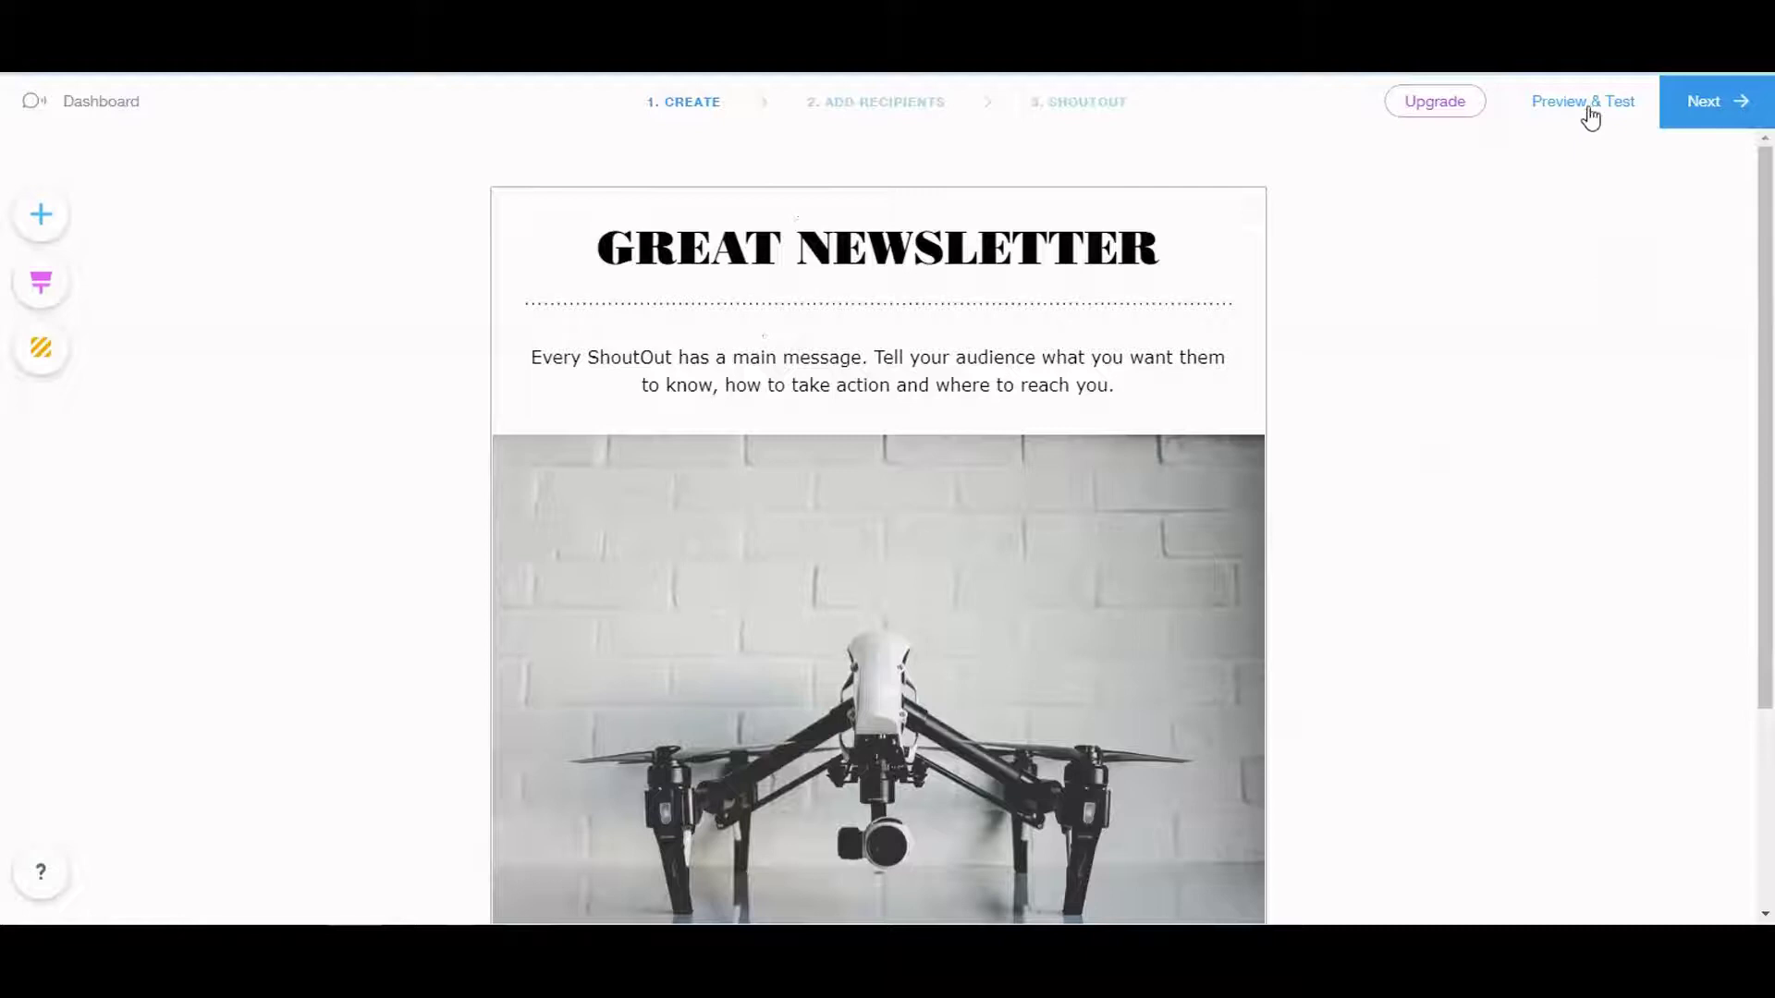
Continue past the recipients stage without adding anyone and publish the ShoutOut
click(1714, 113)
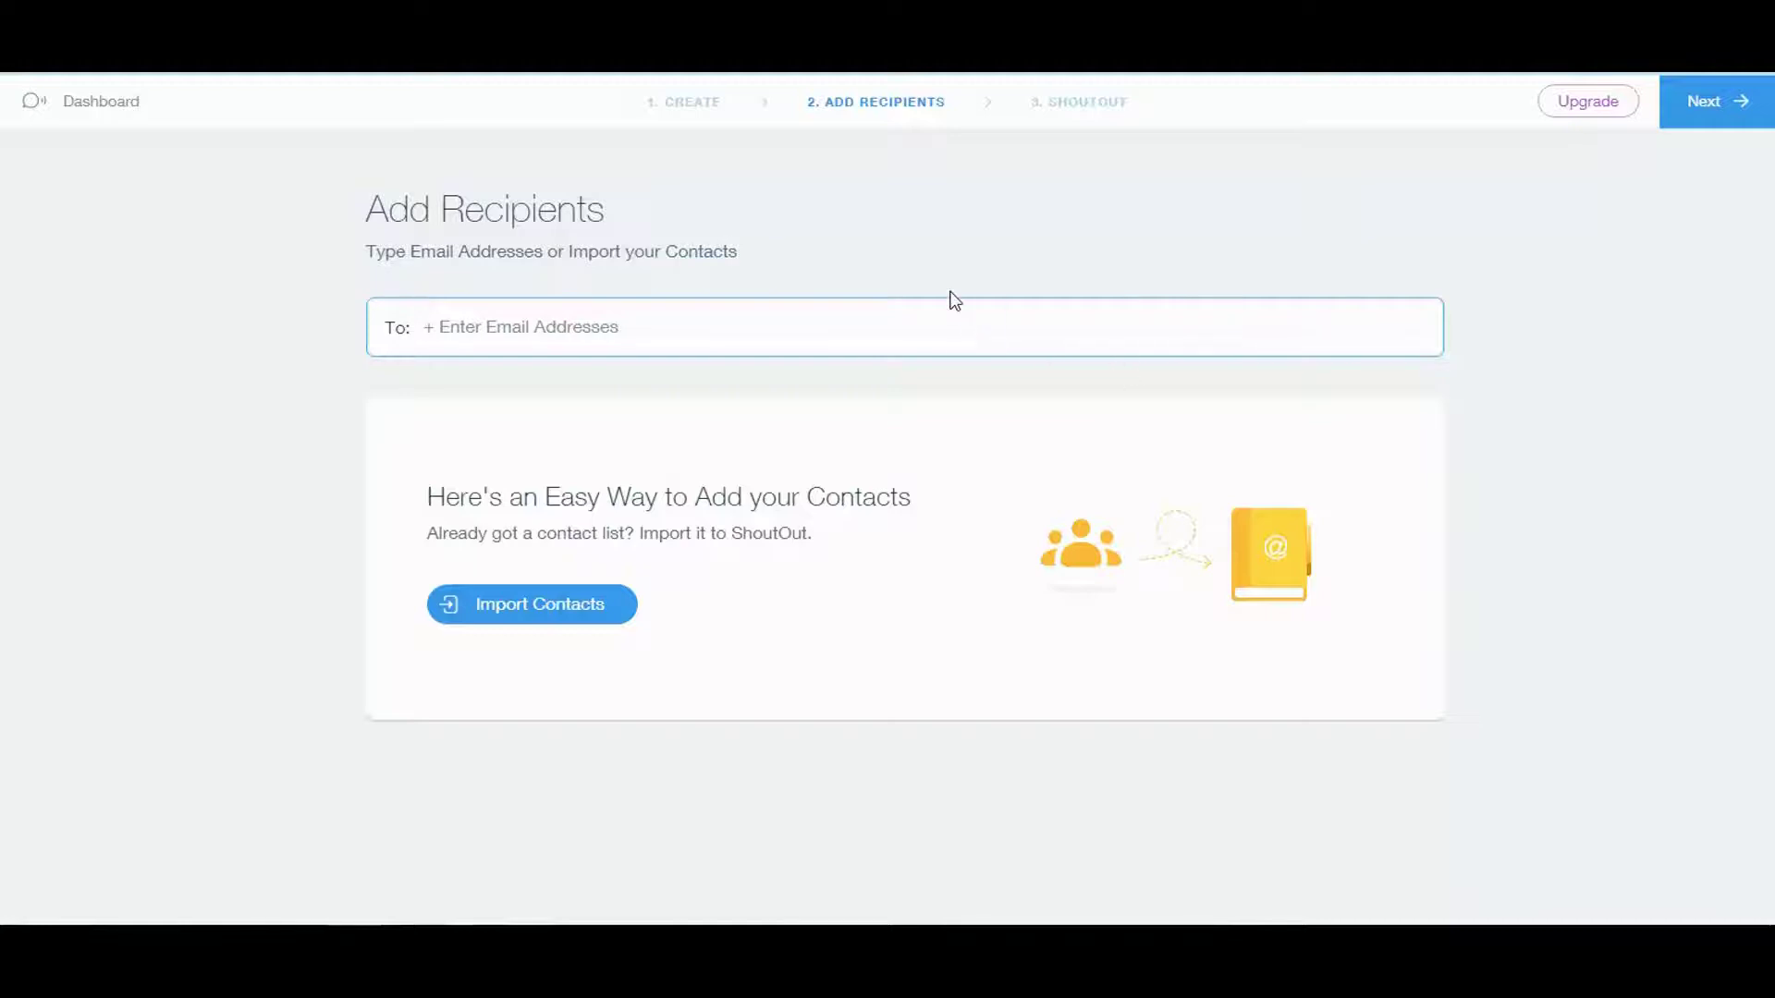
click(1729, 113)
mouse_move(1729, 113)
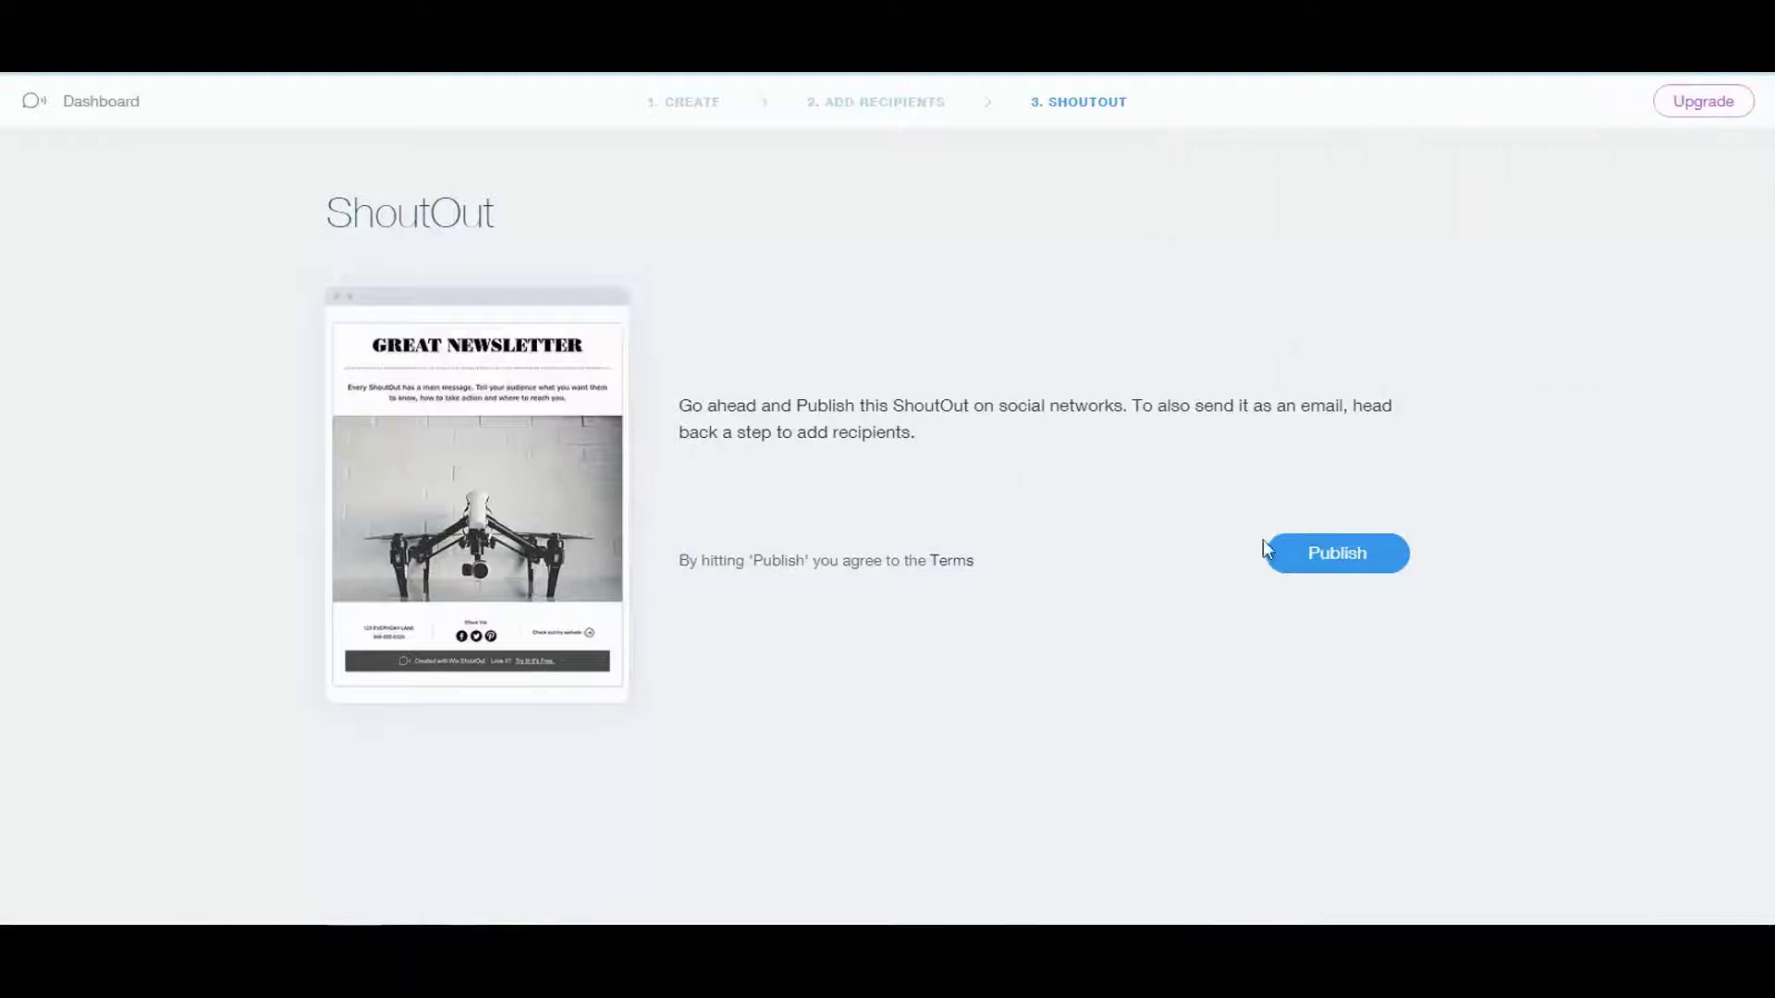
click(1340, 555)
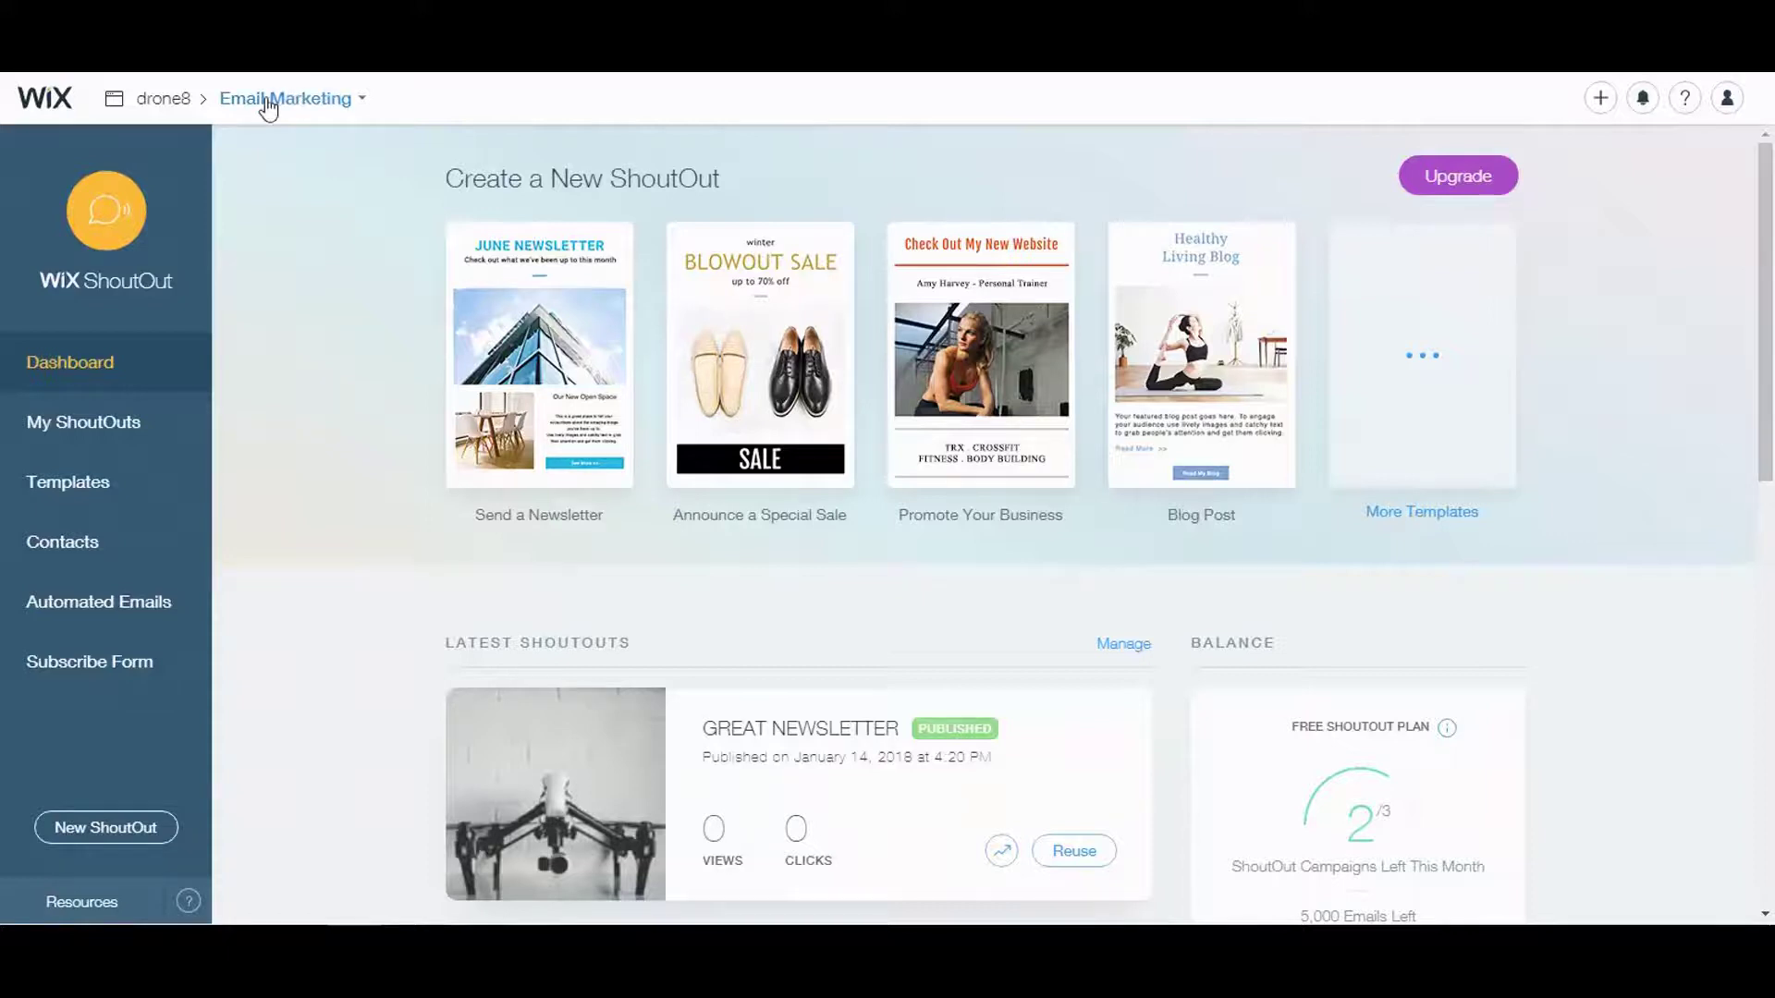
Return to the drone8 site's dashboard and open its live website from the site list
click(115, 103)
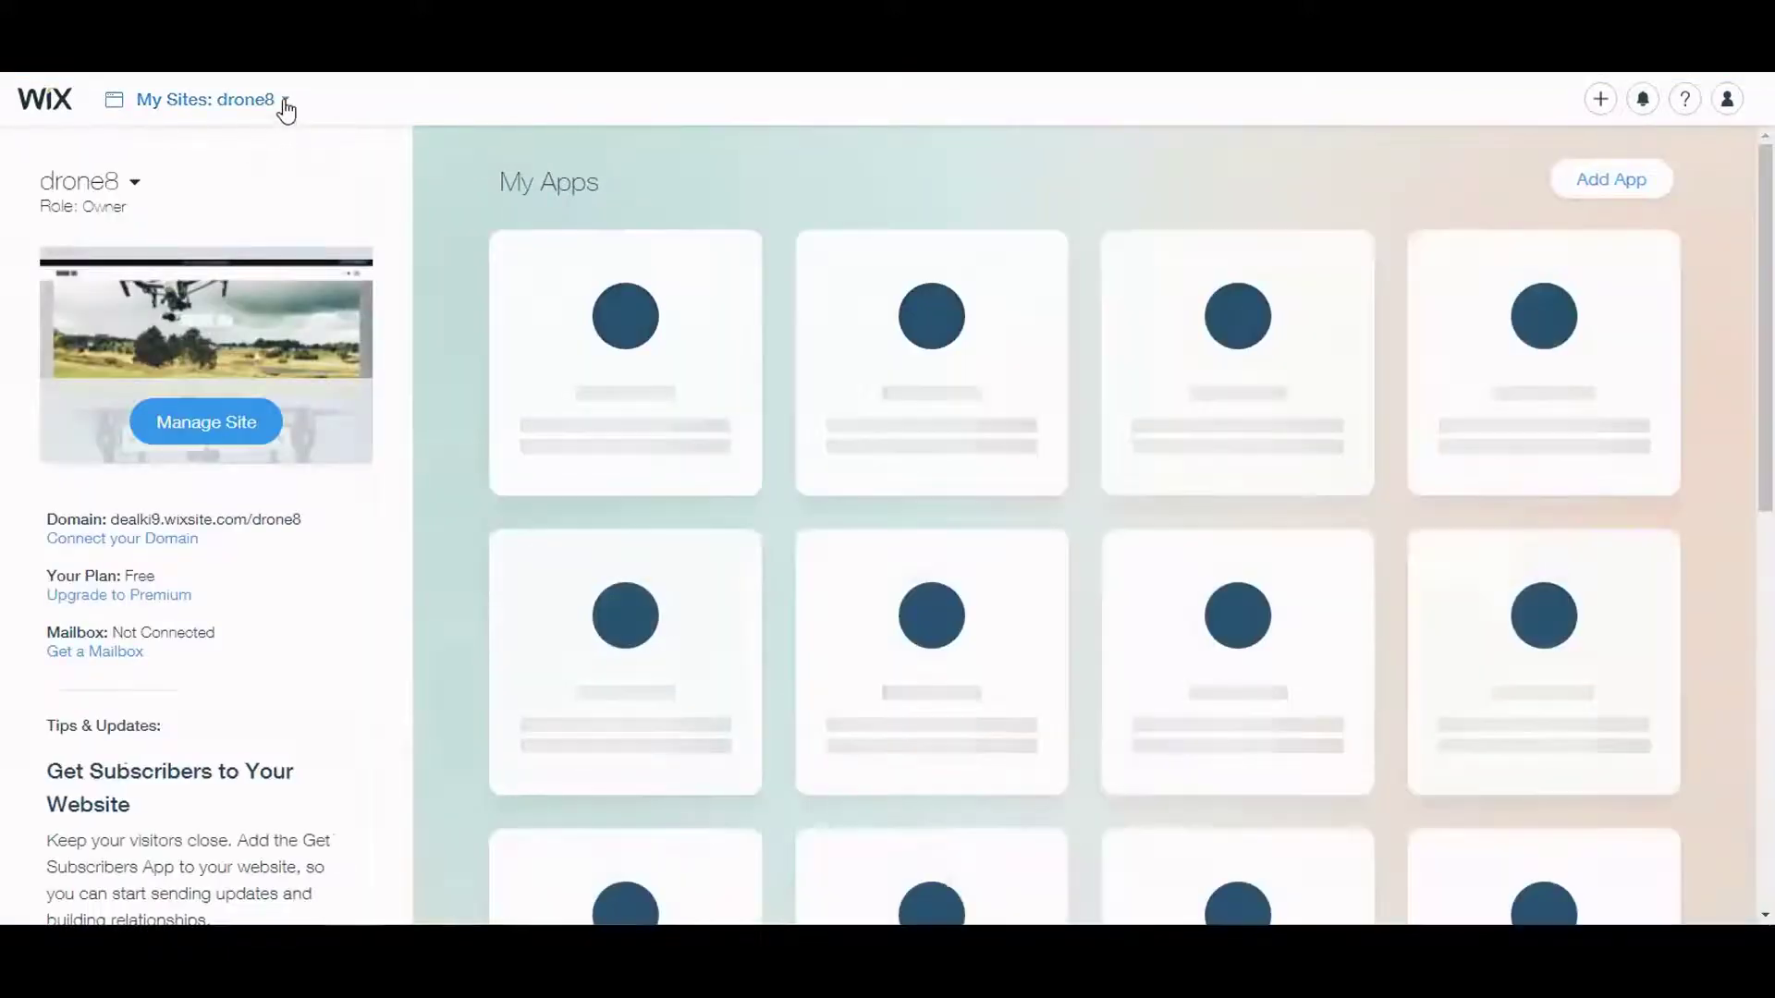
click(285, 108)
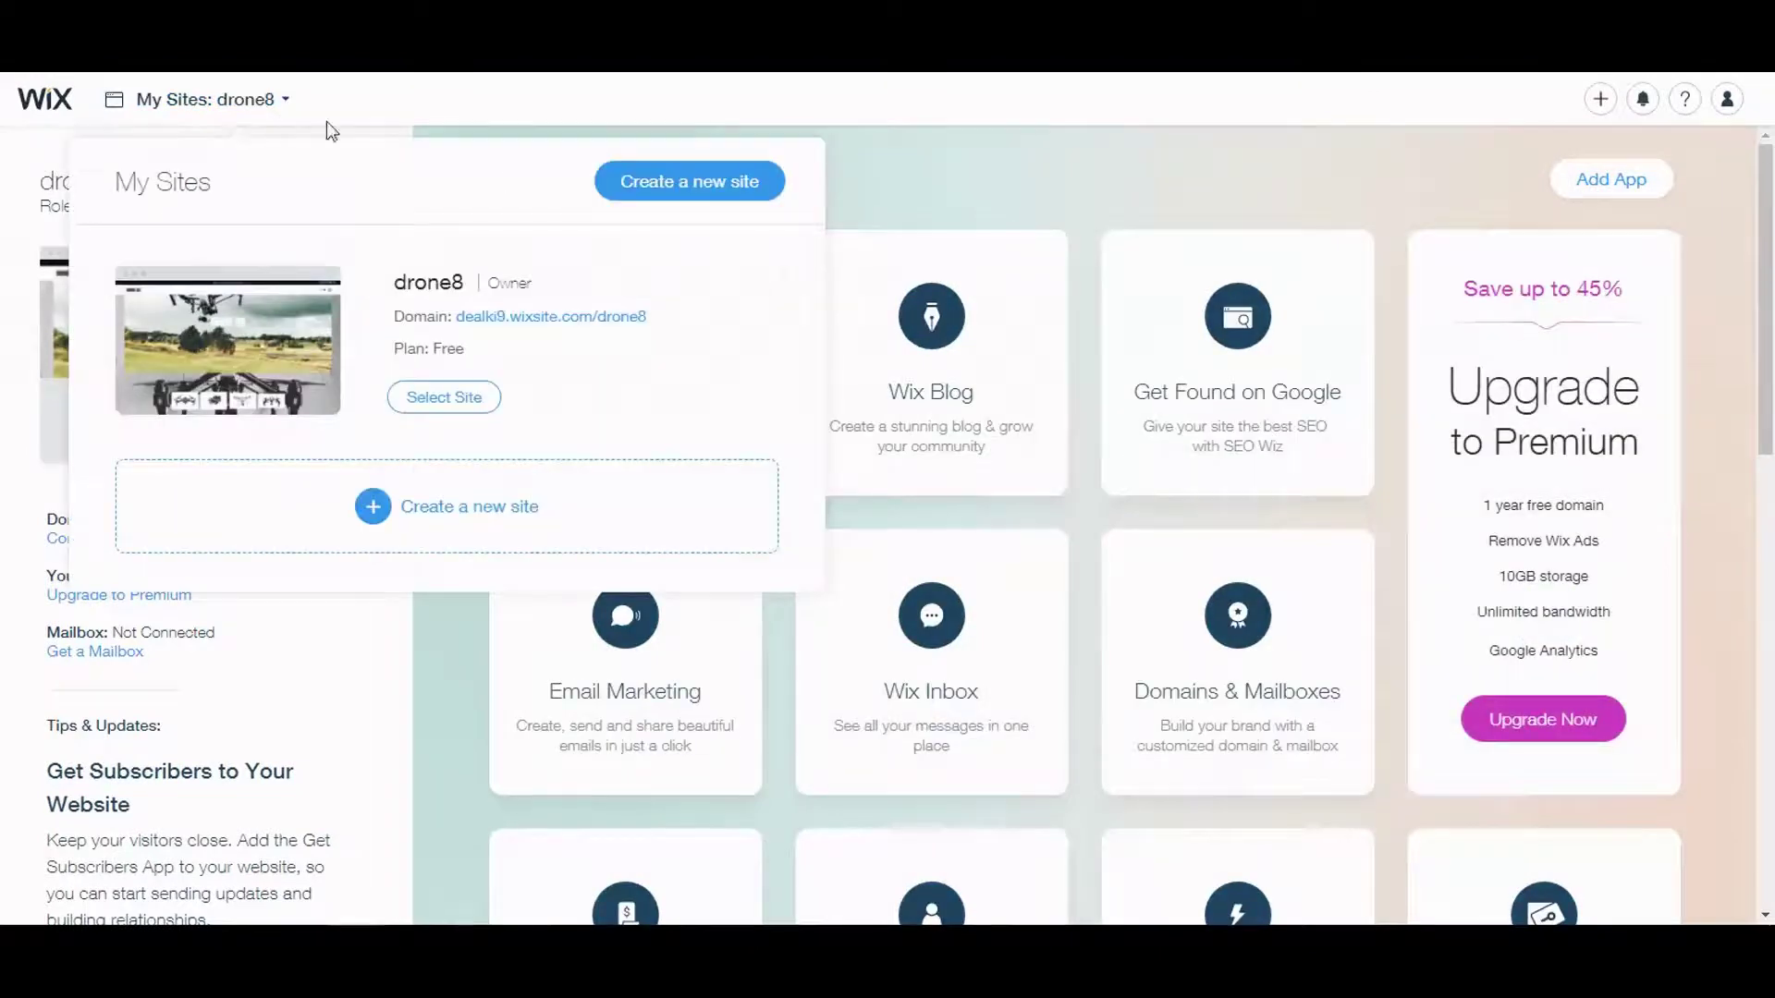
click(548, 319)
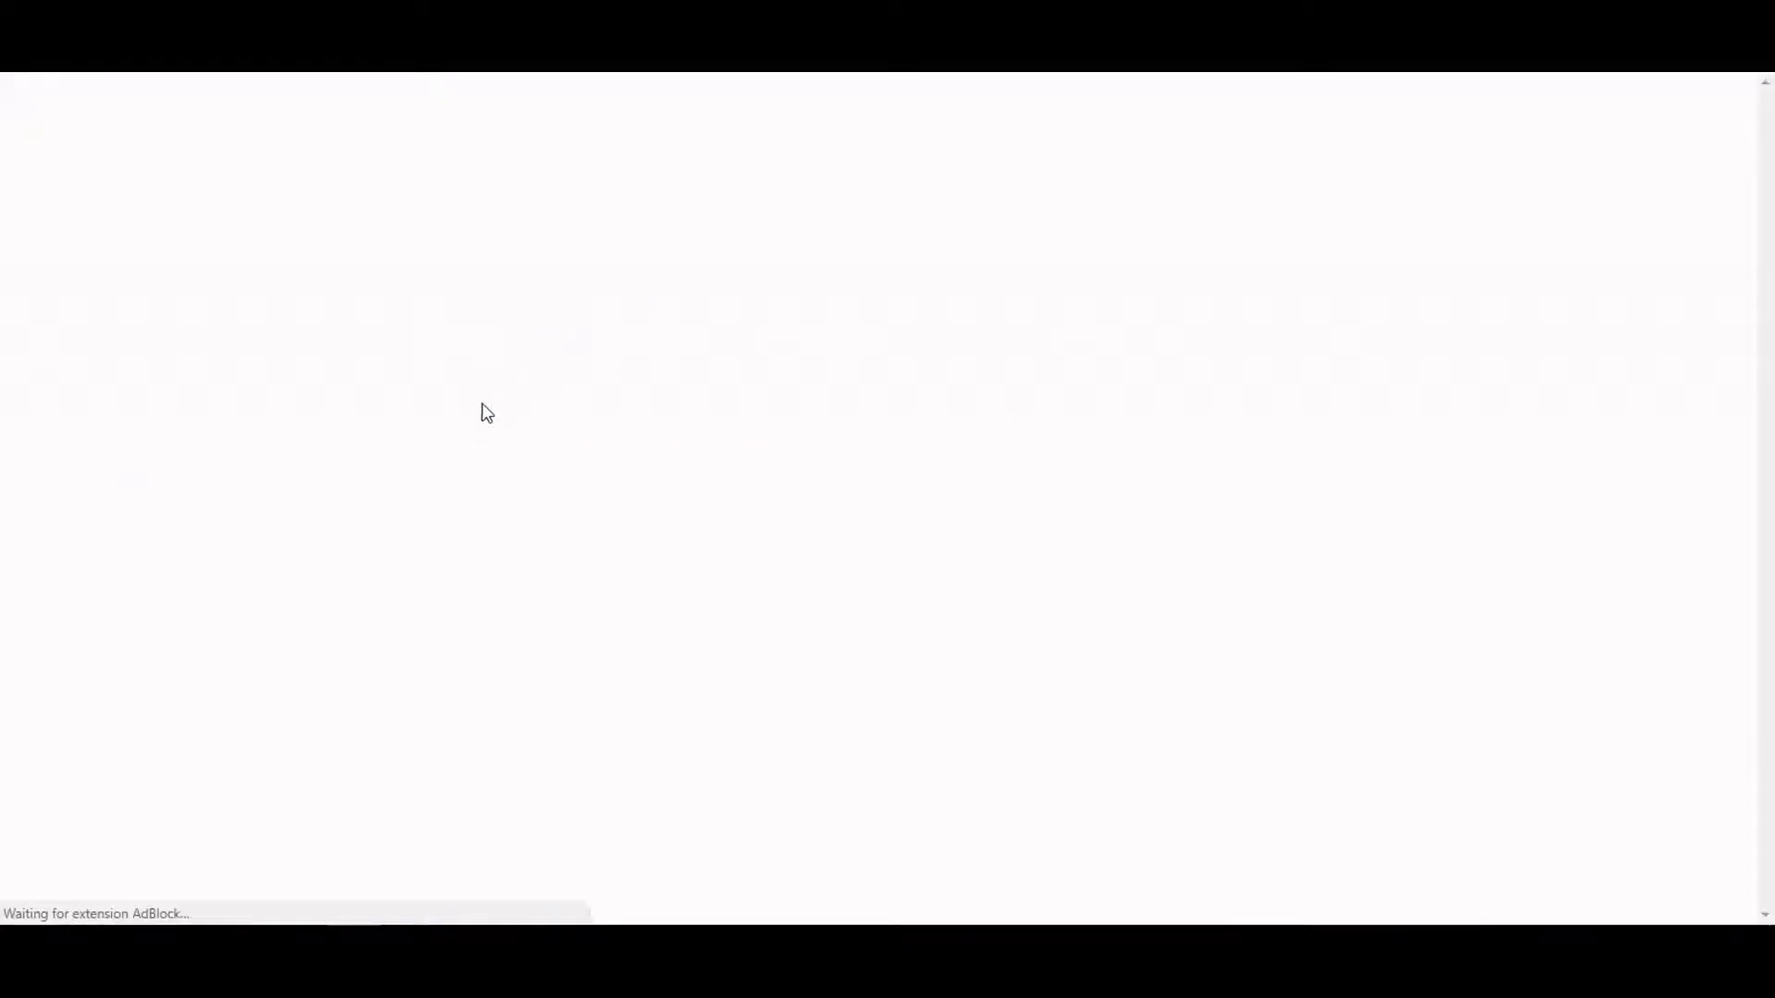
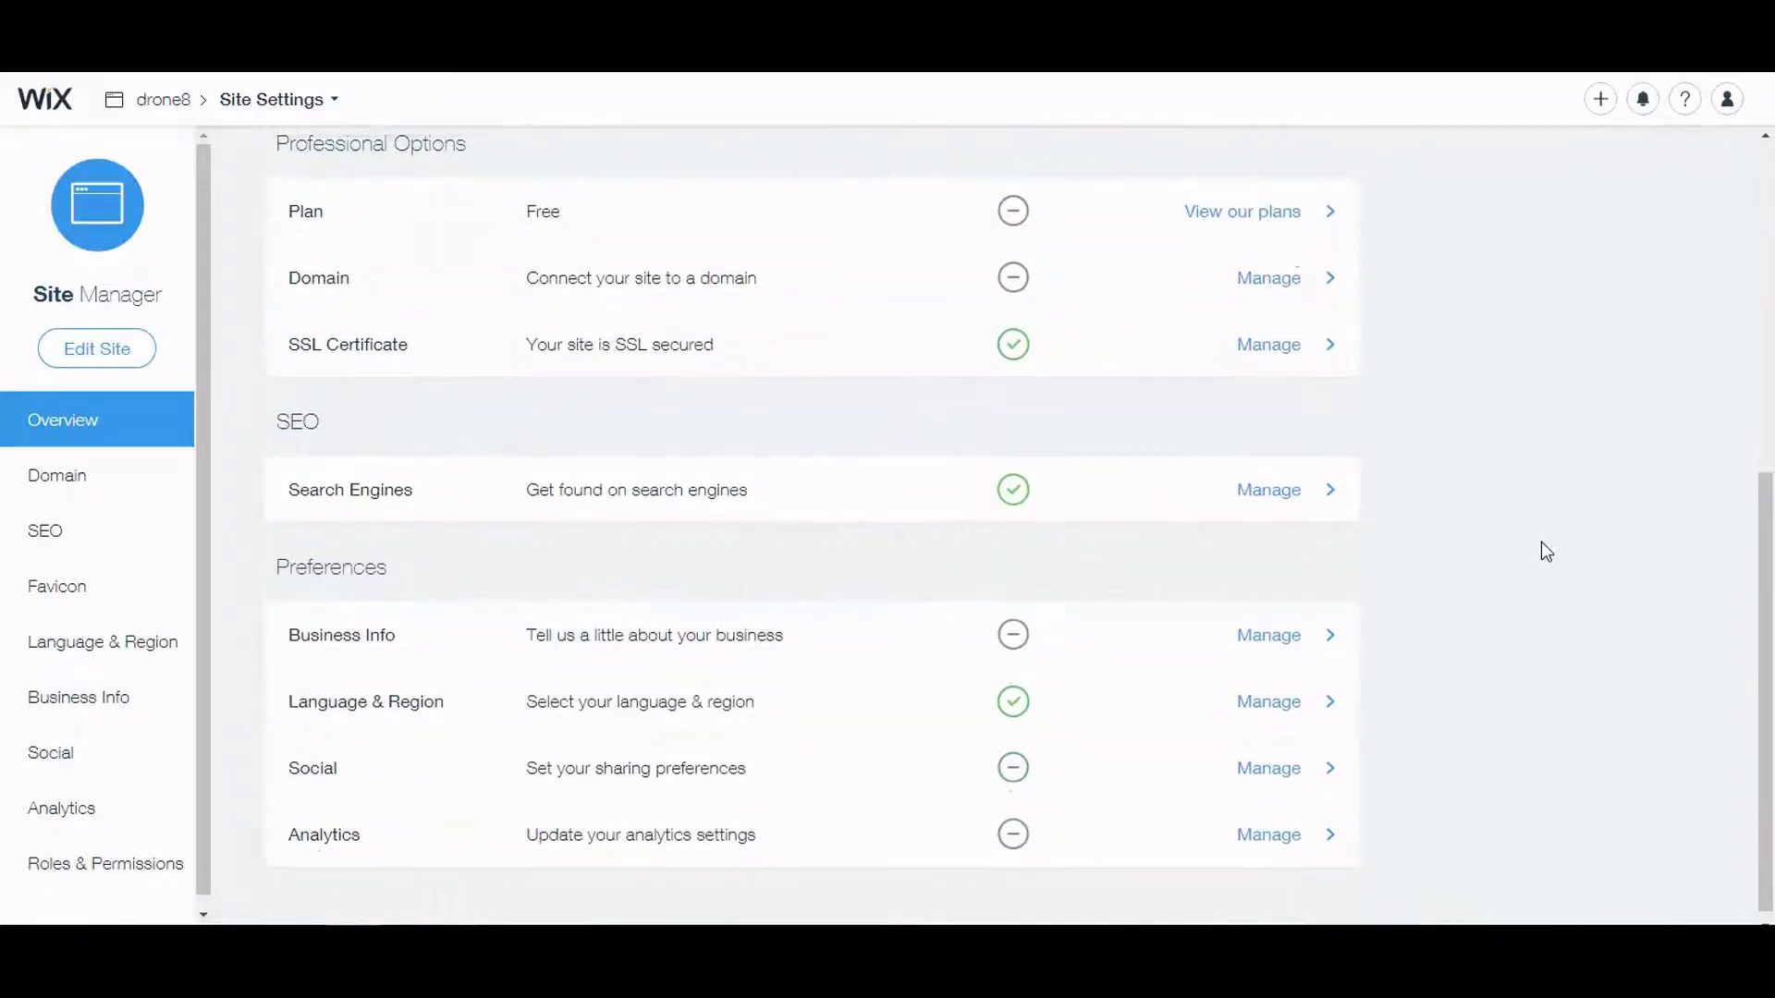
Open the drone8 site in the website editor and look over its home page down to the footer
scroll(1545, 541, up, 8)
click(492, 179)
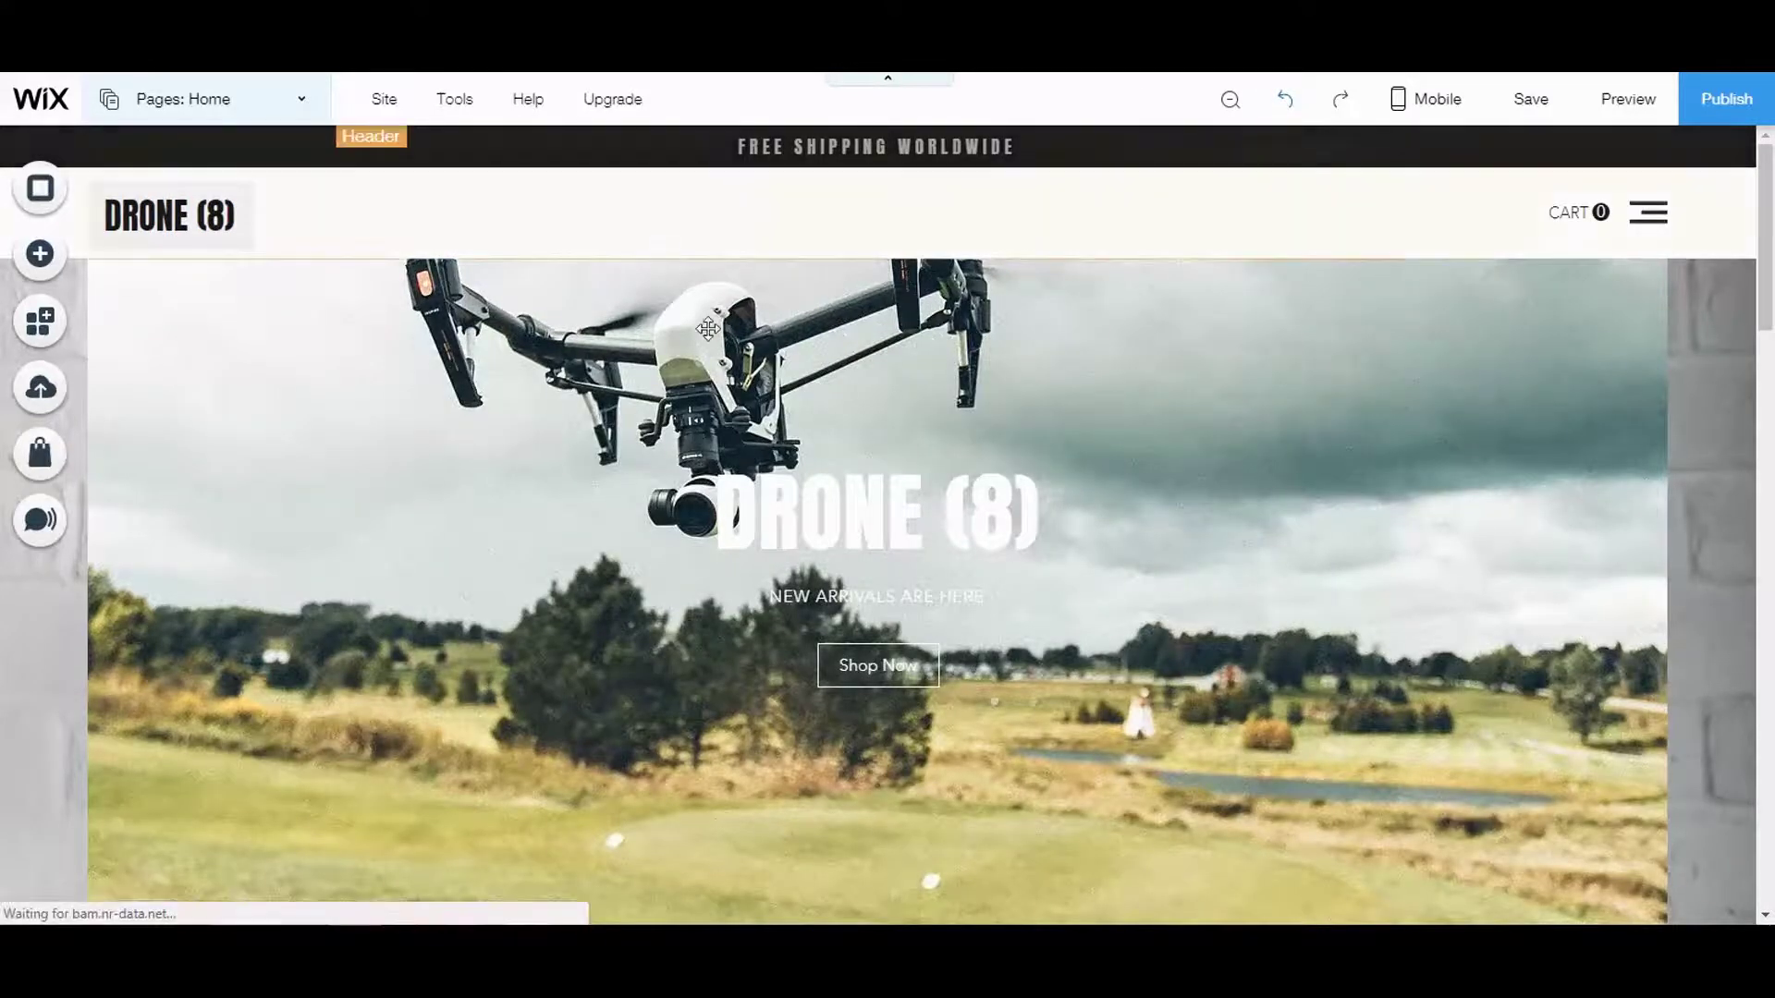
scroll(330, 519, down, 3)
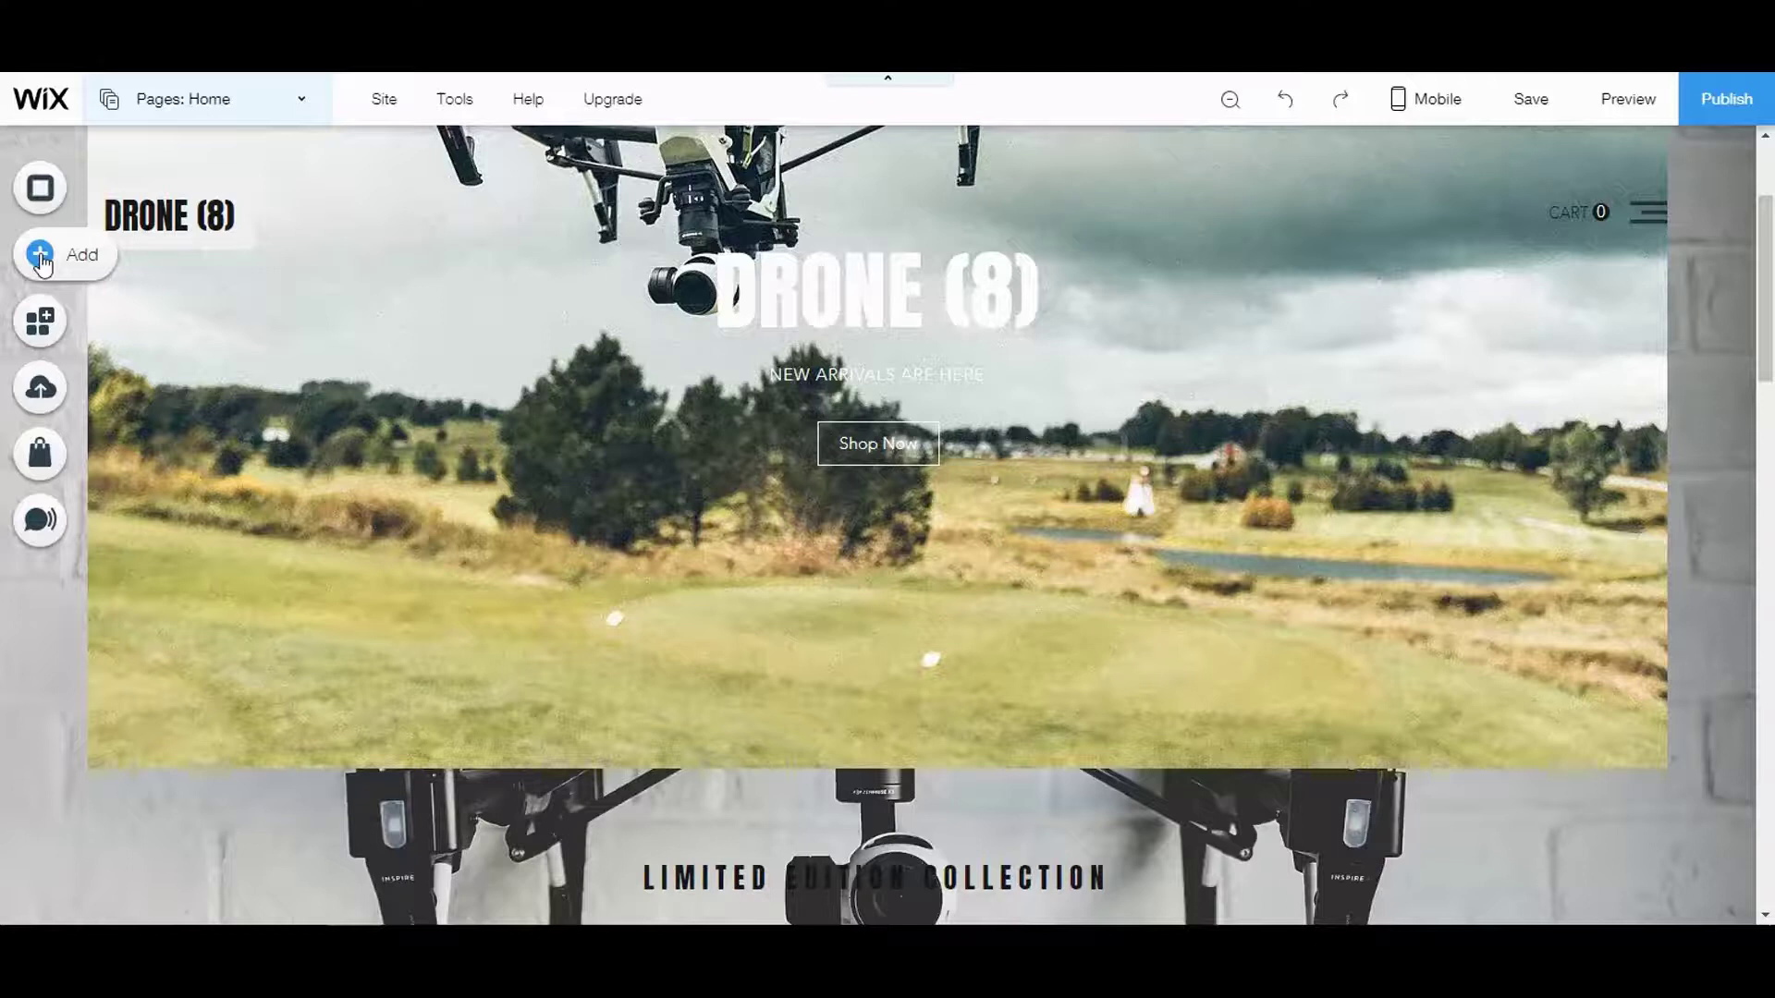
drag(1767, 275, 1768, 809)
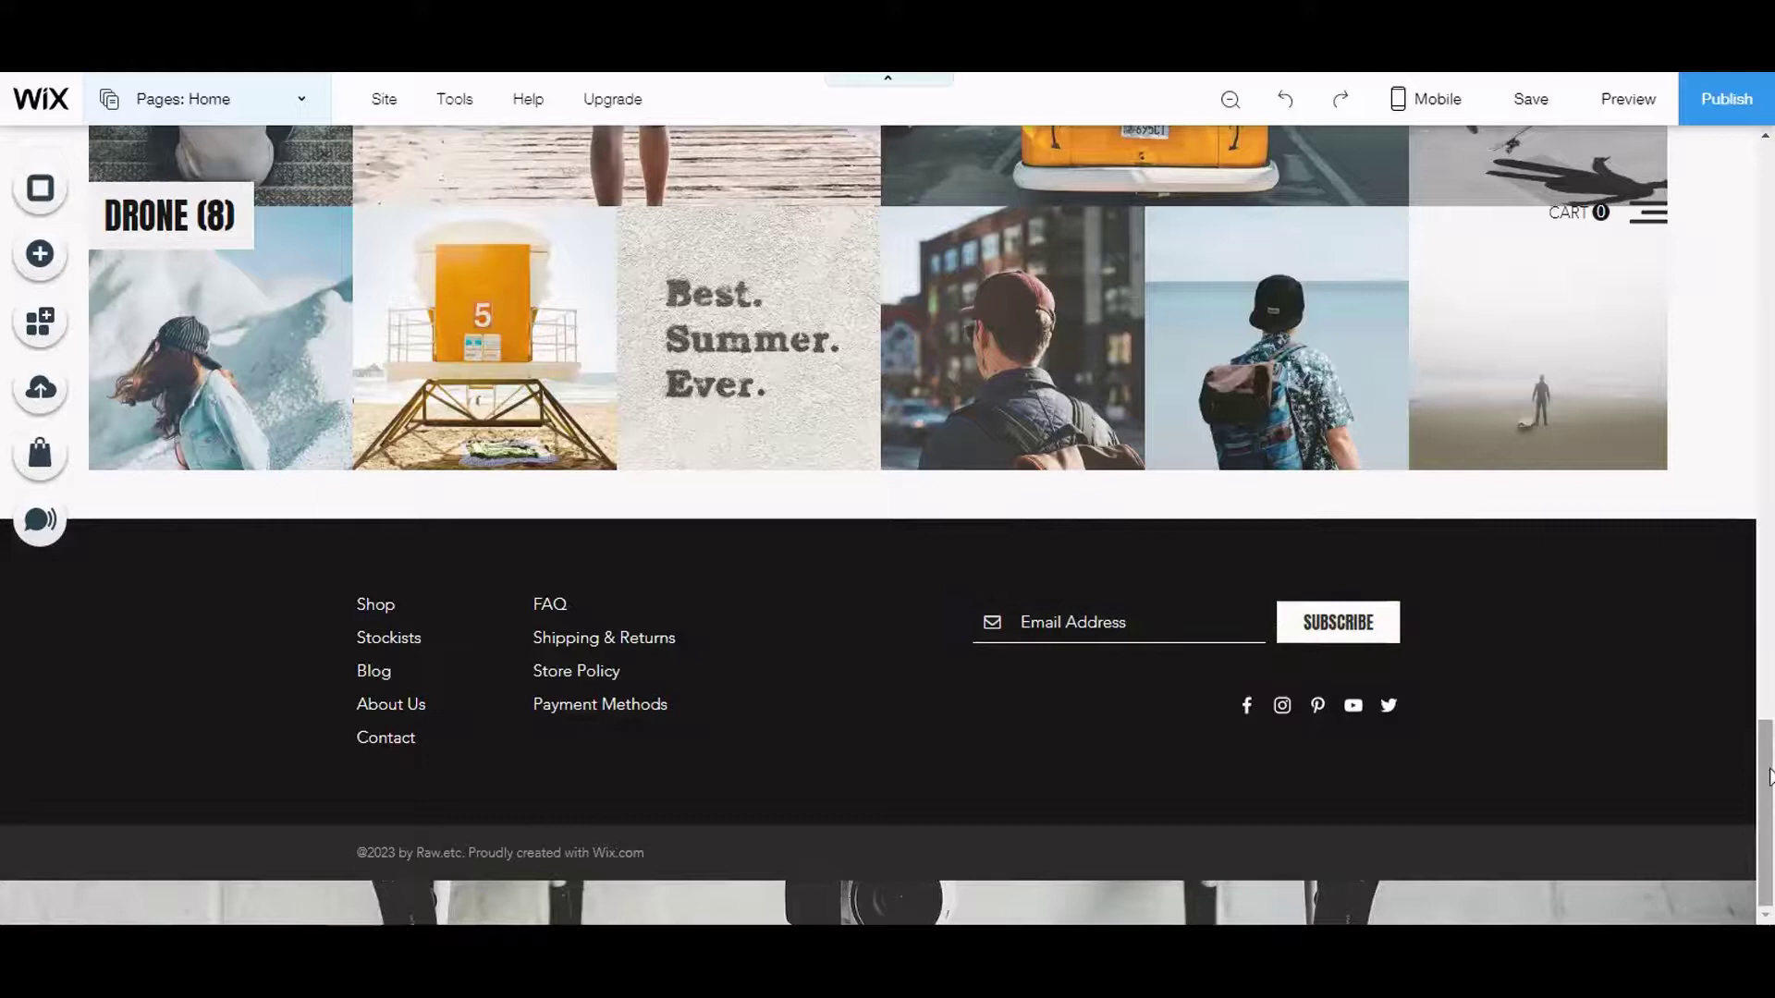
drag(1767, 784, 1768, 194)
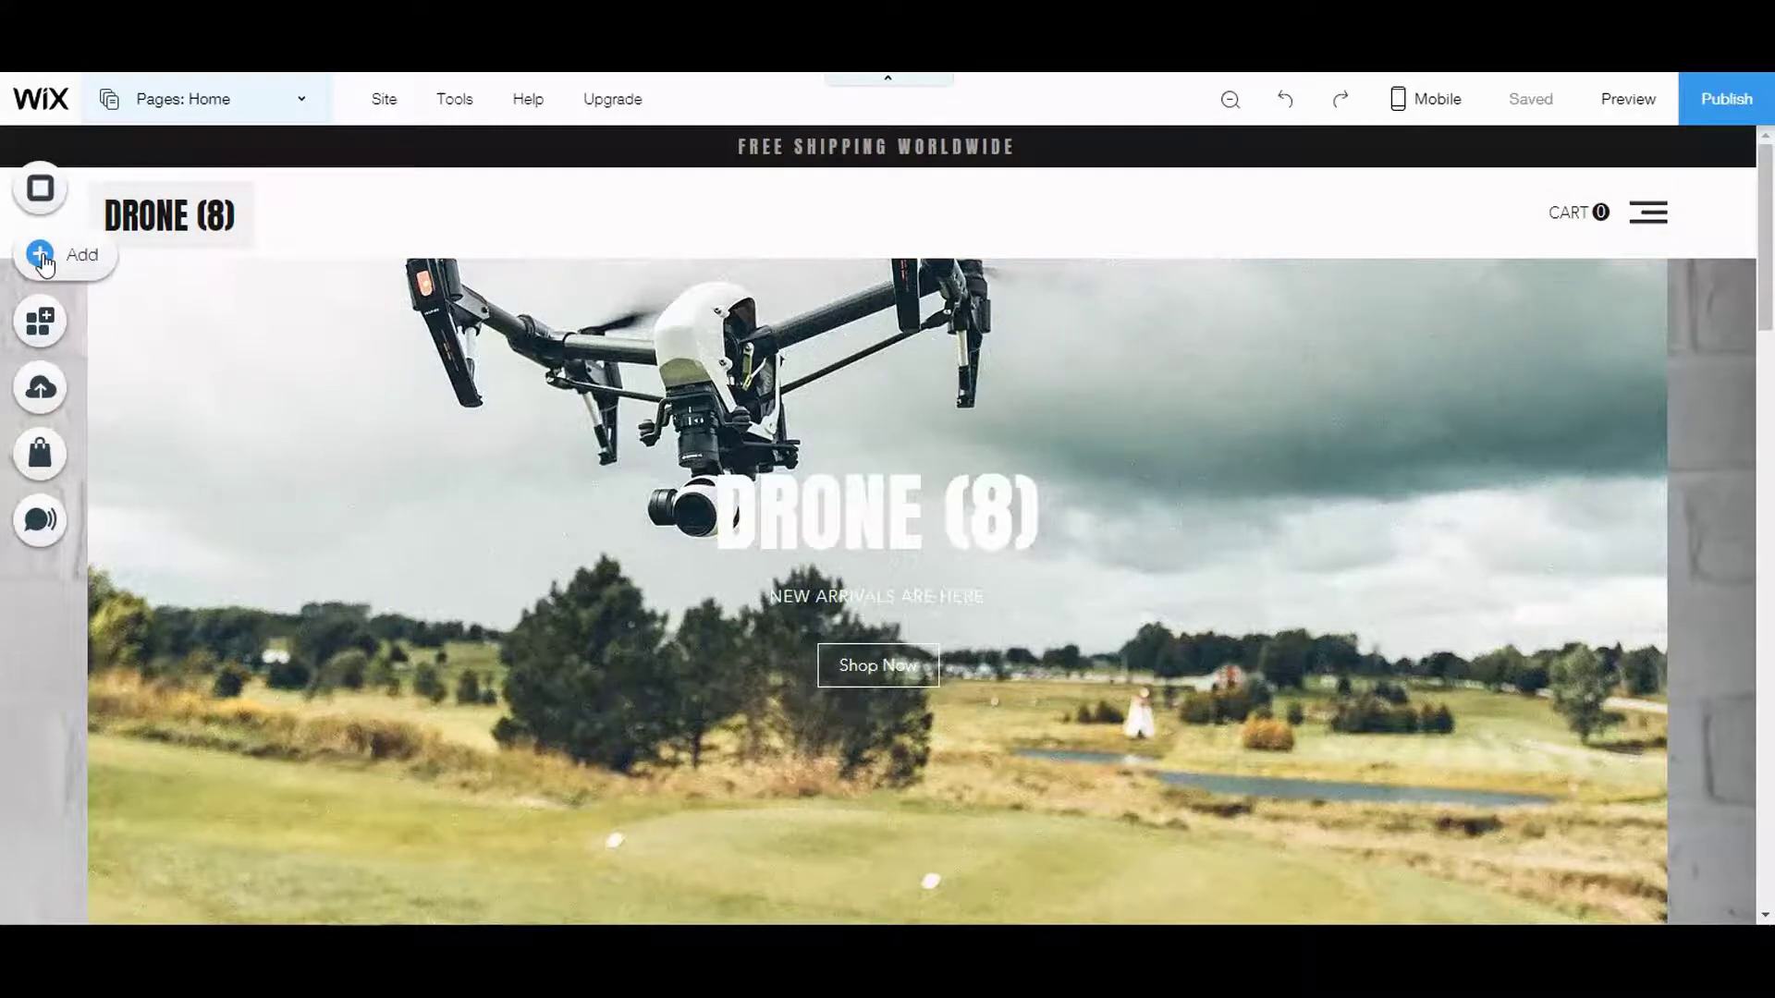
Browse the Welcome and Subscribe lightbox templates and add the Subscribe (Sidebar) lightbox to the site
click(41, 257)
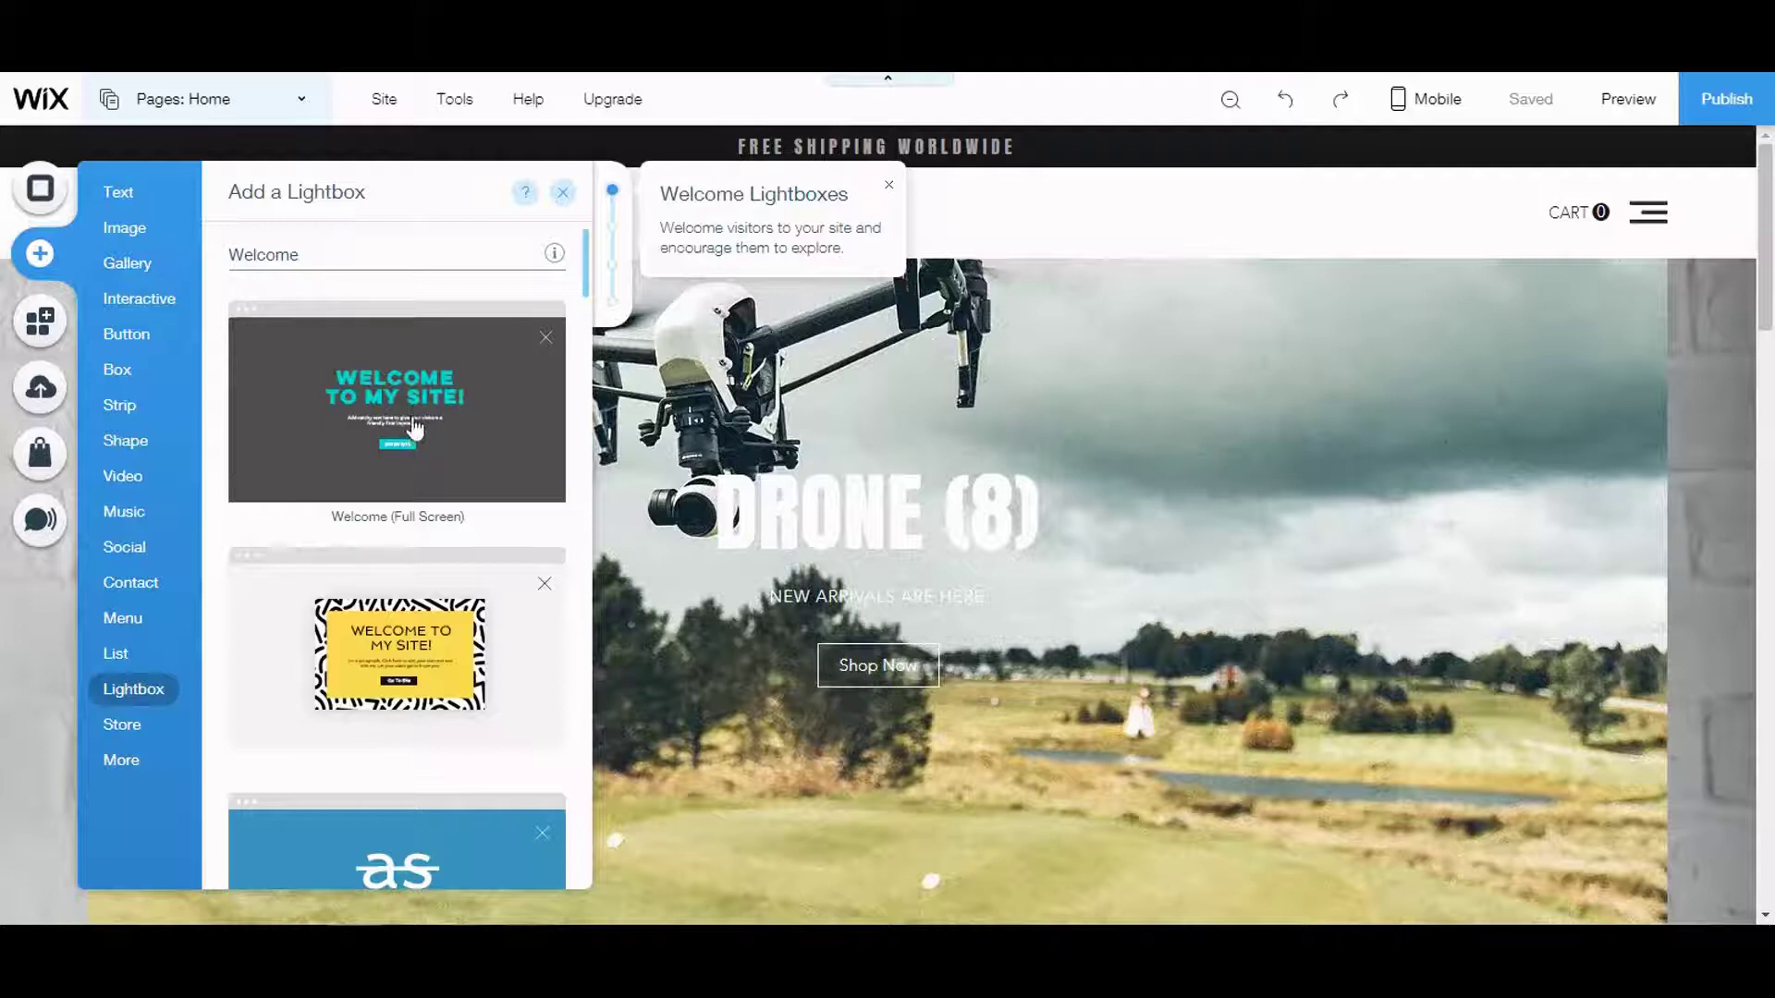
scroll(414, 428, down, 6)
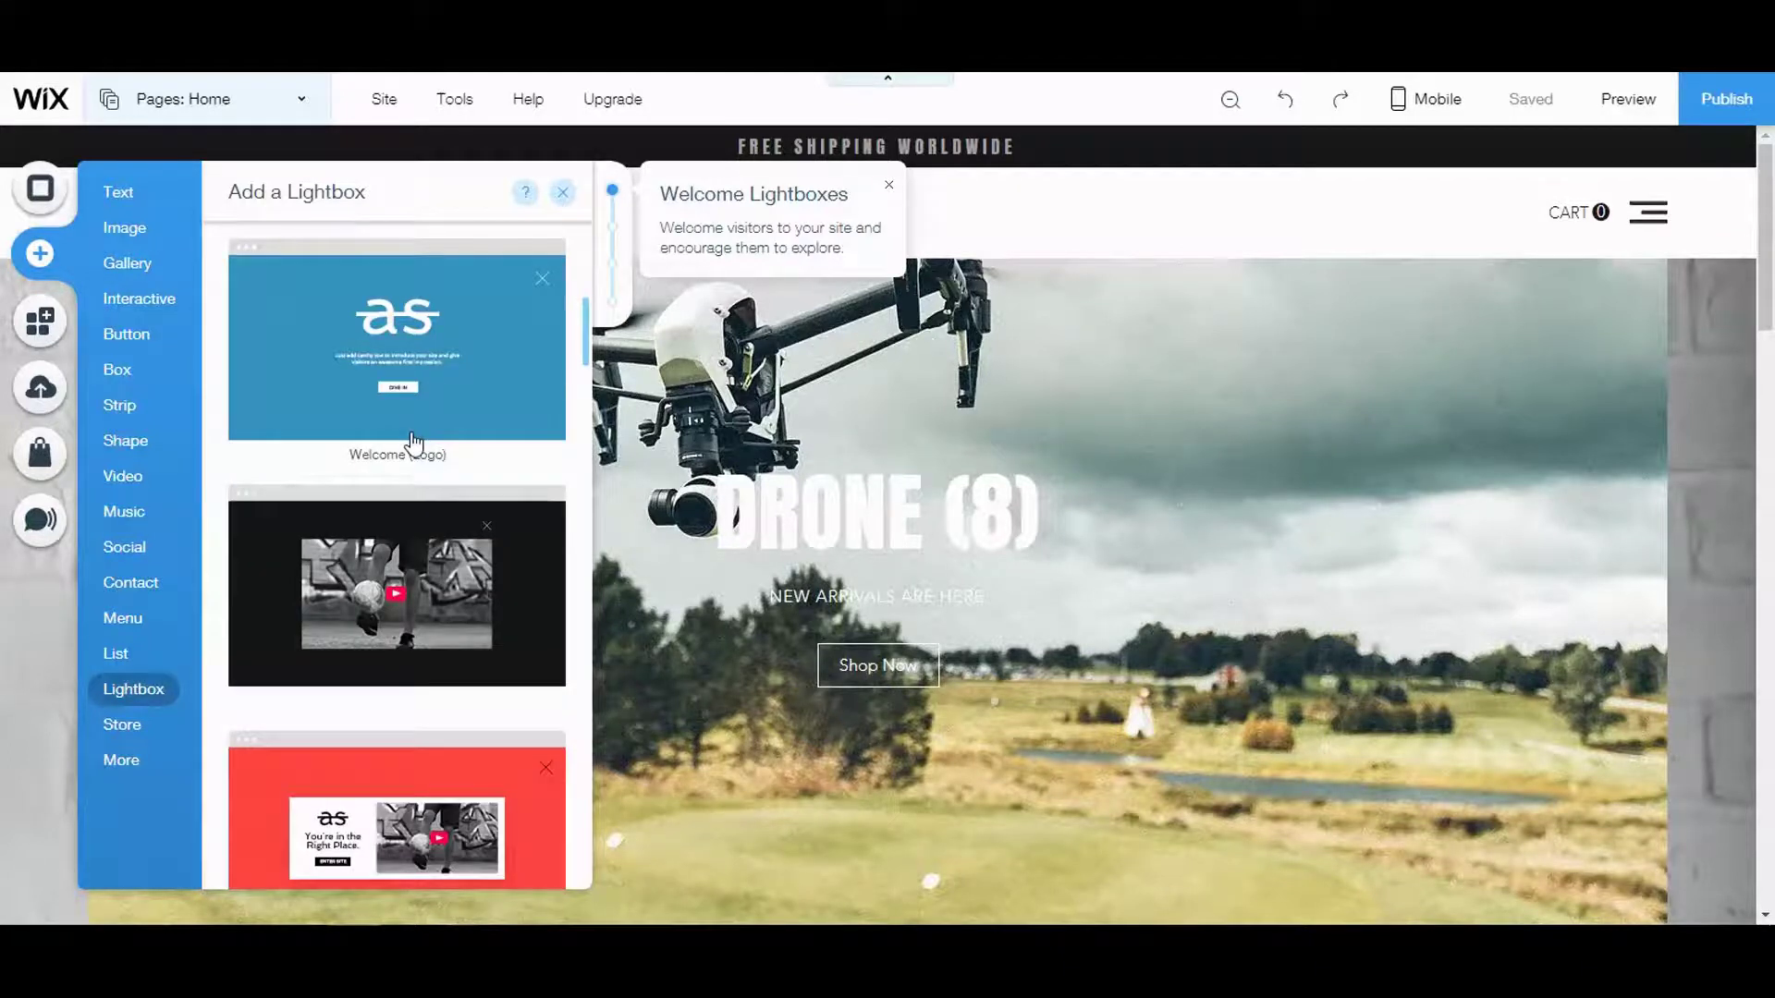
scroll(414, 442, down, 5)
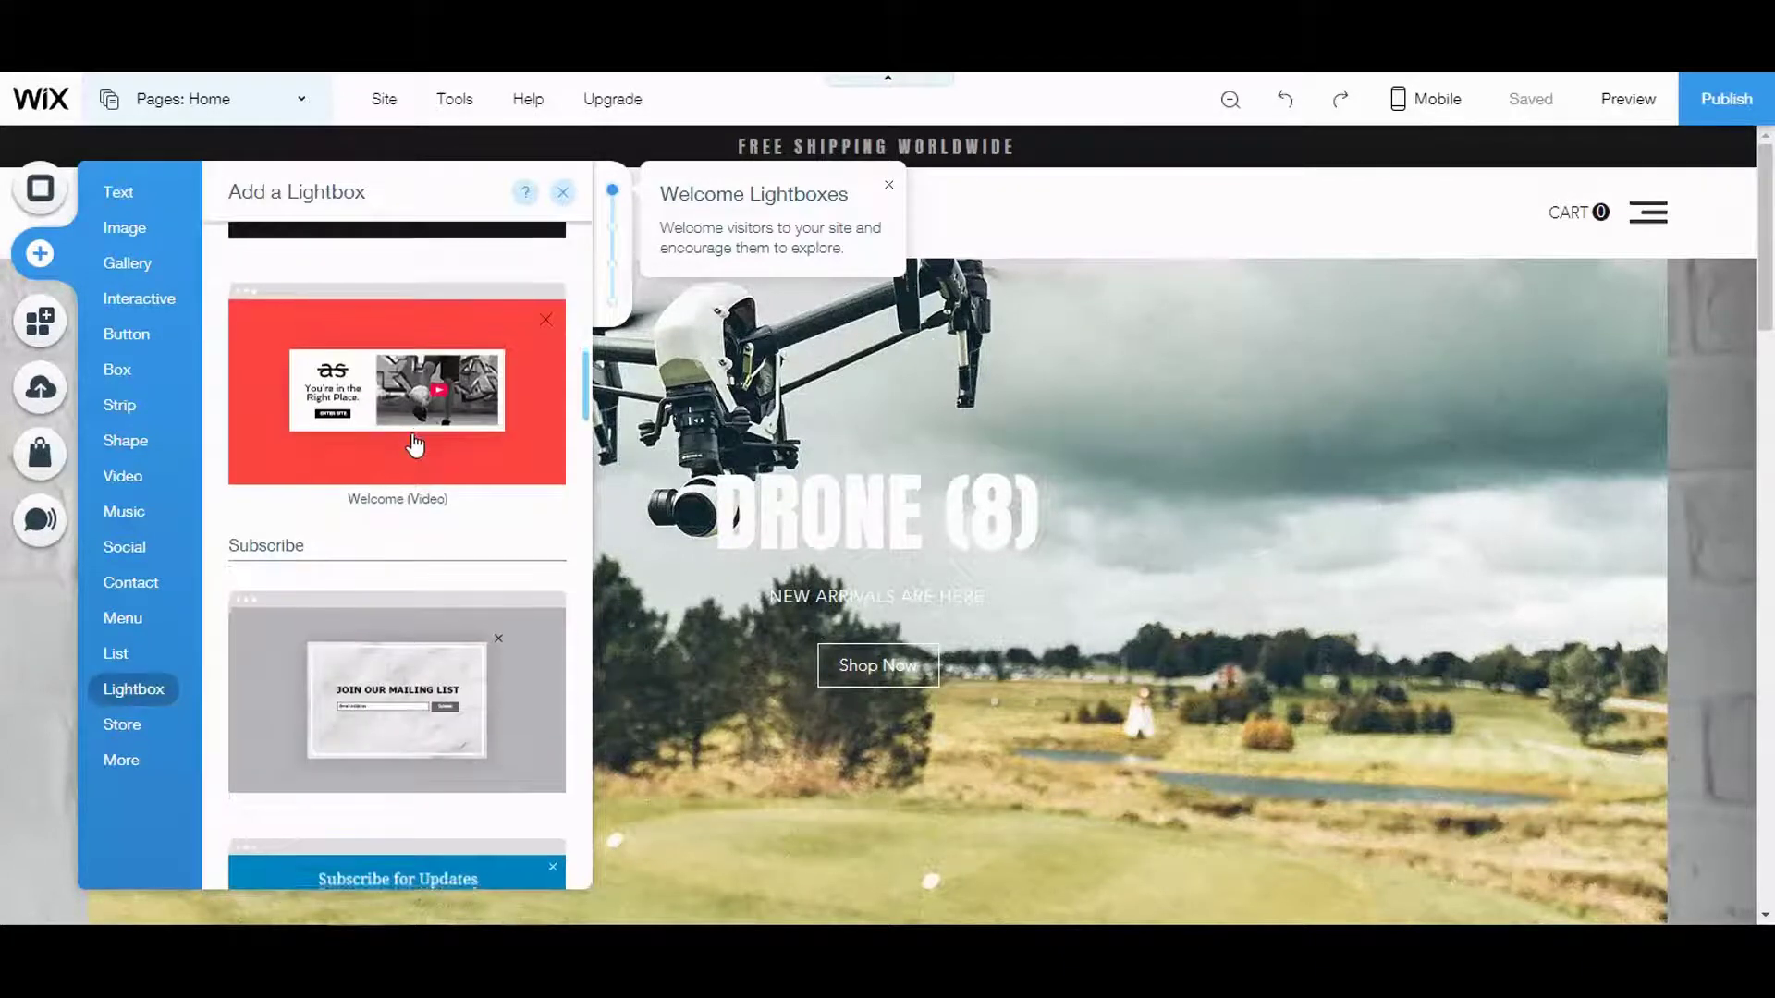
scroll(416, 447, down, 4)
scroll(424, 436, up, 4)
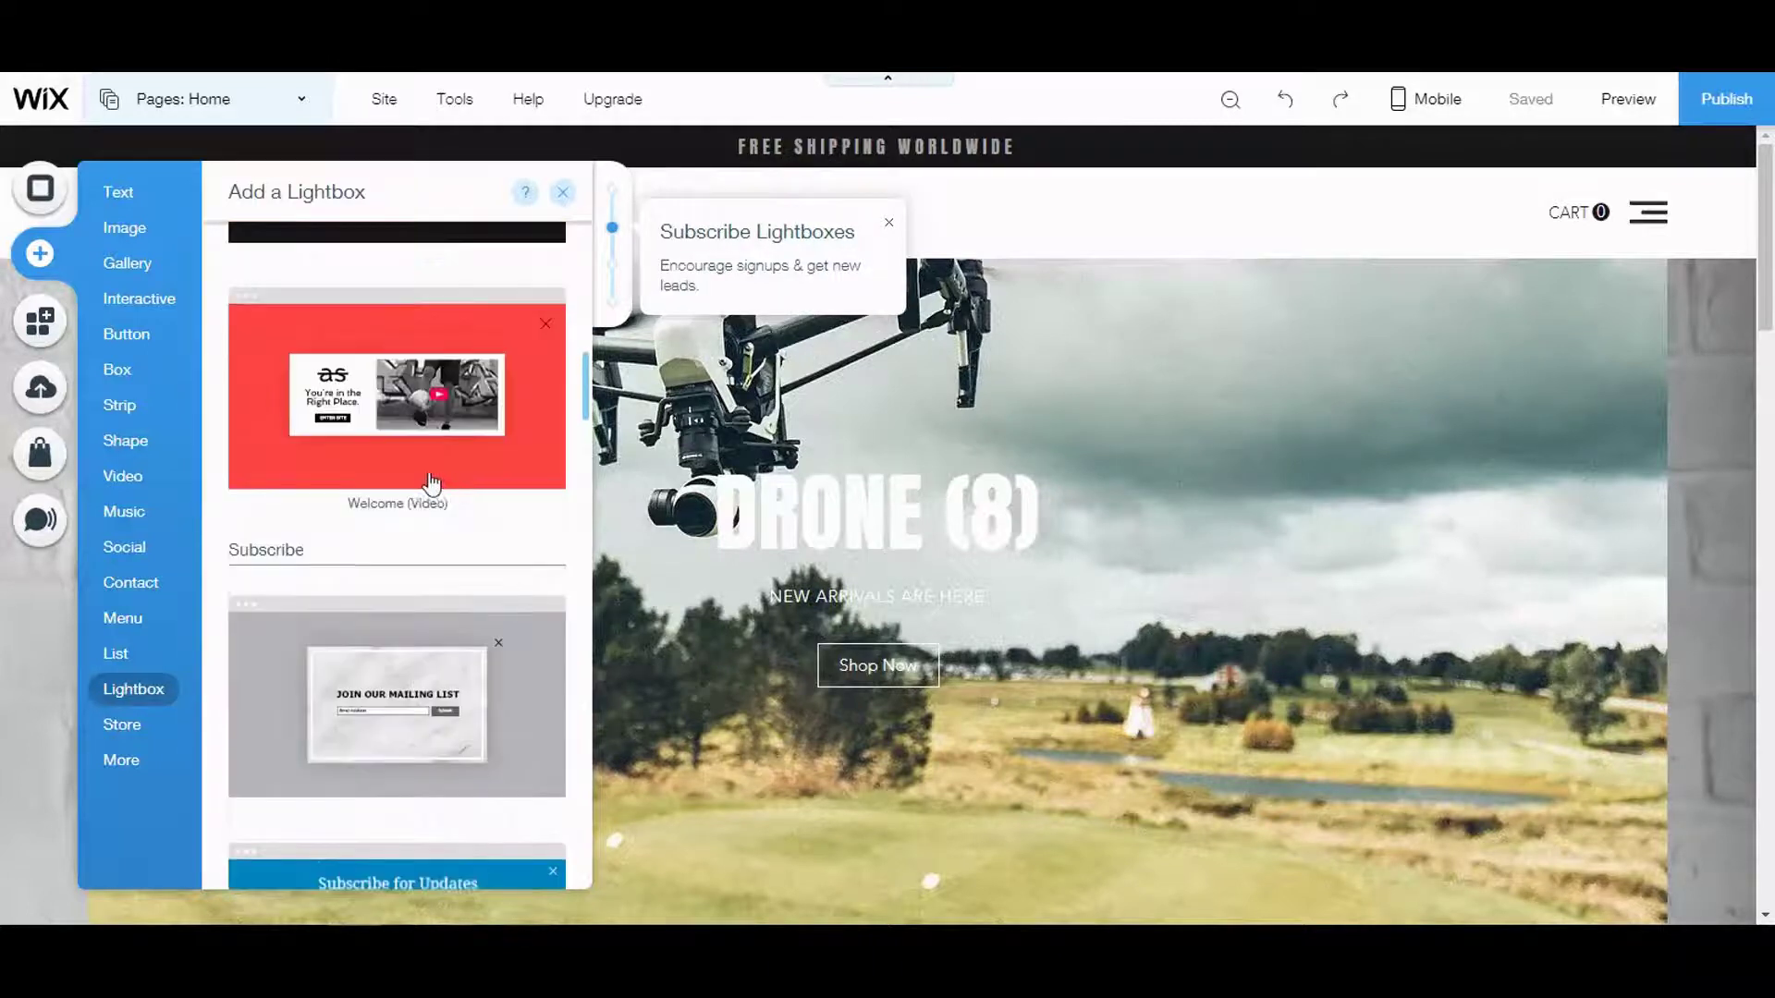
scroll(435, 483, down, 1)
scroll(443, 487, up, 12)
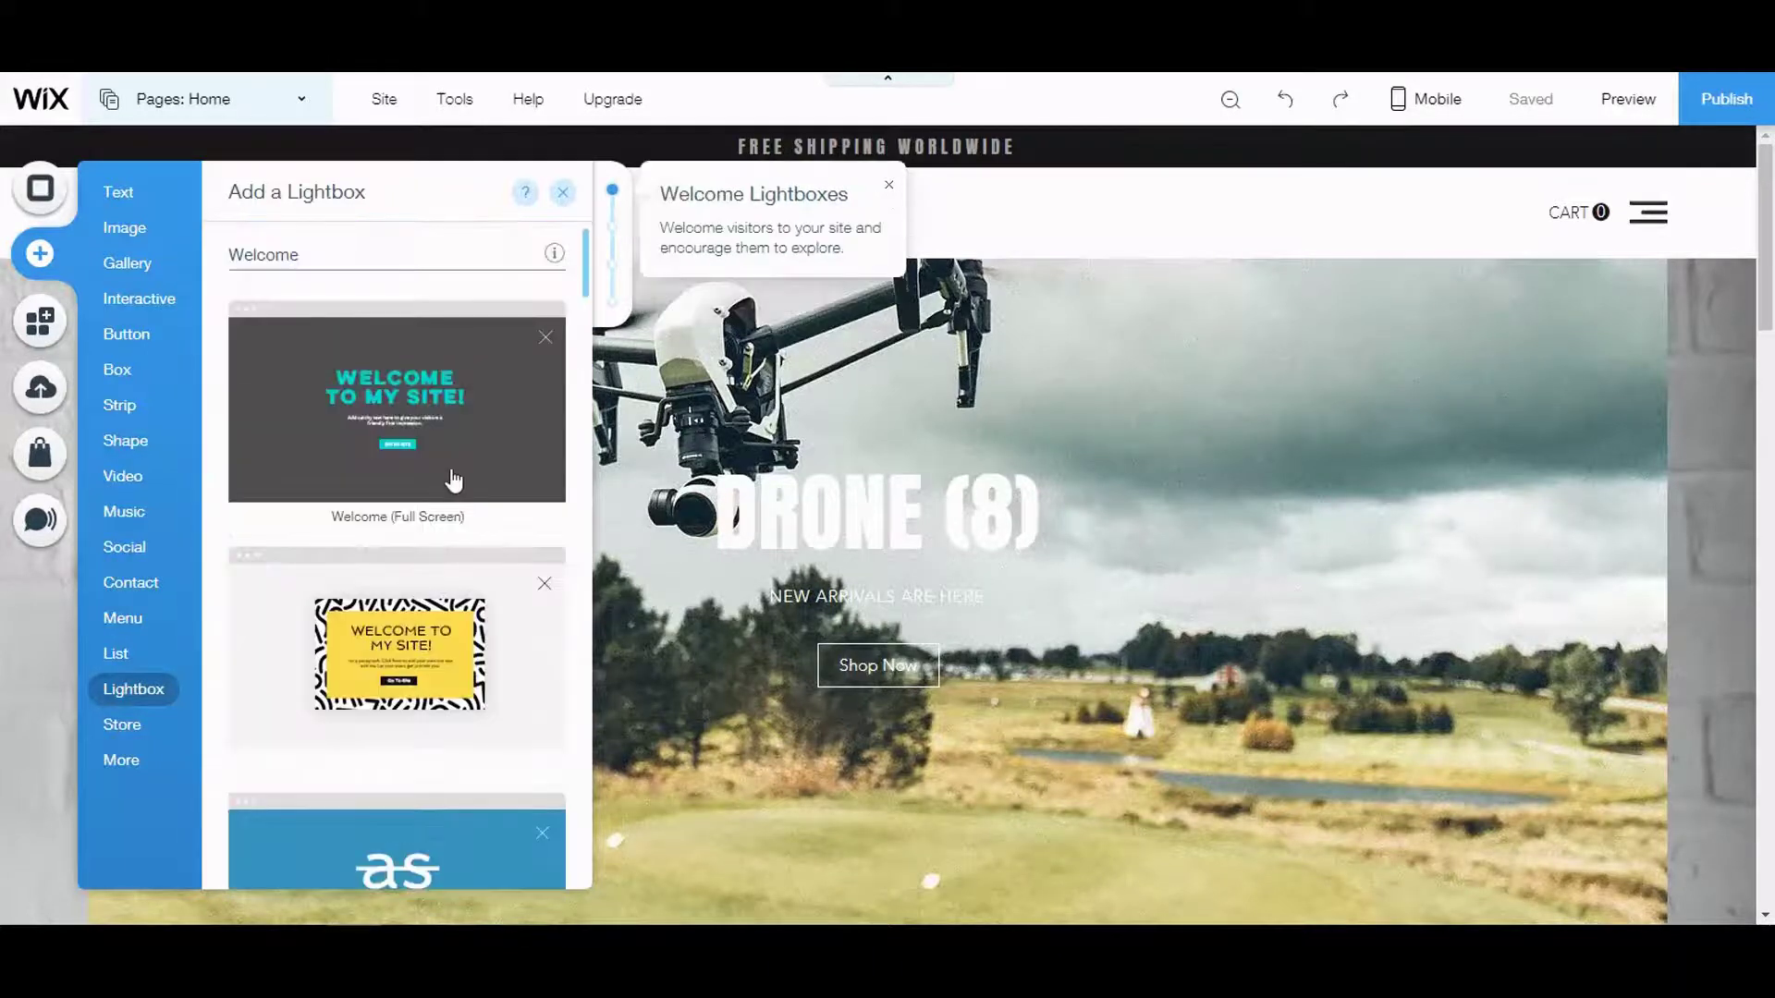
scroll(416, 517, down, 9)
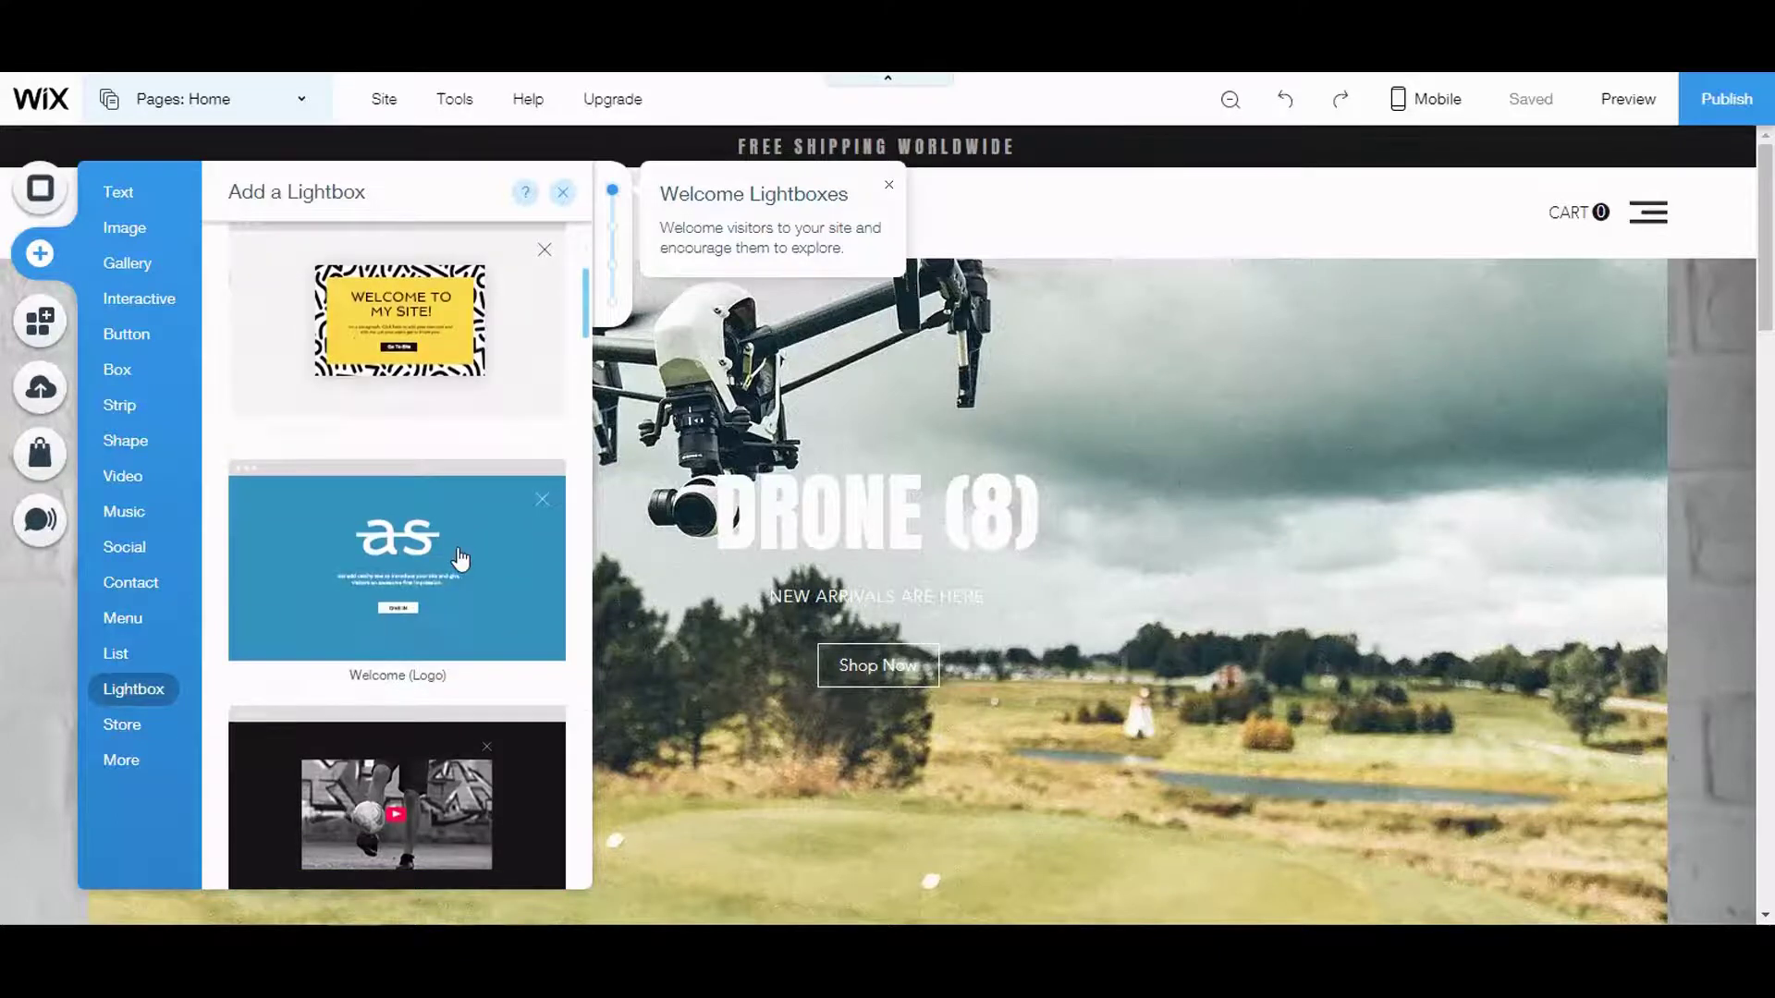
scroll(458, 553, down, 5)
scroll(453, 547, up, 3)
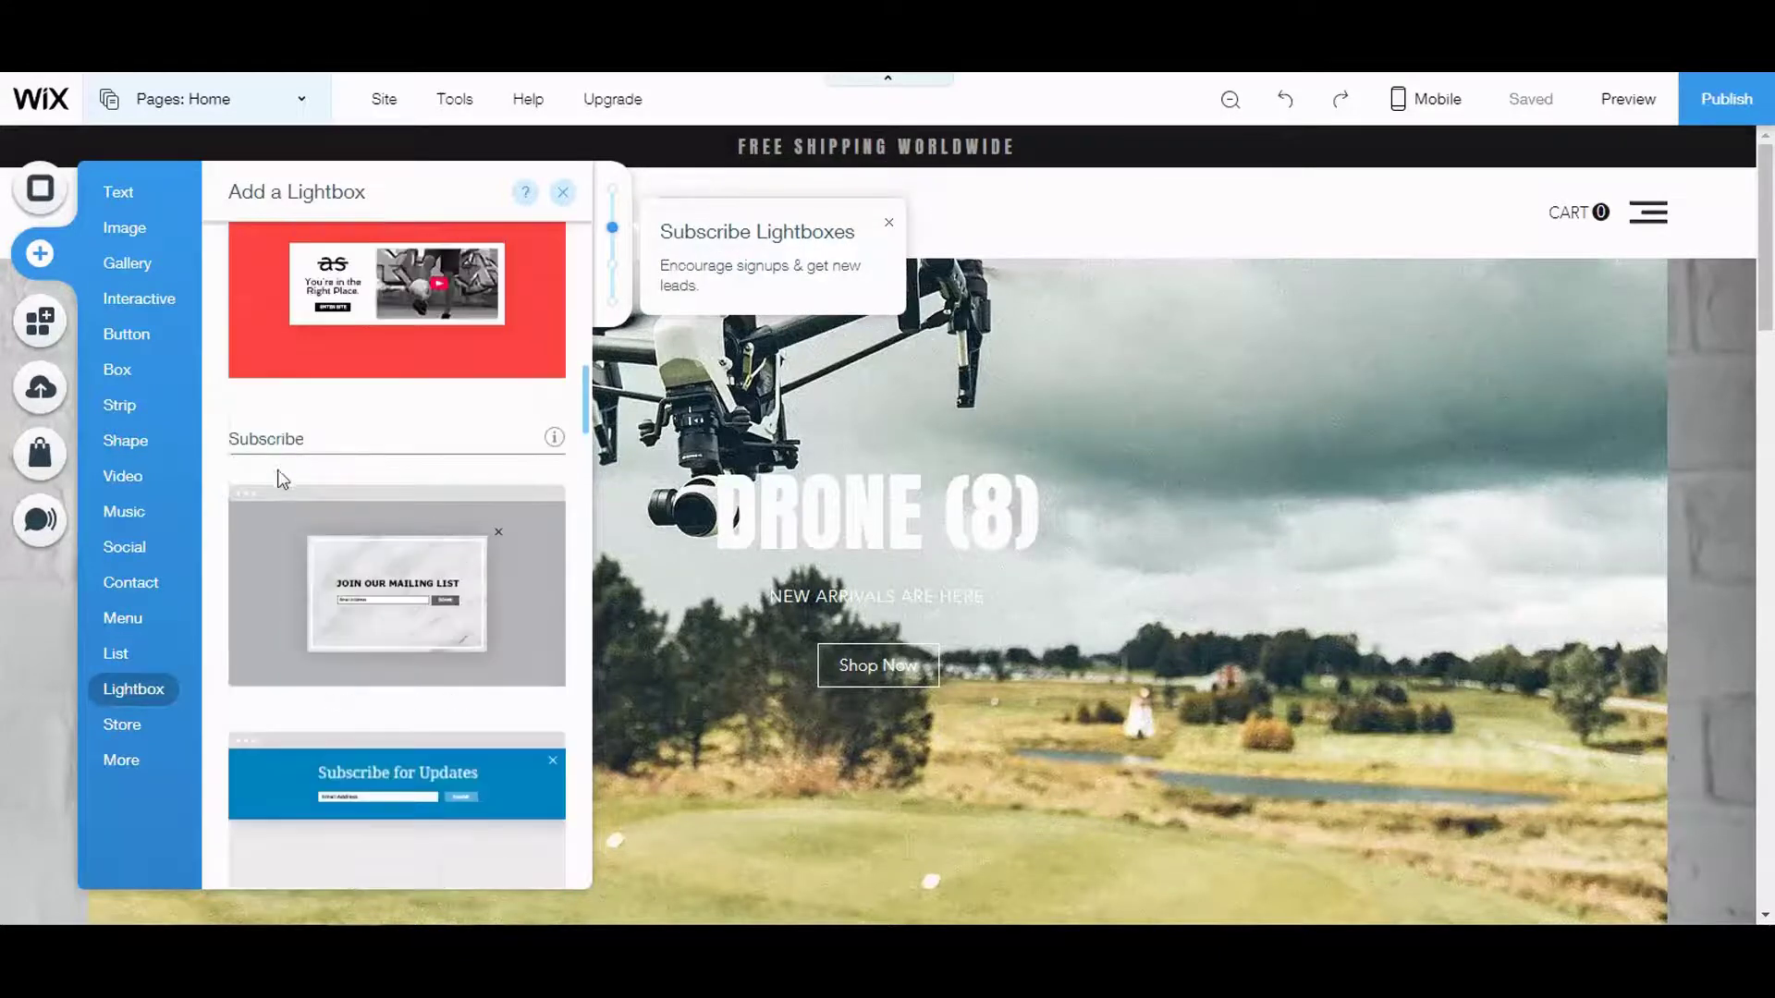
scroll(404, 599, down, 3)
scroll(462, 594, down, 3)
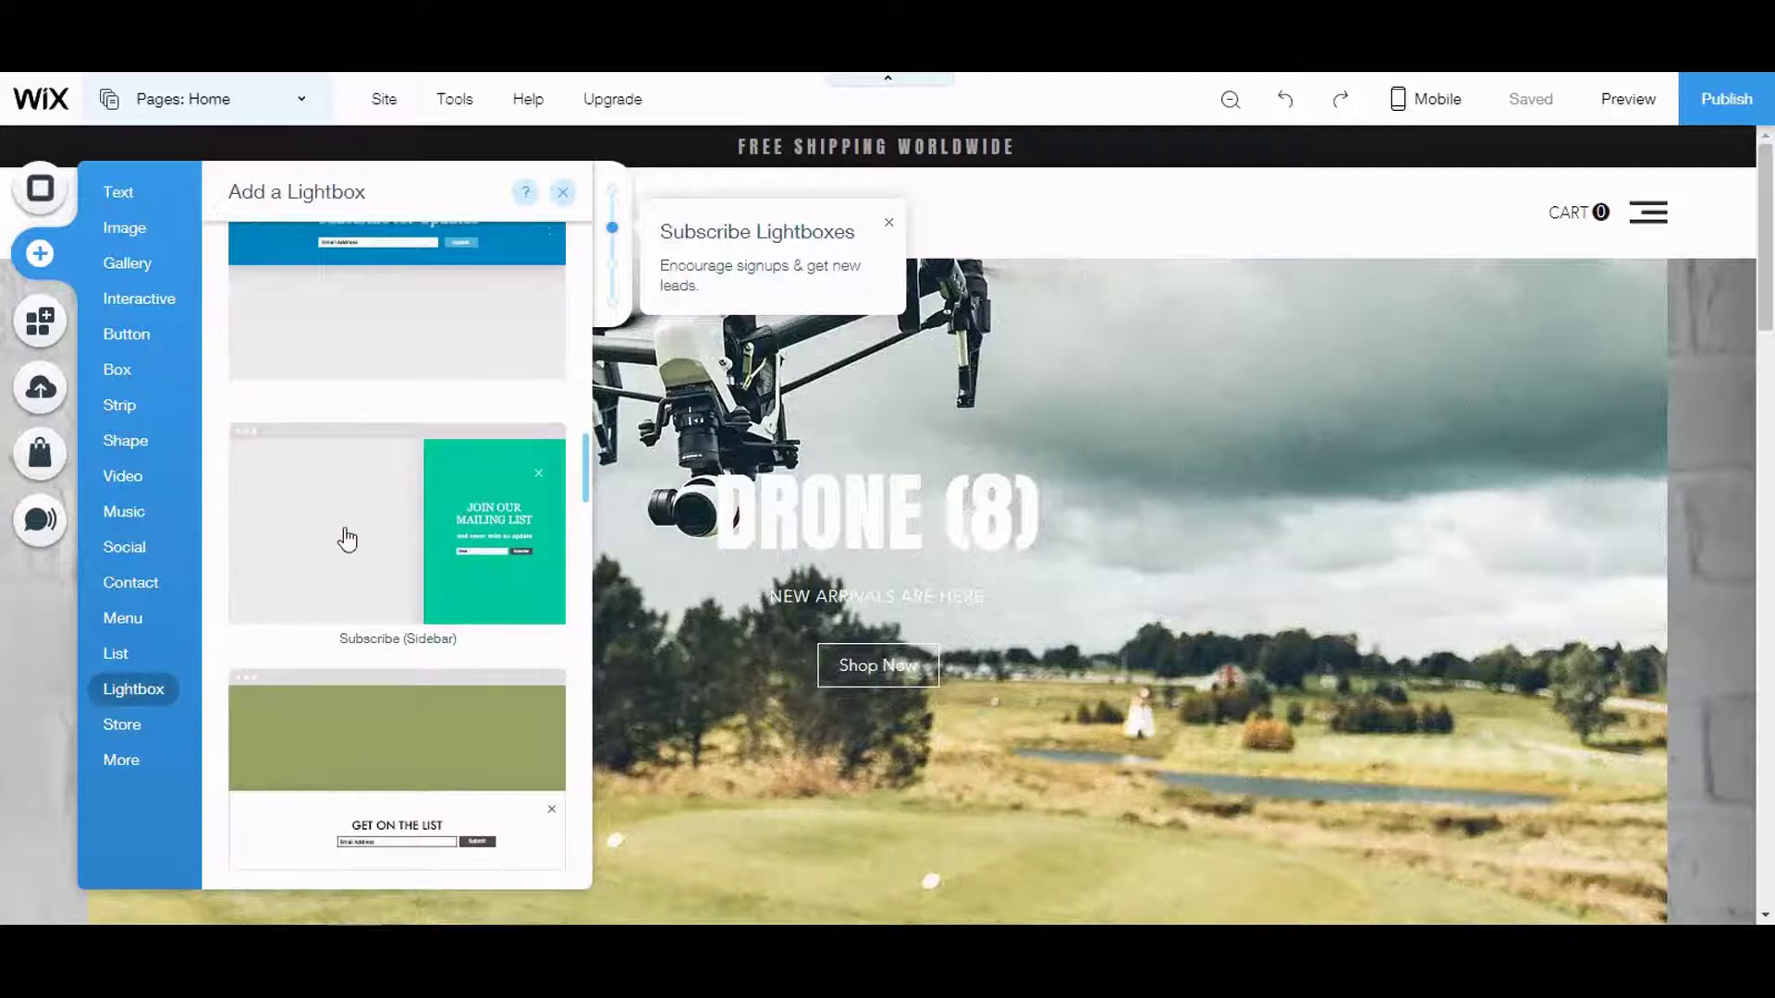
scroll(424, 551, down, 4)
scroll(425, 556, up, 2)
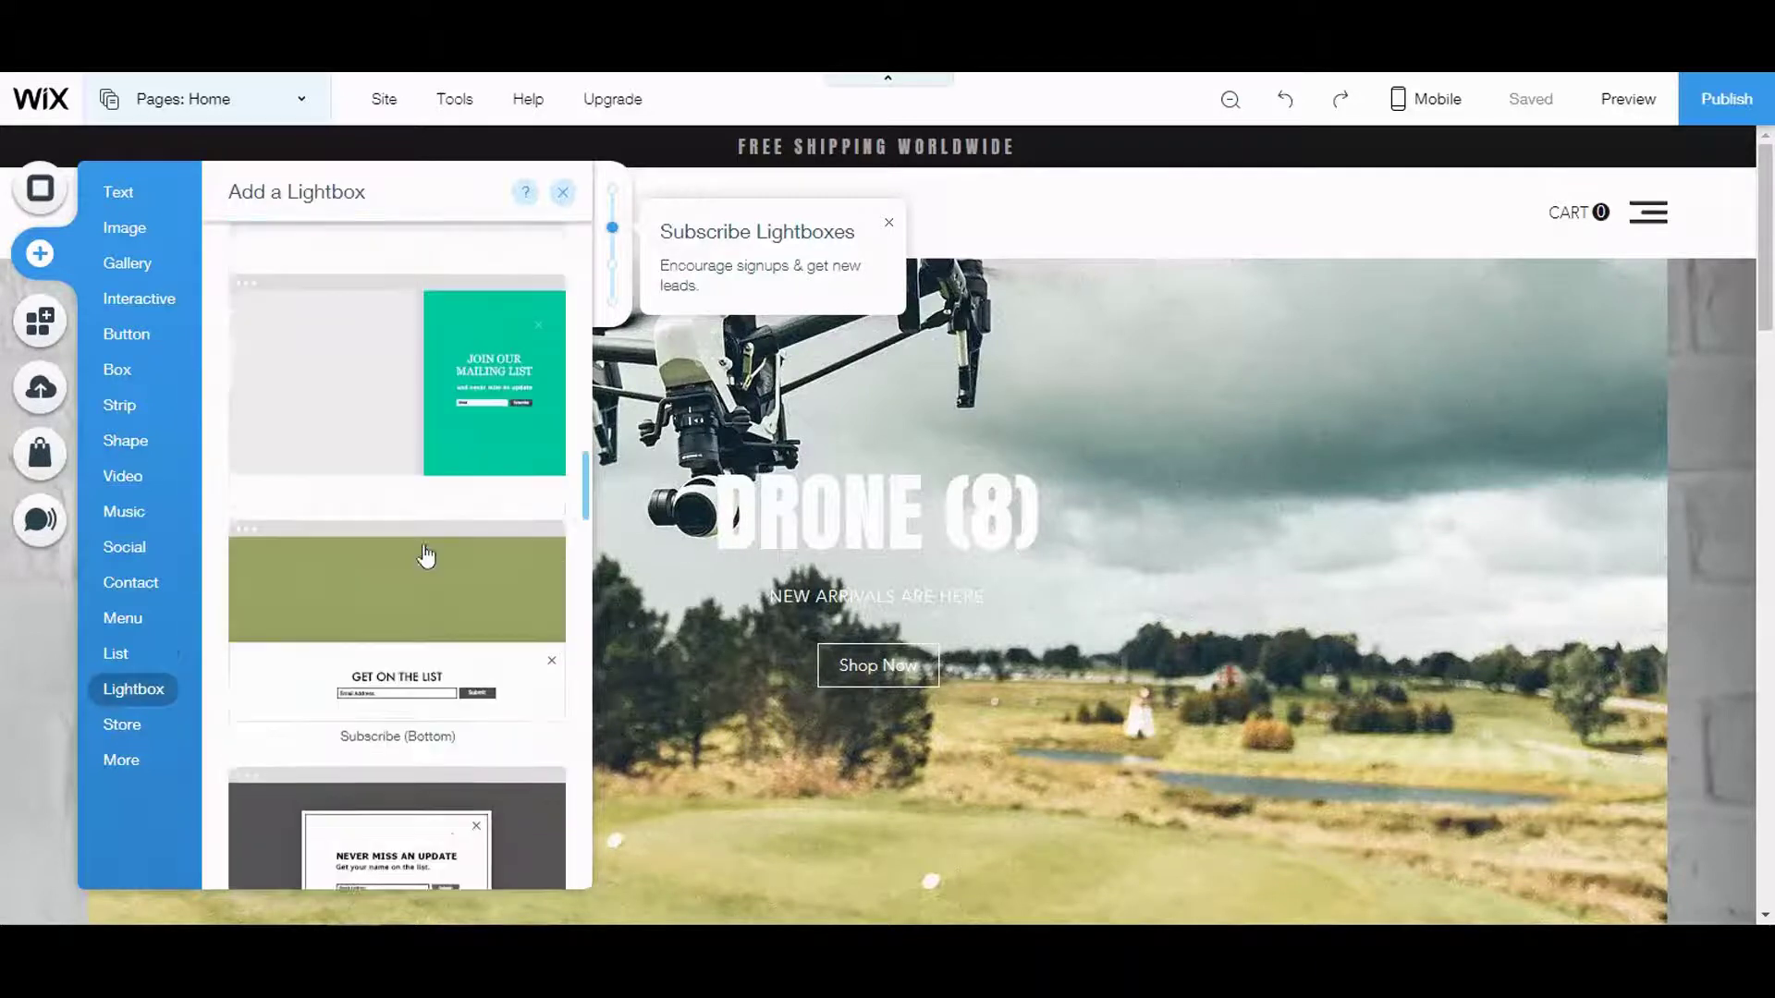
click(431, 430)
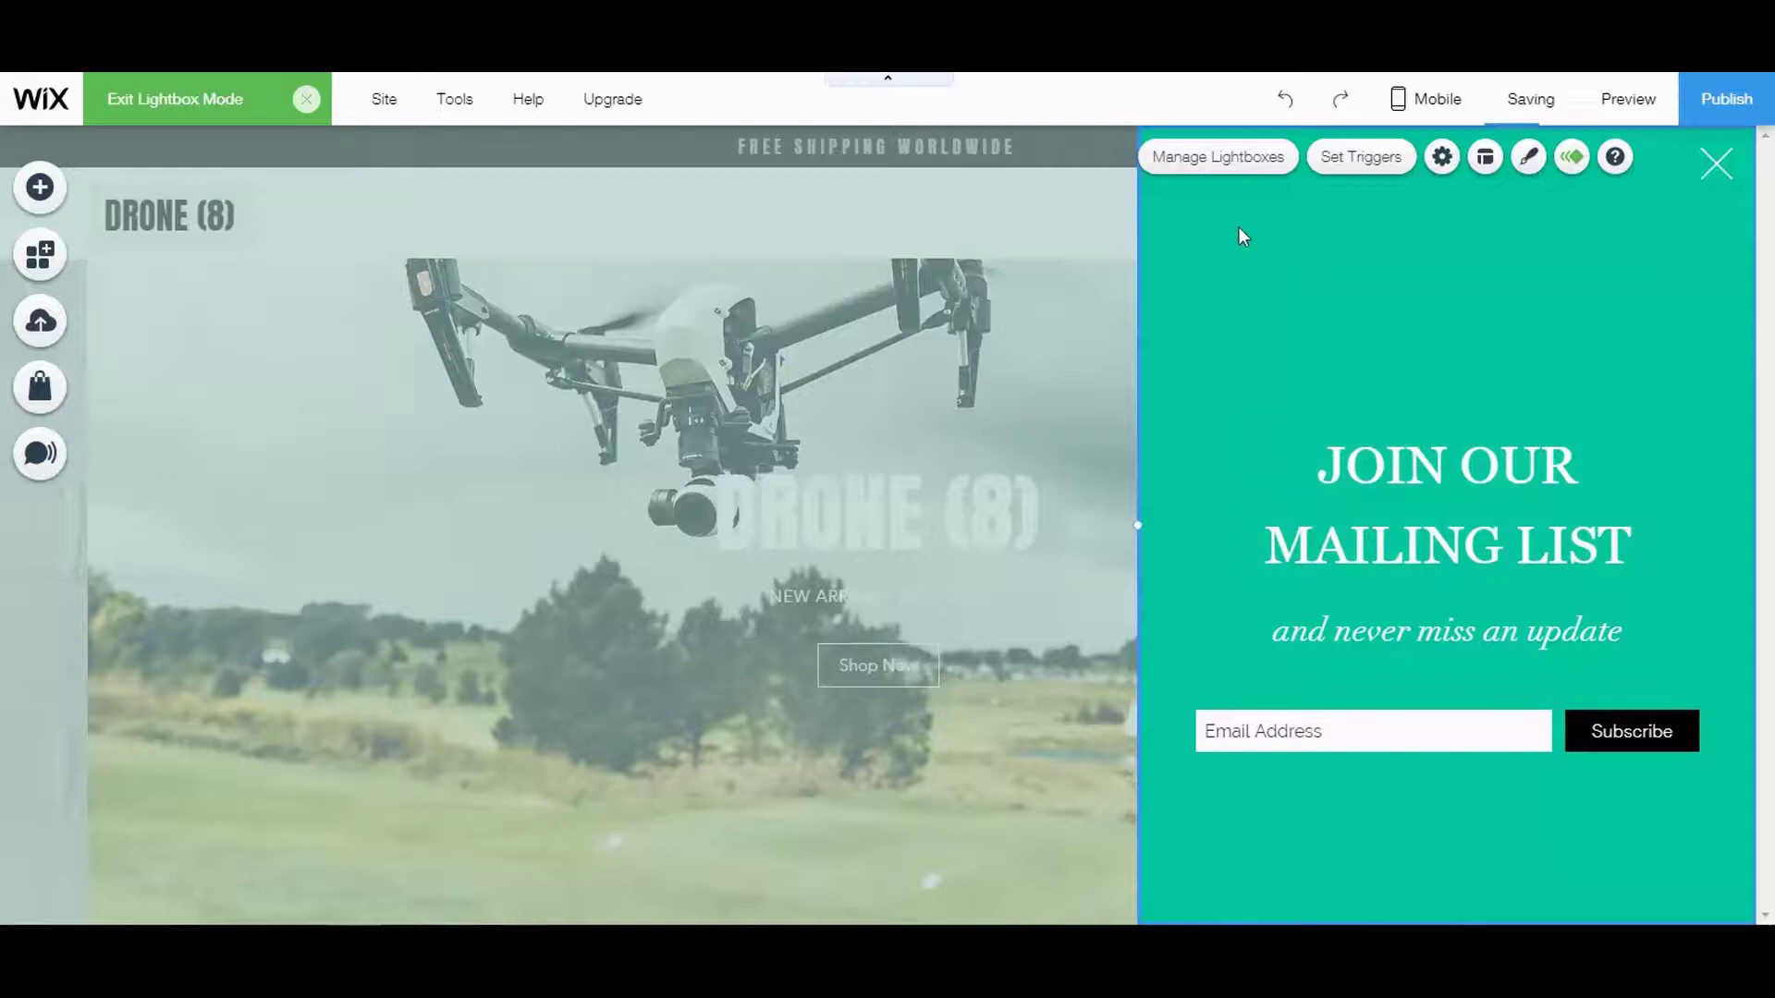
Set the lightbox background to the dark grey site color #2E2D2D
click(1527, 159)
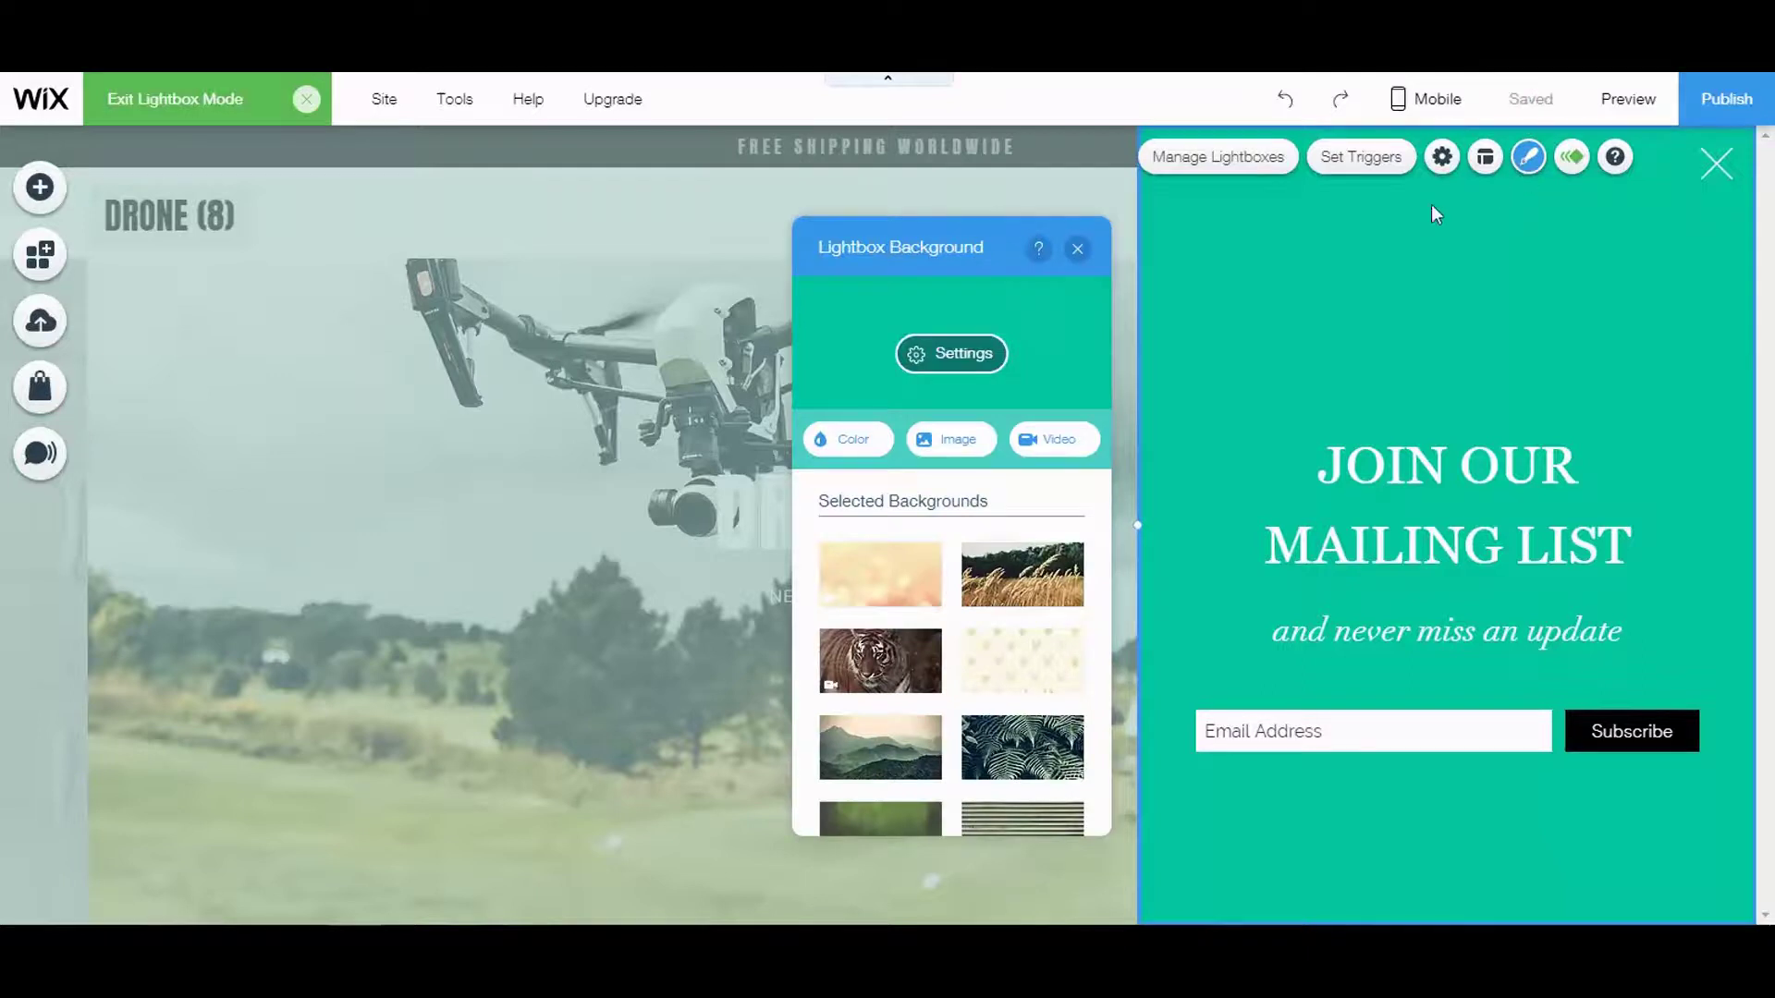
click(851, 442)
click(869, 557)
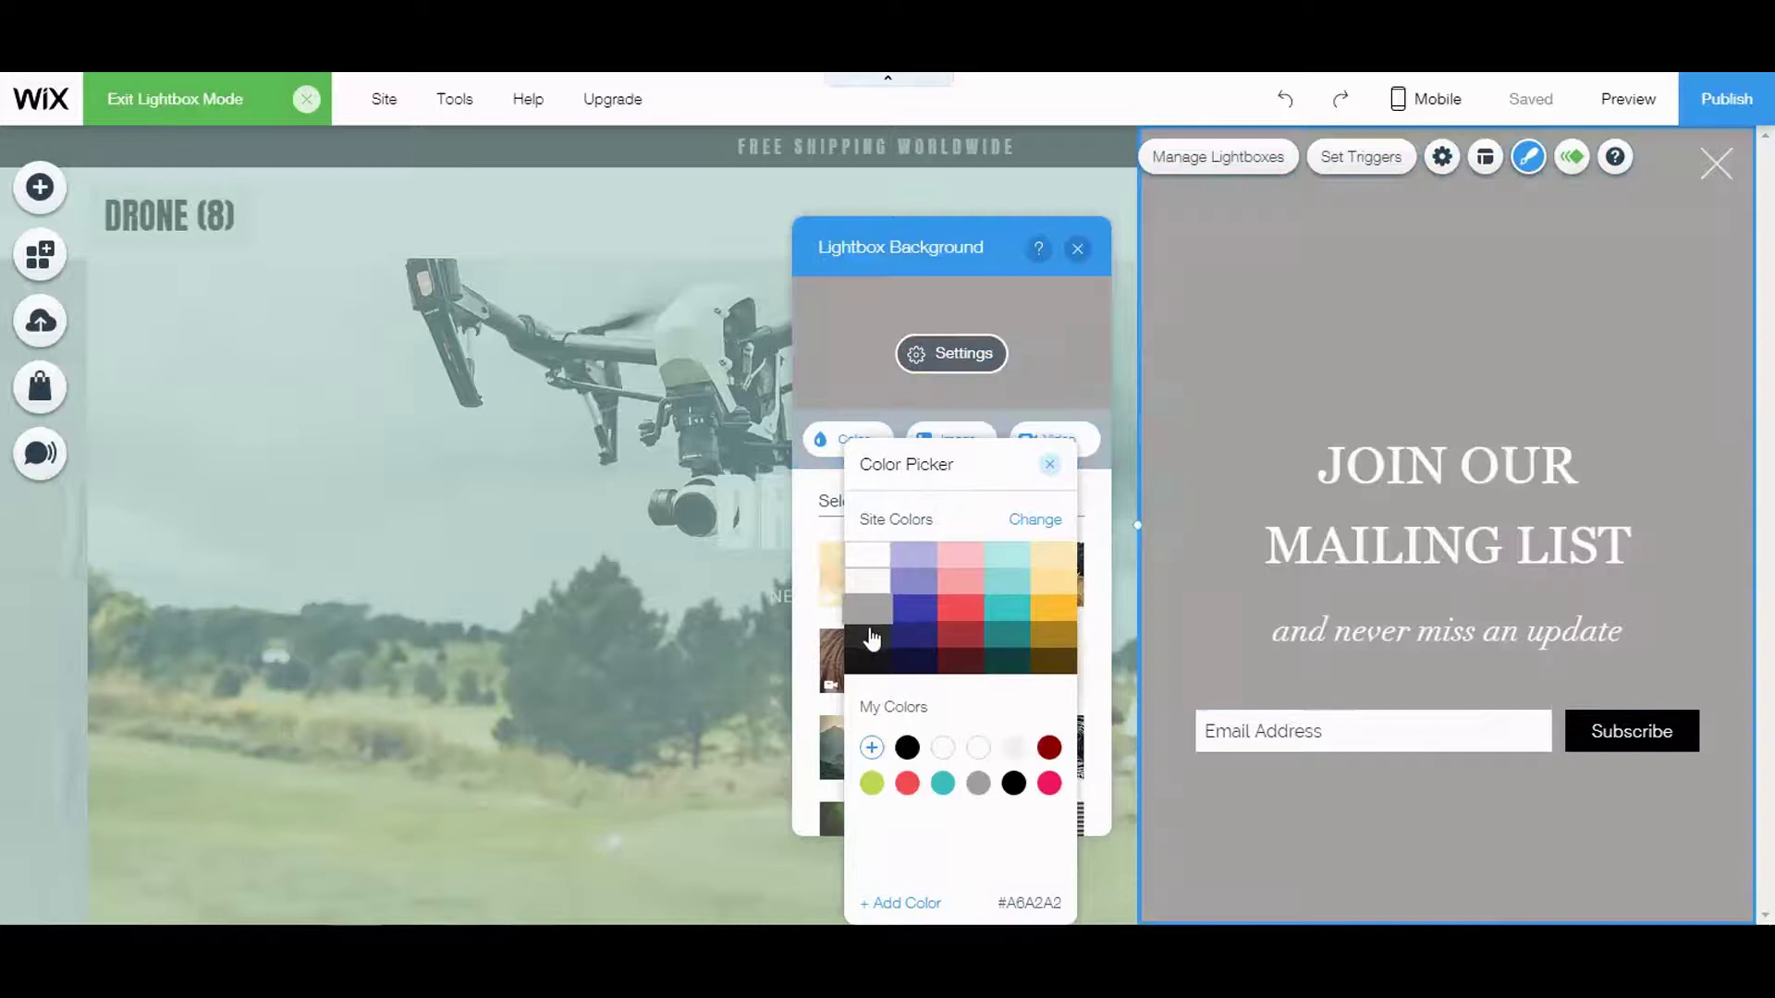
click(874, 634)
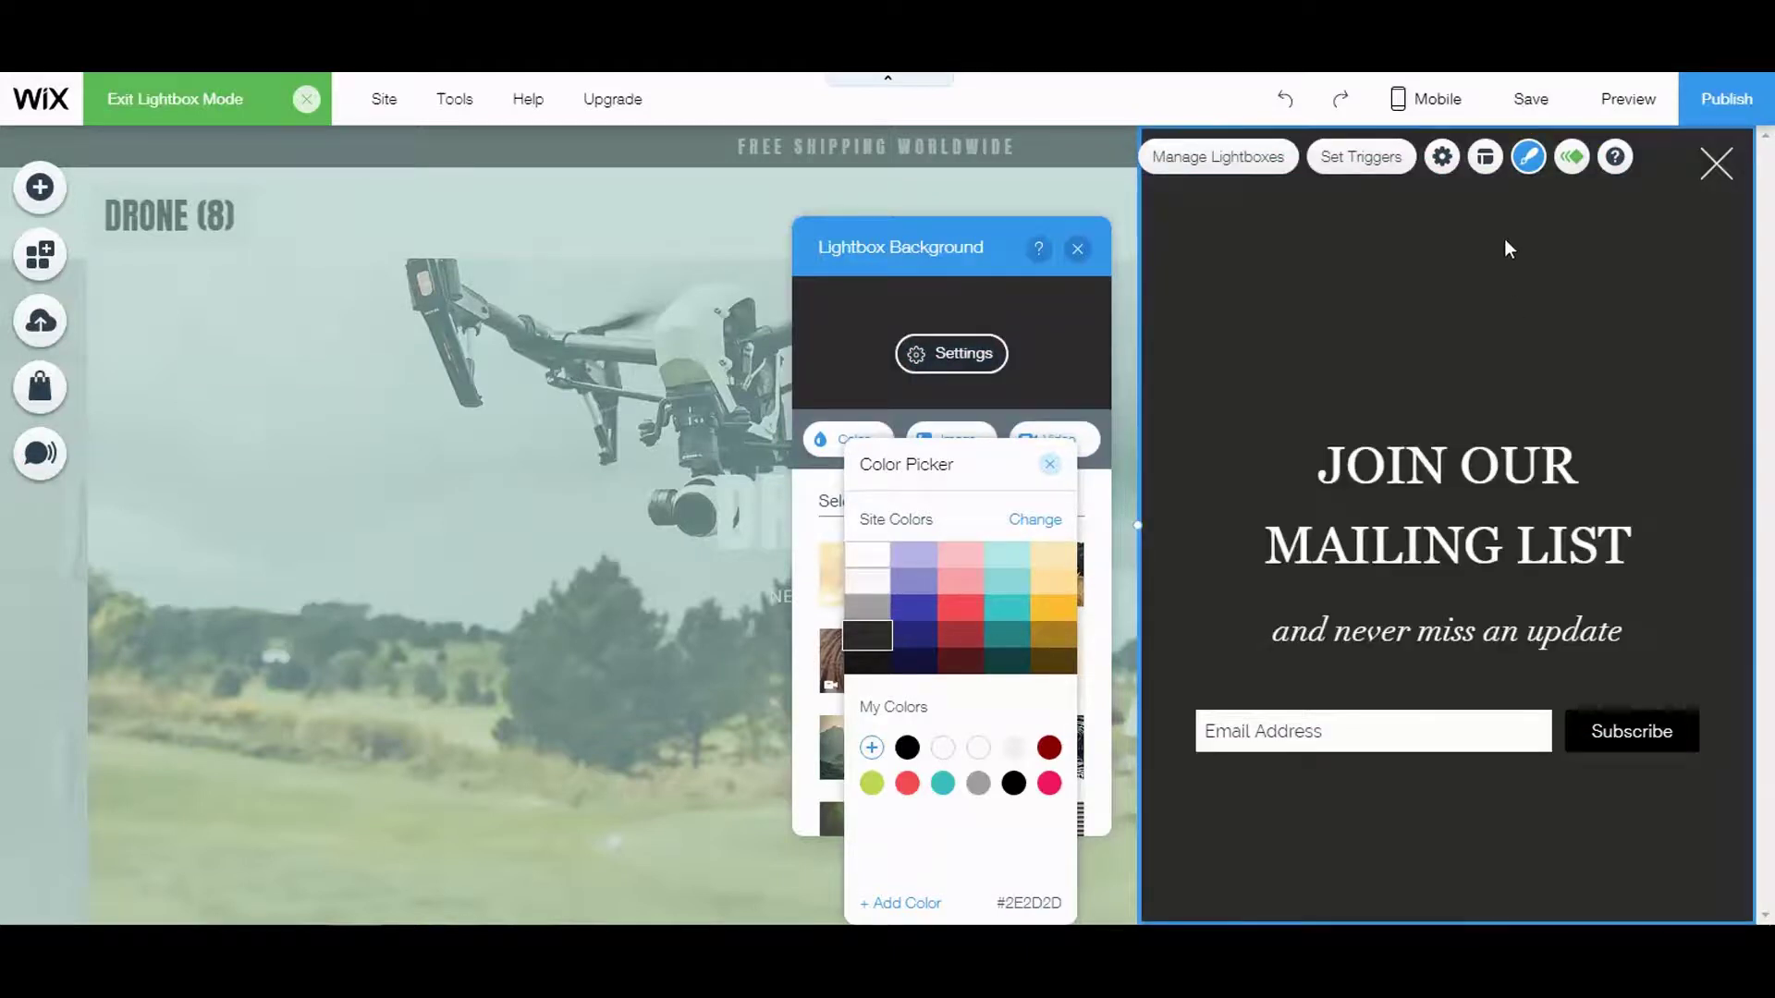
click(1052, 465)
click(1078, 250)
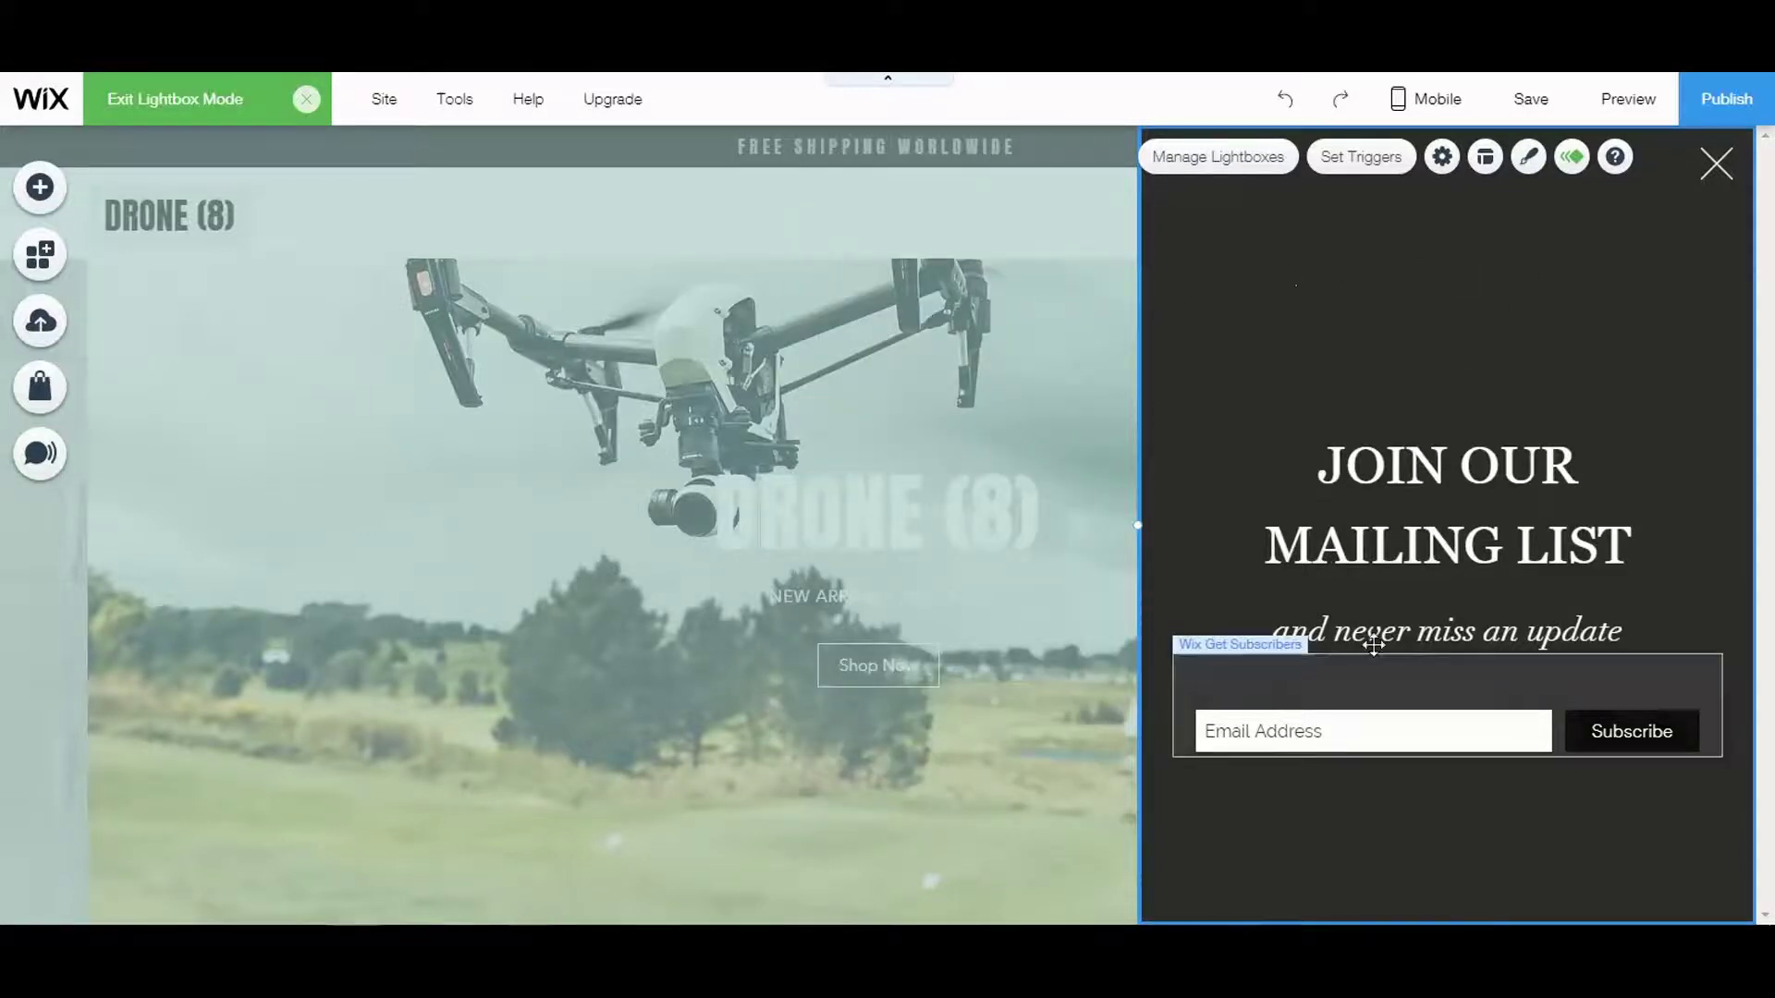
Replace the lightbox heading with "GET FREE DRONE STICKERS"
click(1445, 472)
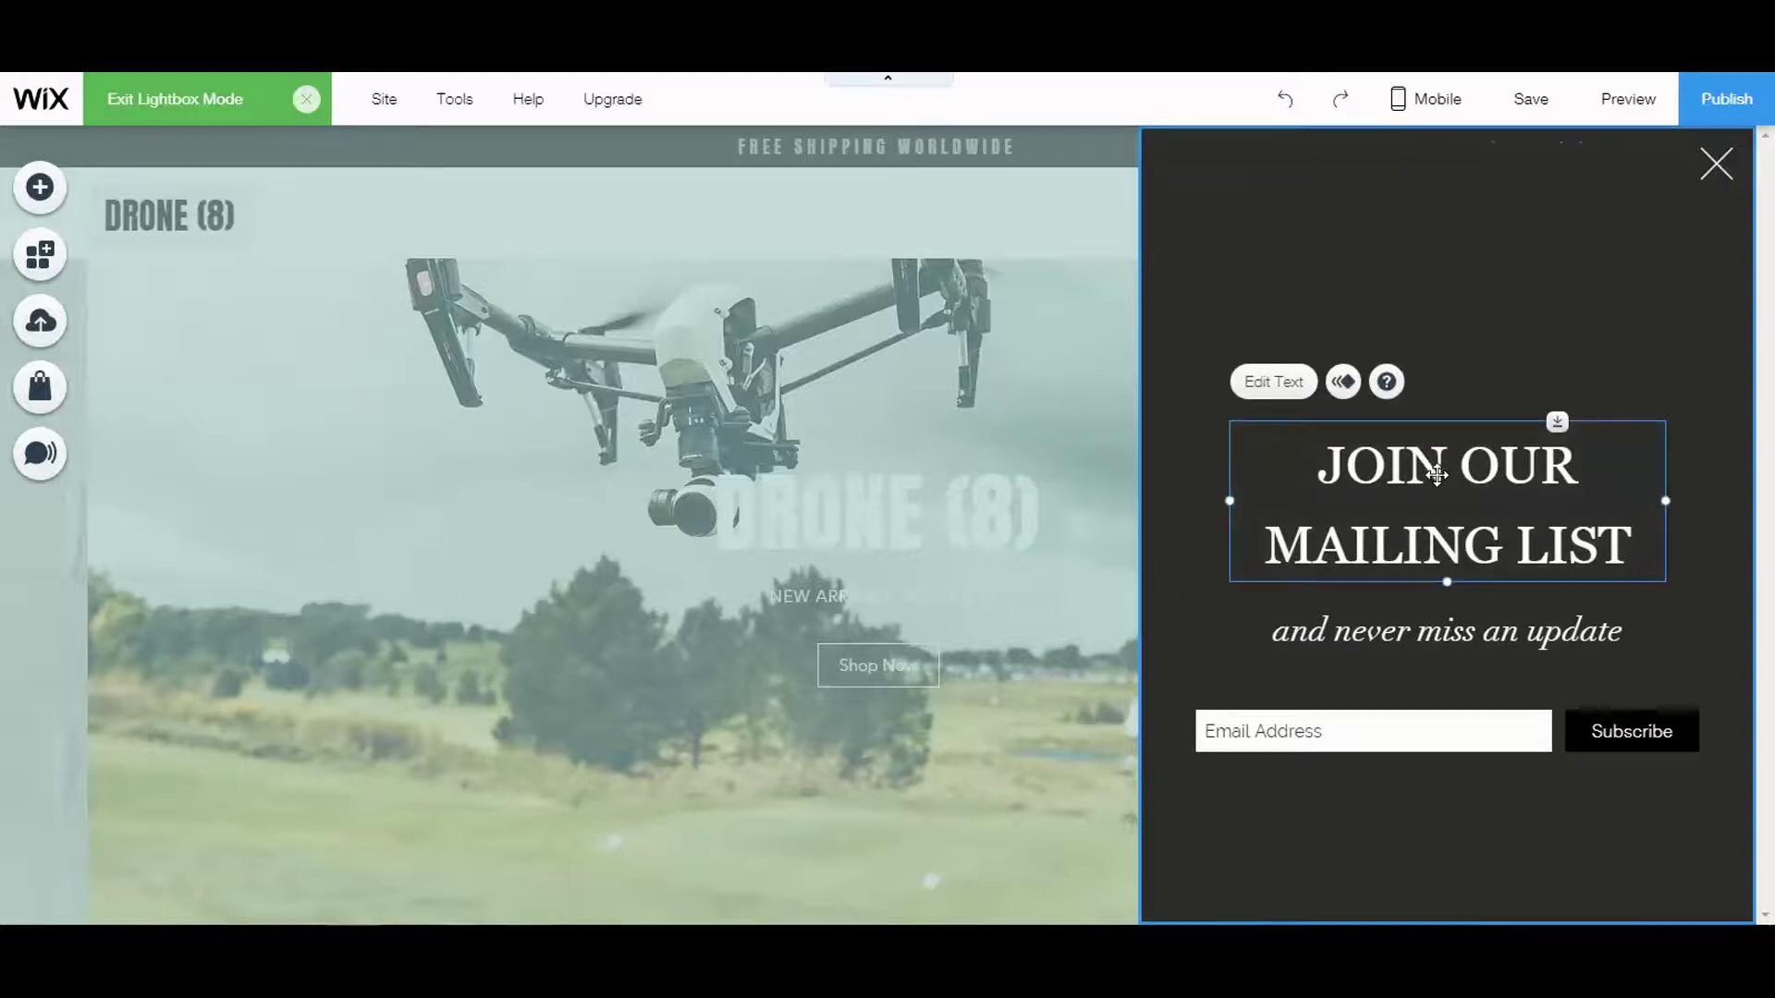
double_click(1538, 552)
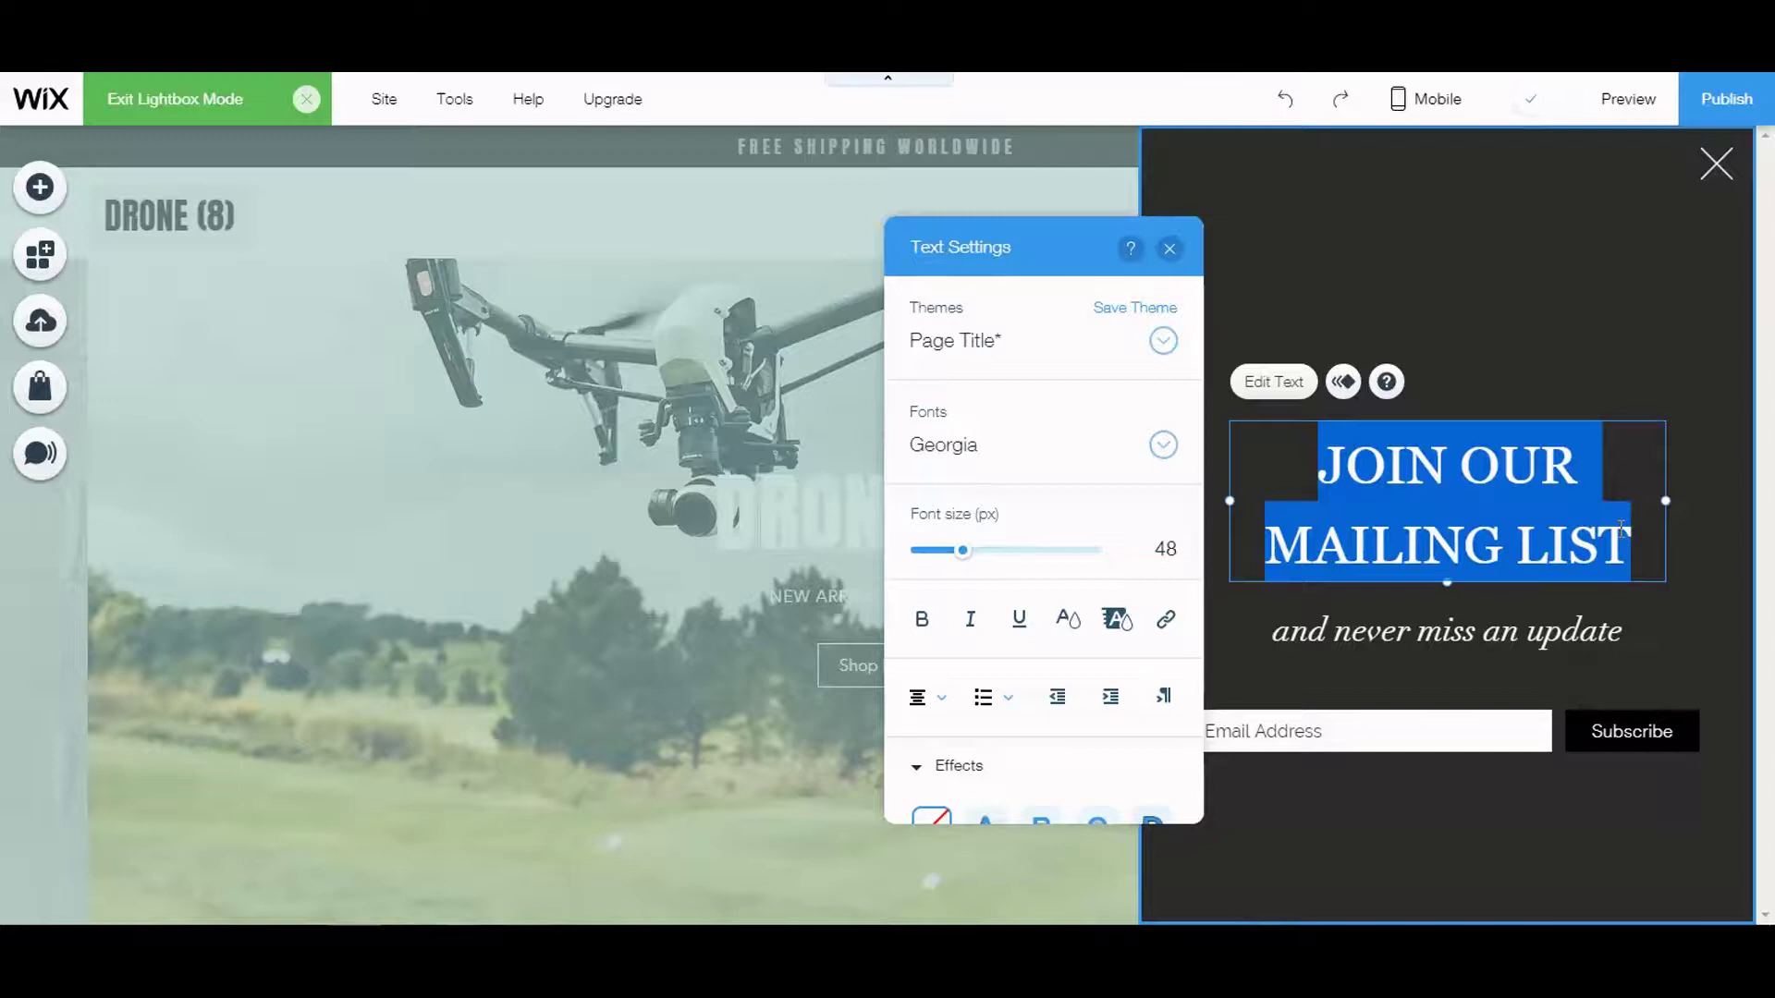
text(g)
key(BackSpace)
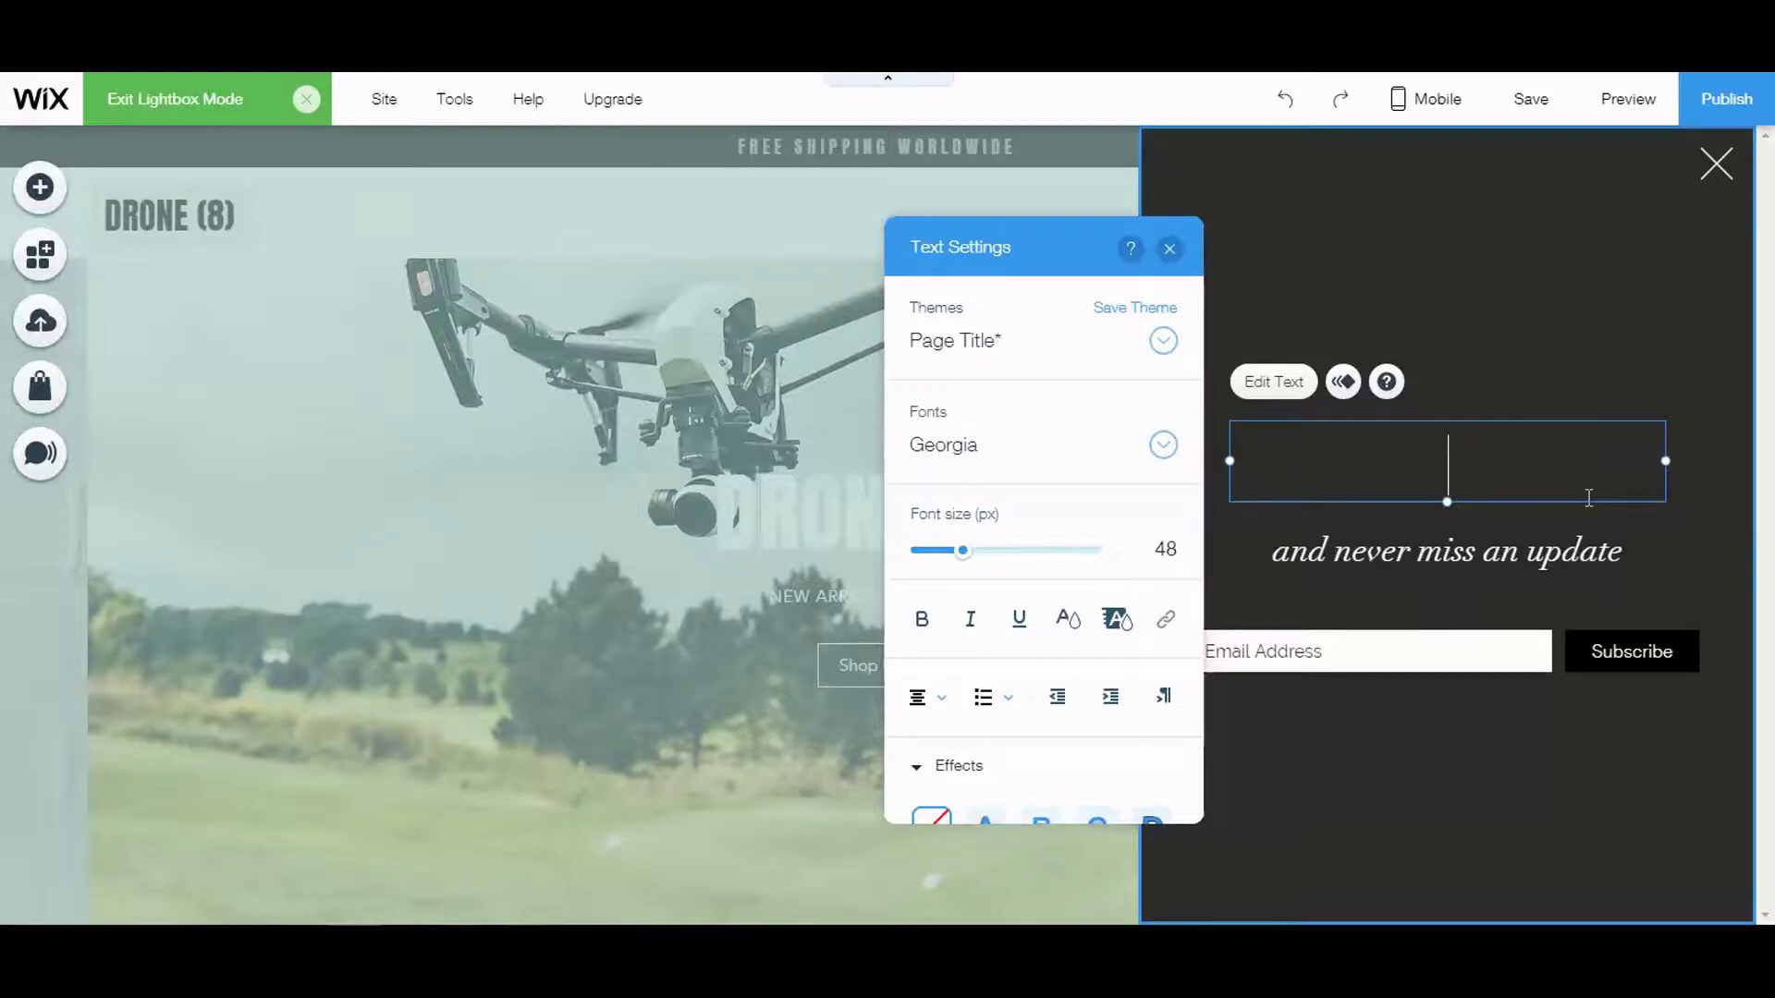
text(GET FRE)
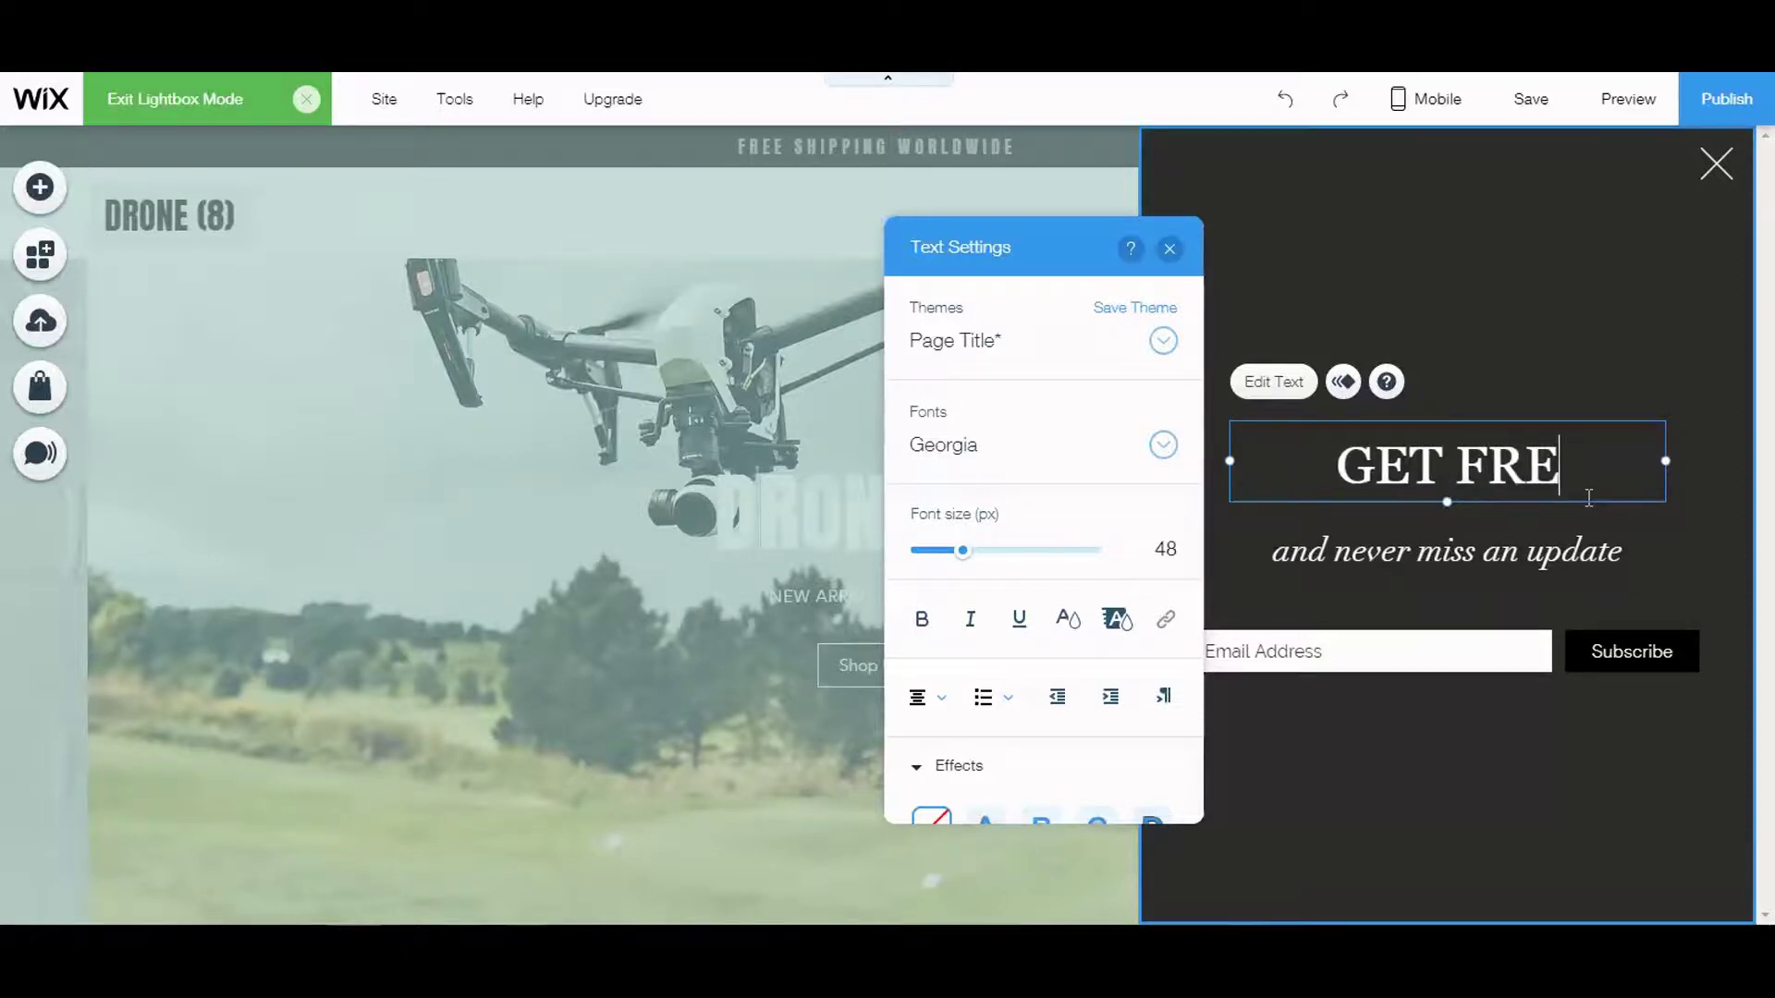
text(E DRONE )
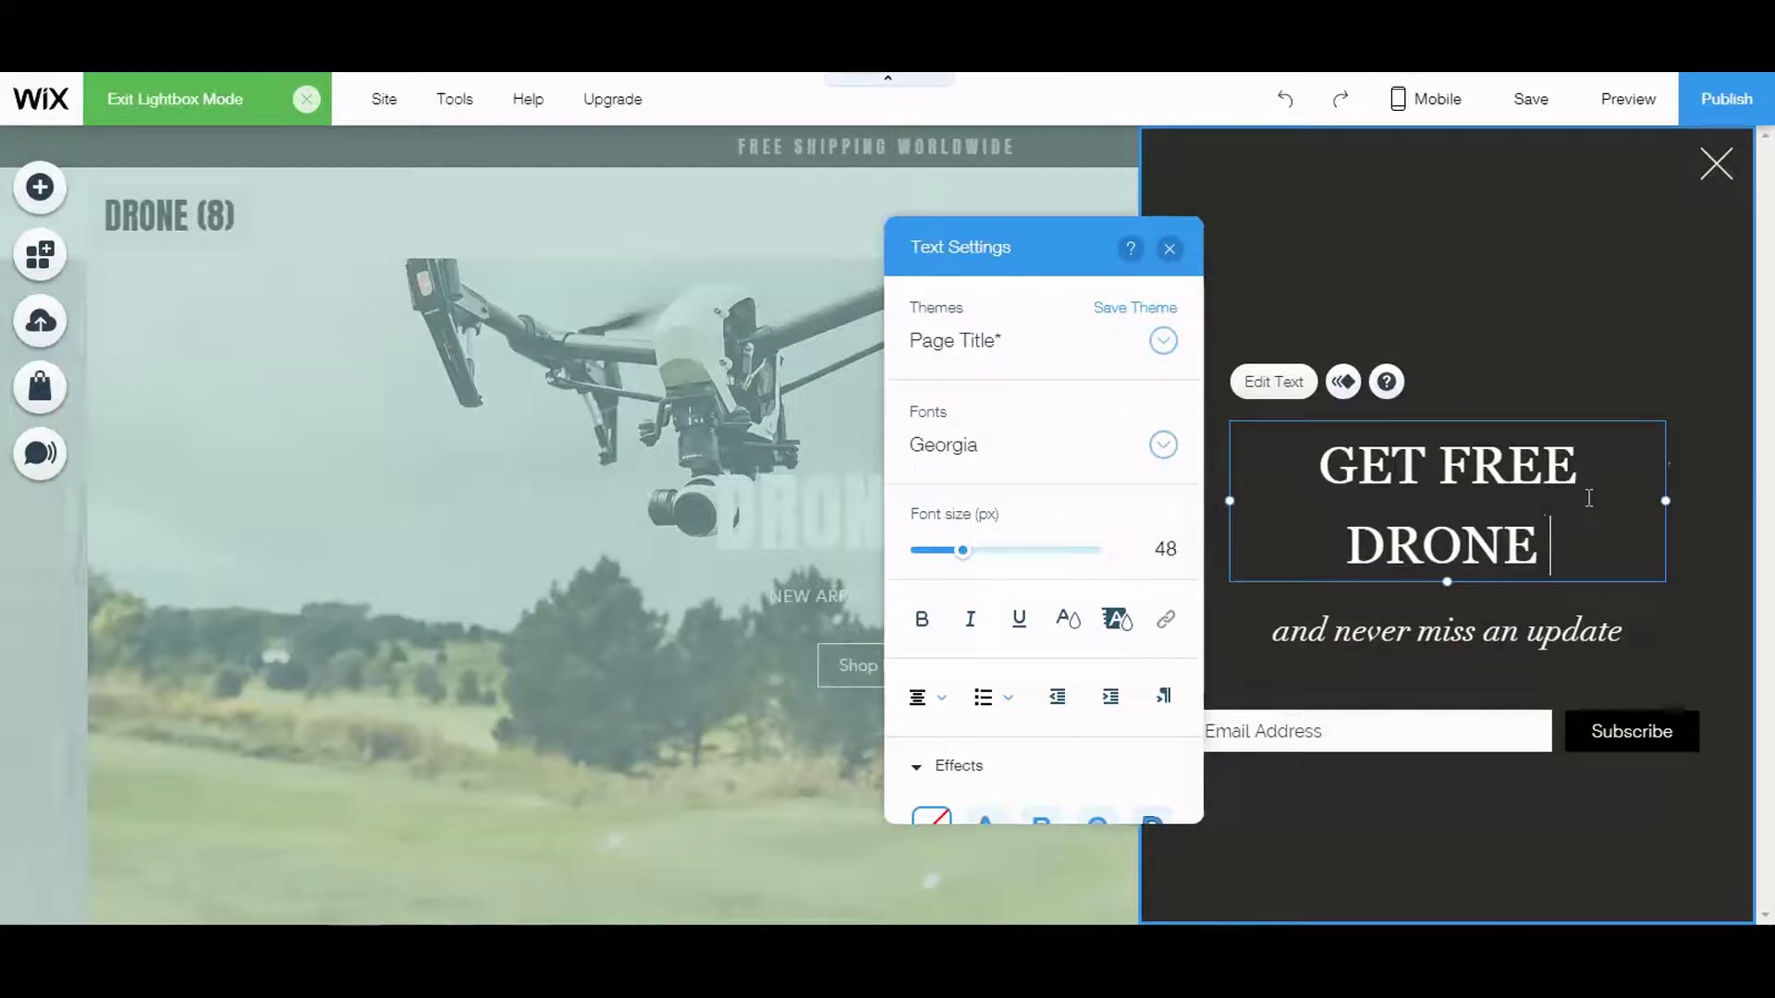
text(STICKERS)
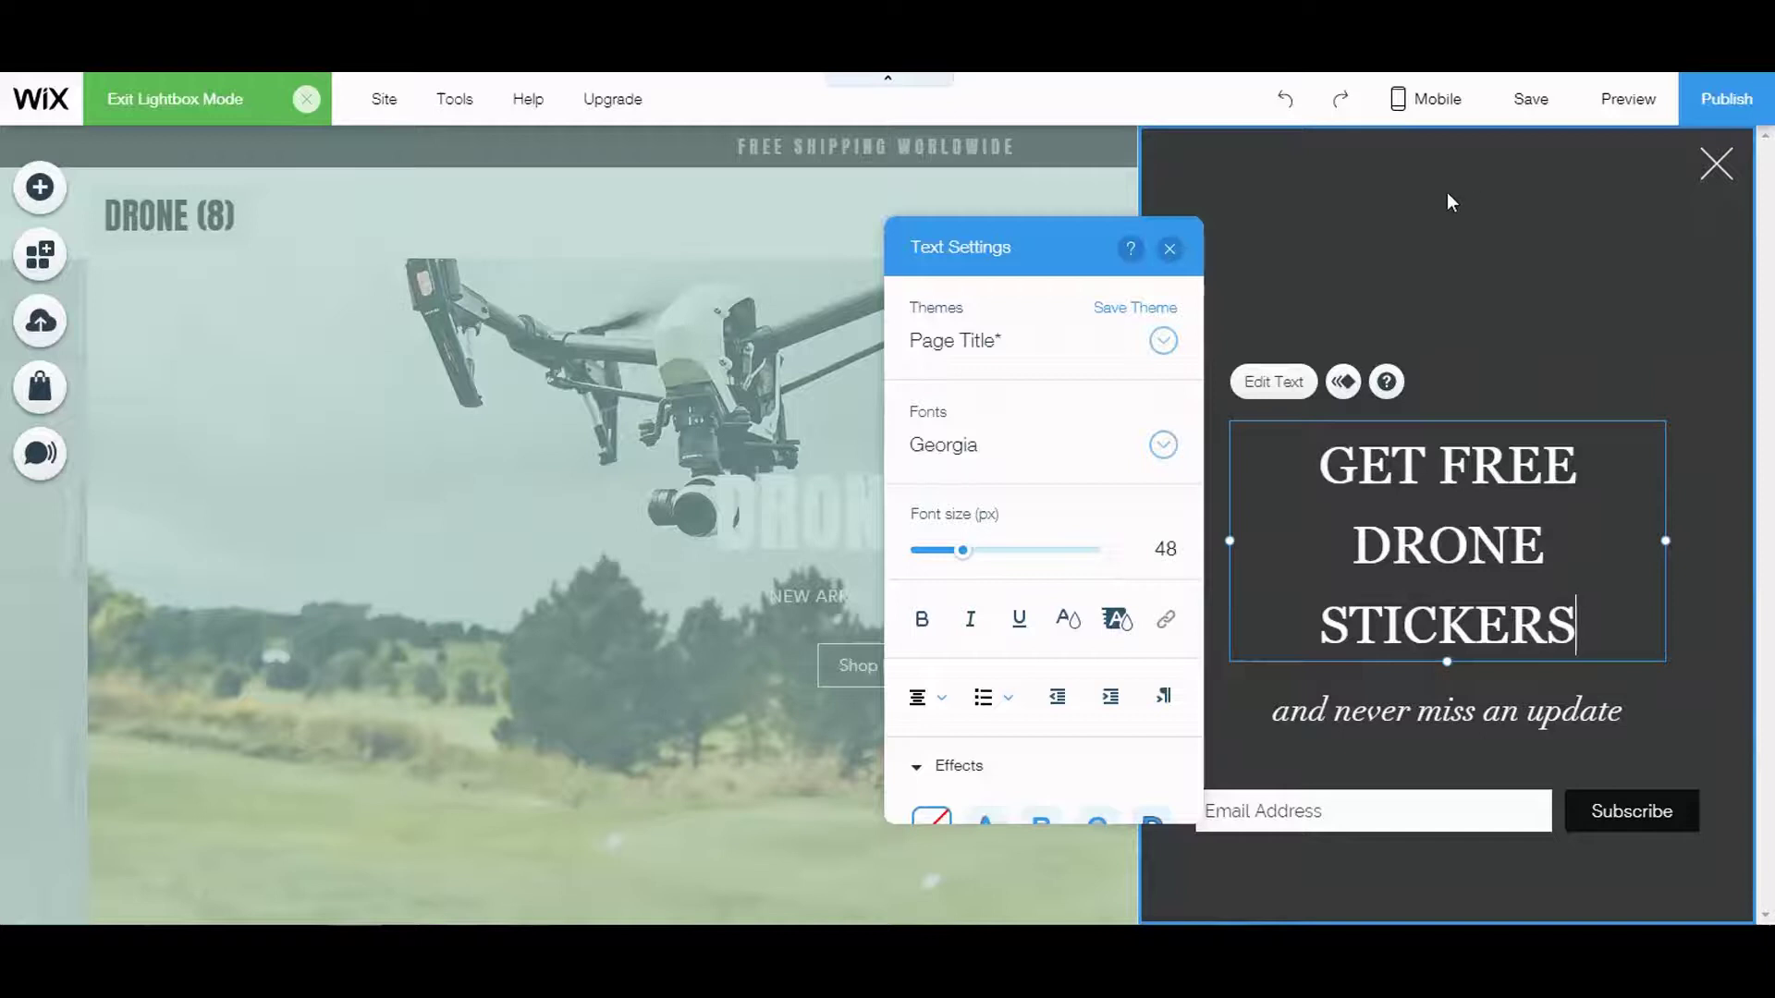
click(1389, 227)
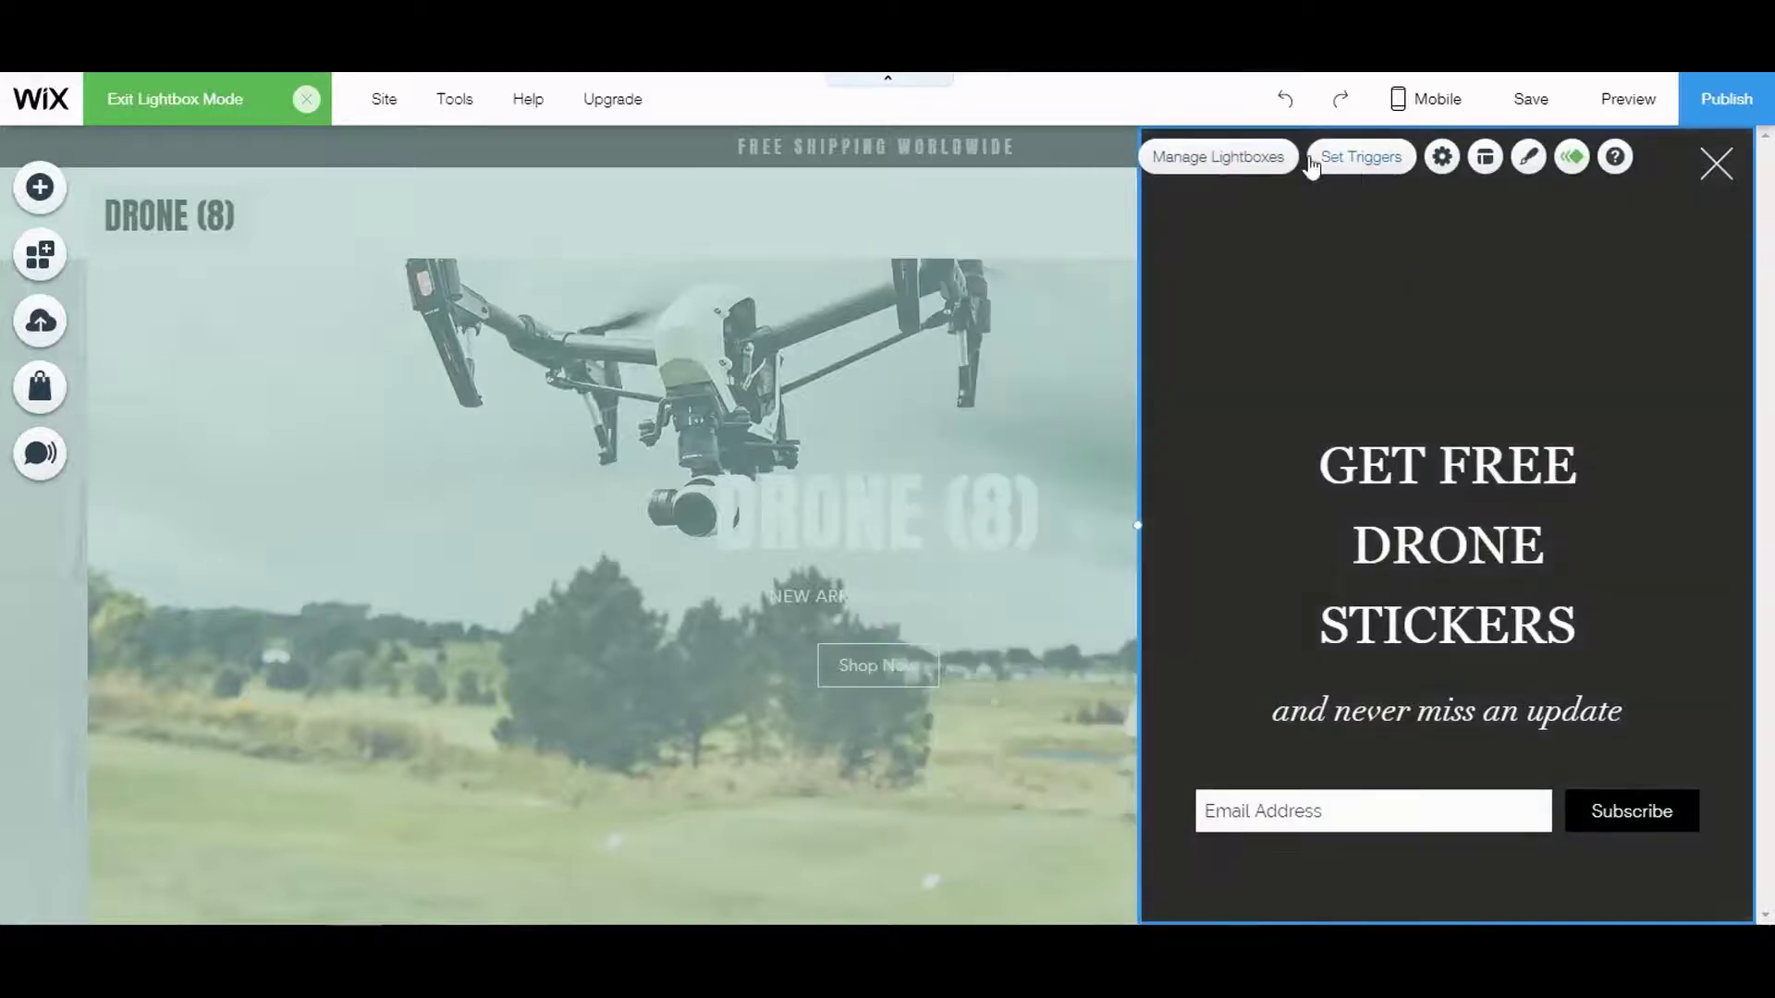
Turn on automatic display of the lightbox on pages and have it appear on the first page a visitor sees
click(1372, 165)
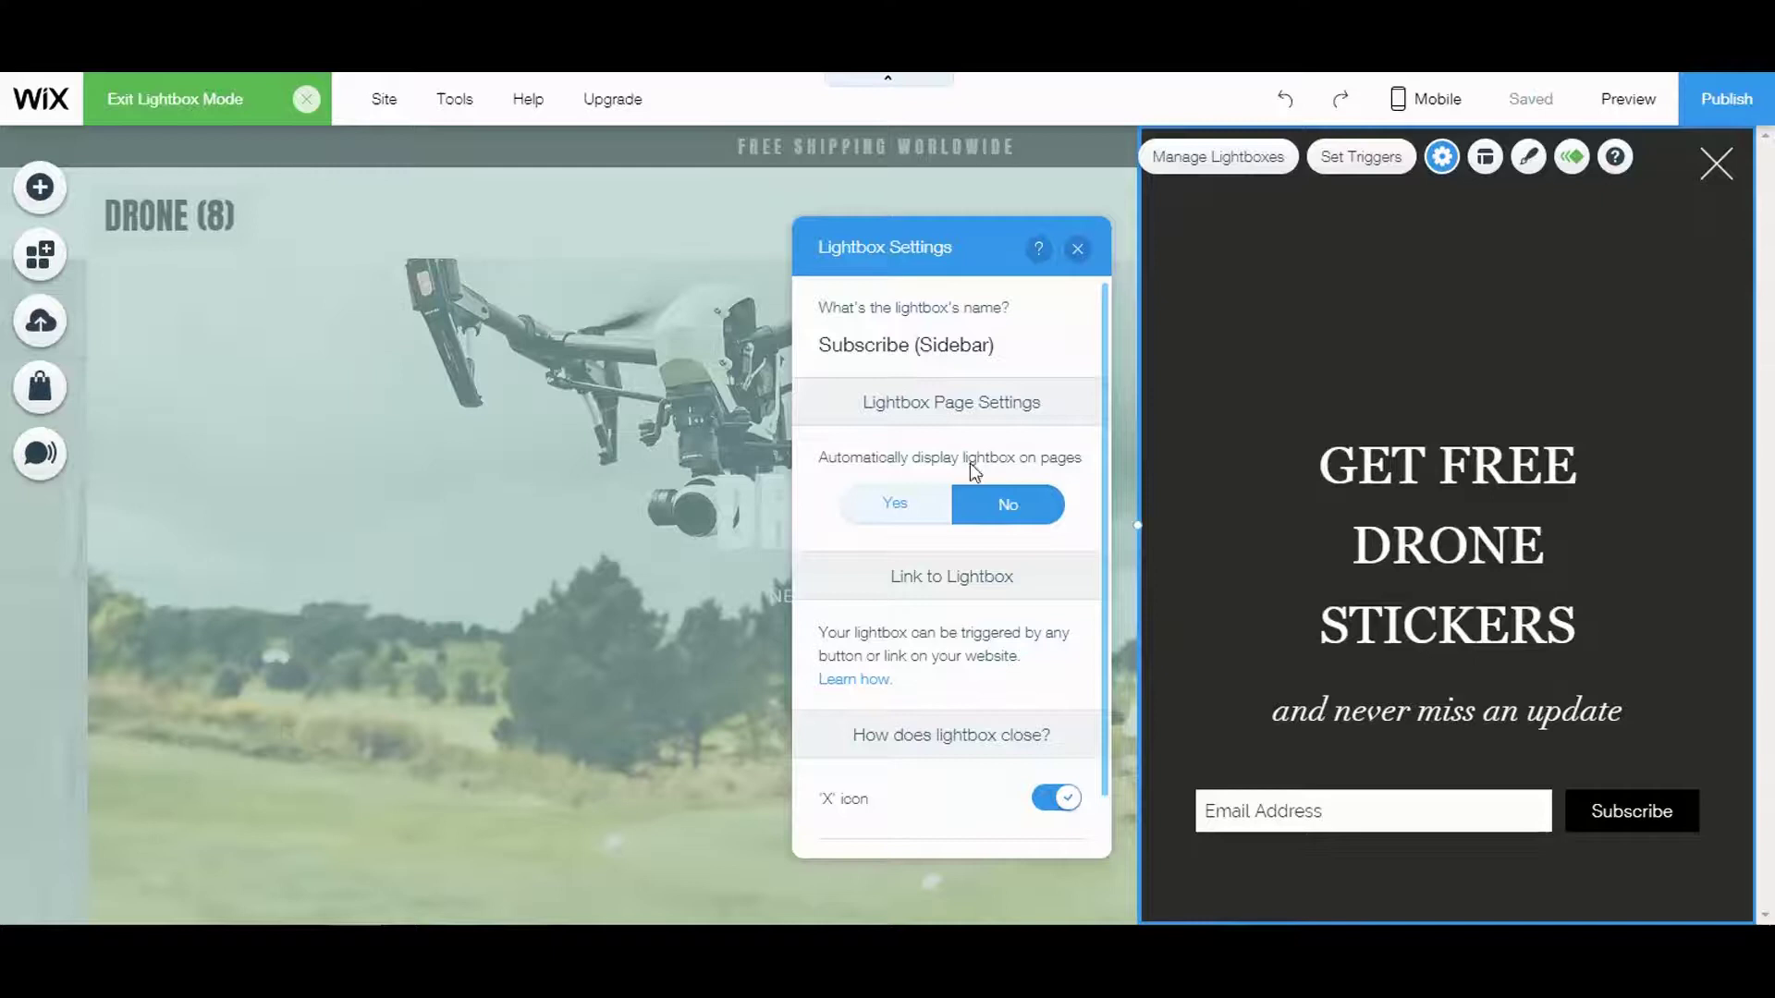
click(878, 514)
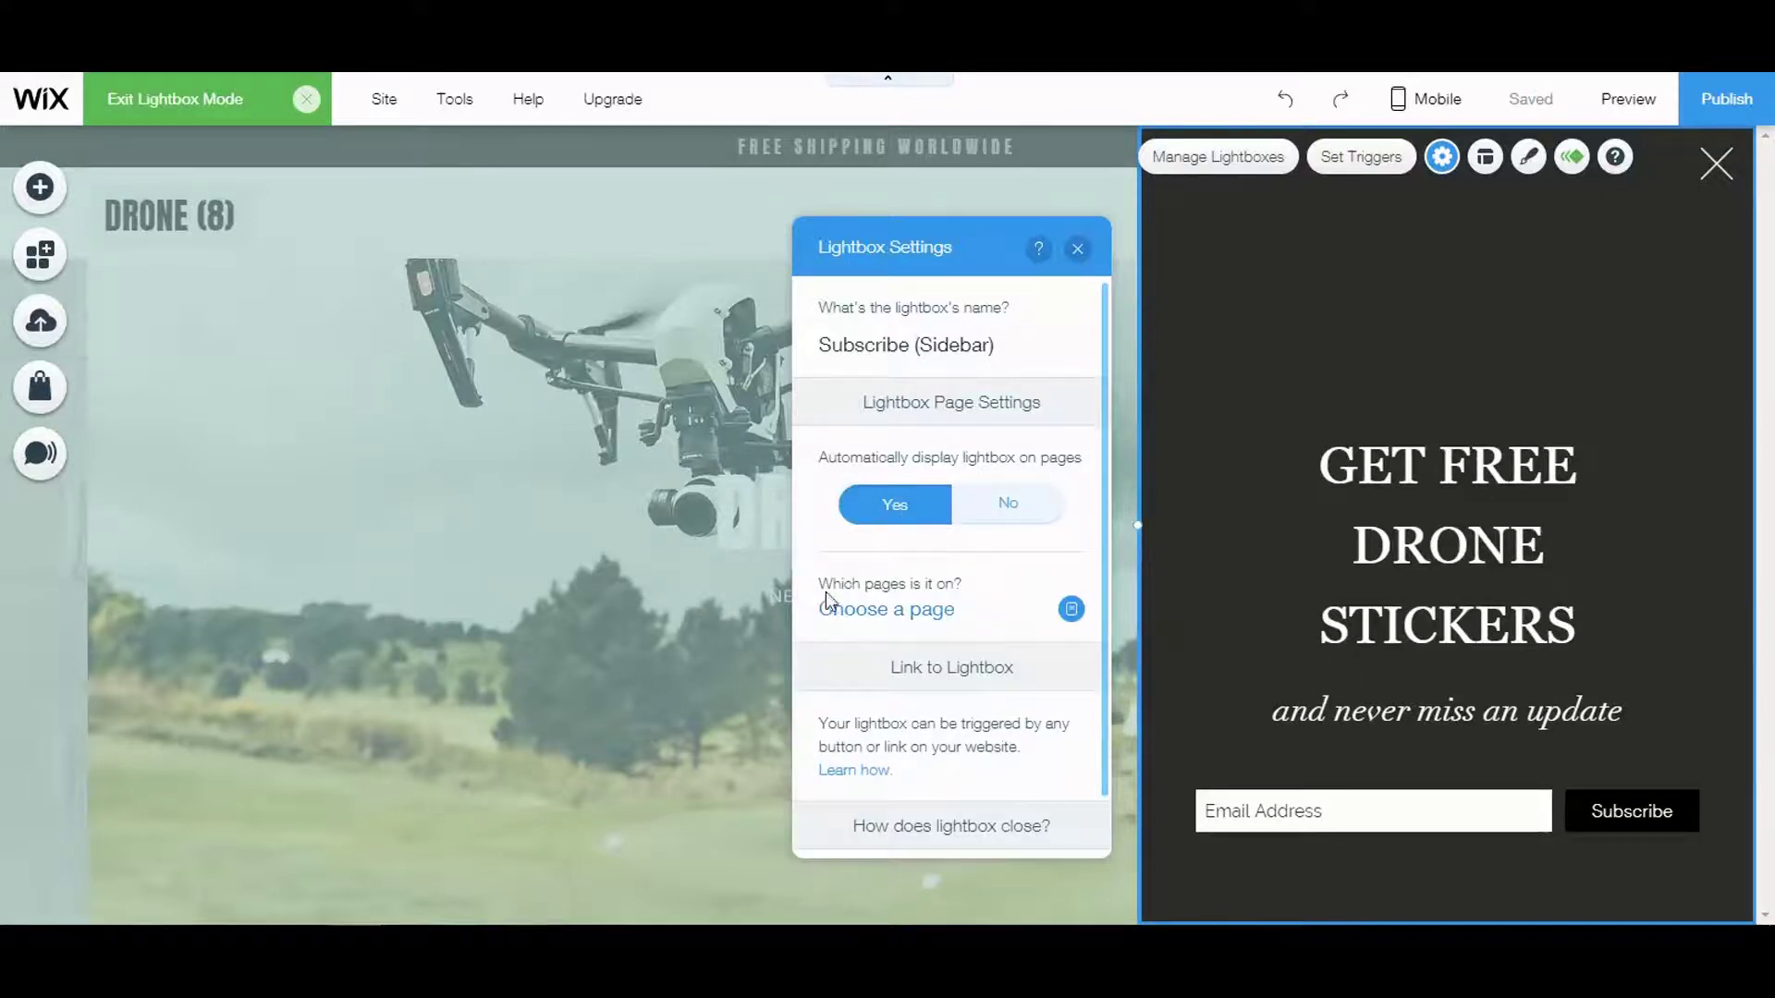
click(920, 612)
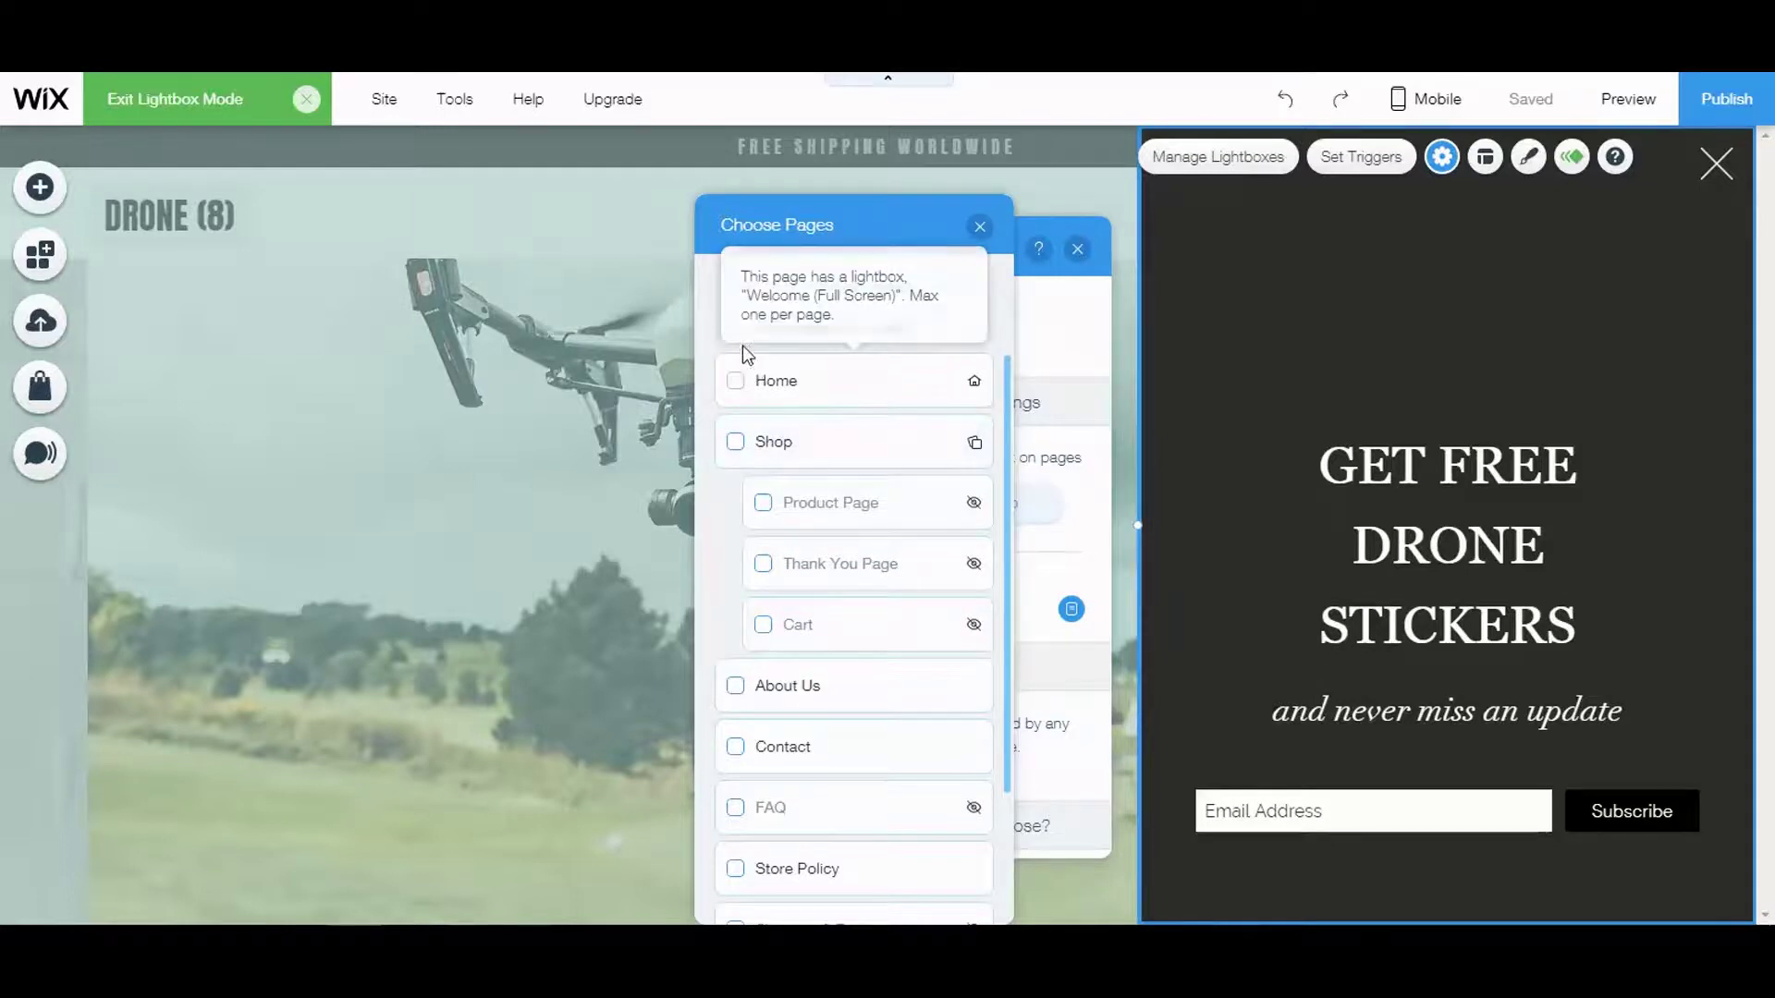
click(735, 329)
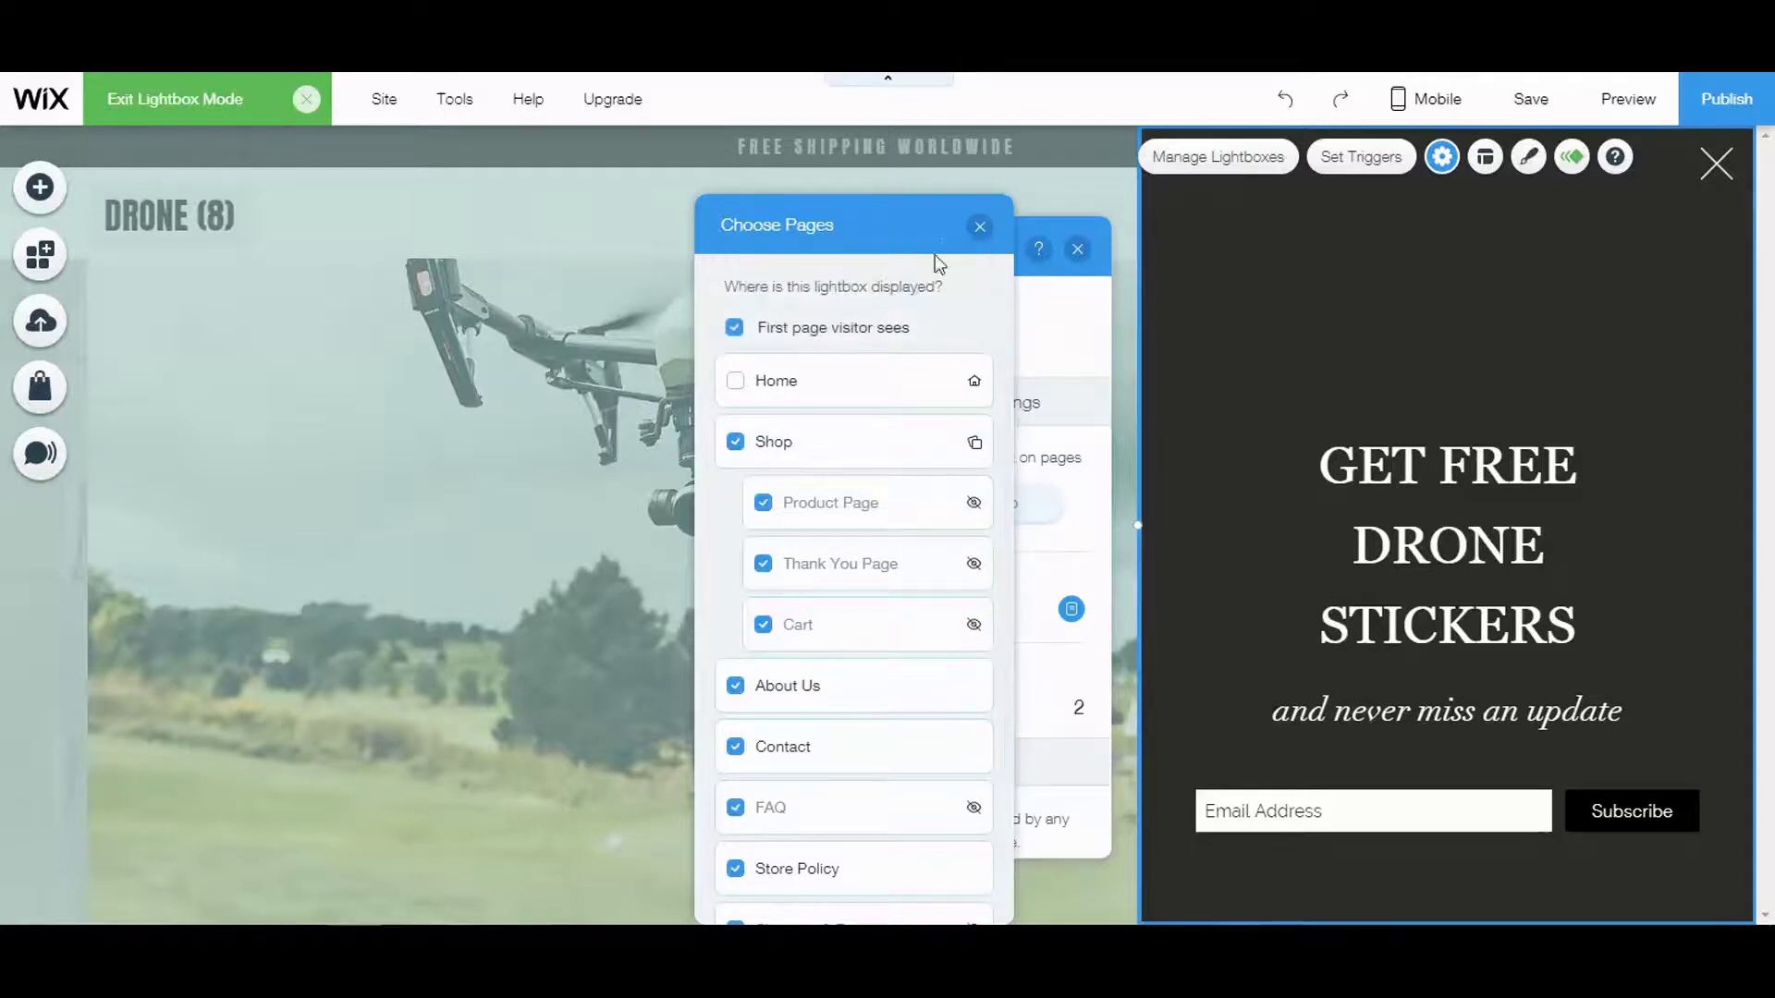
click(979, 228)
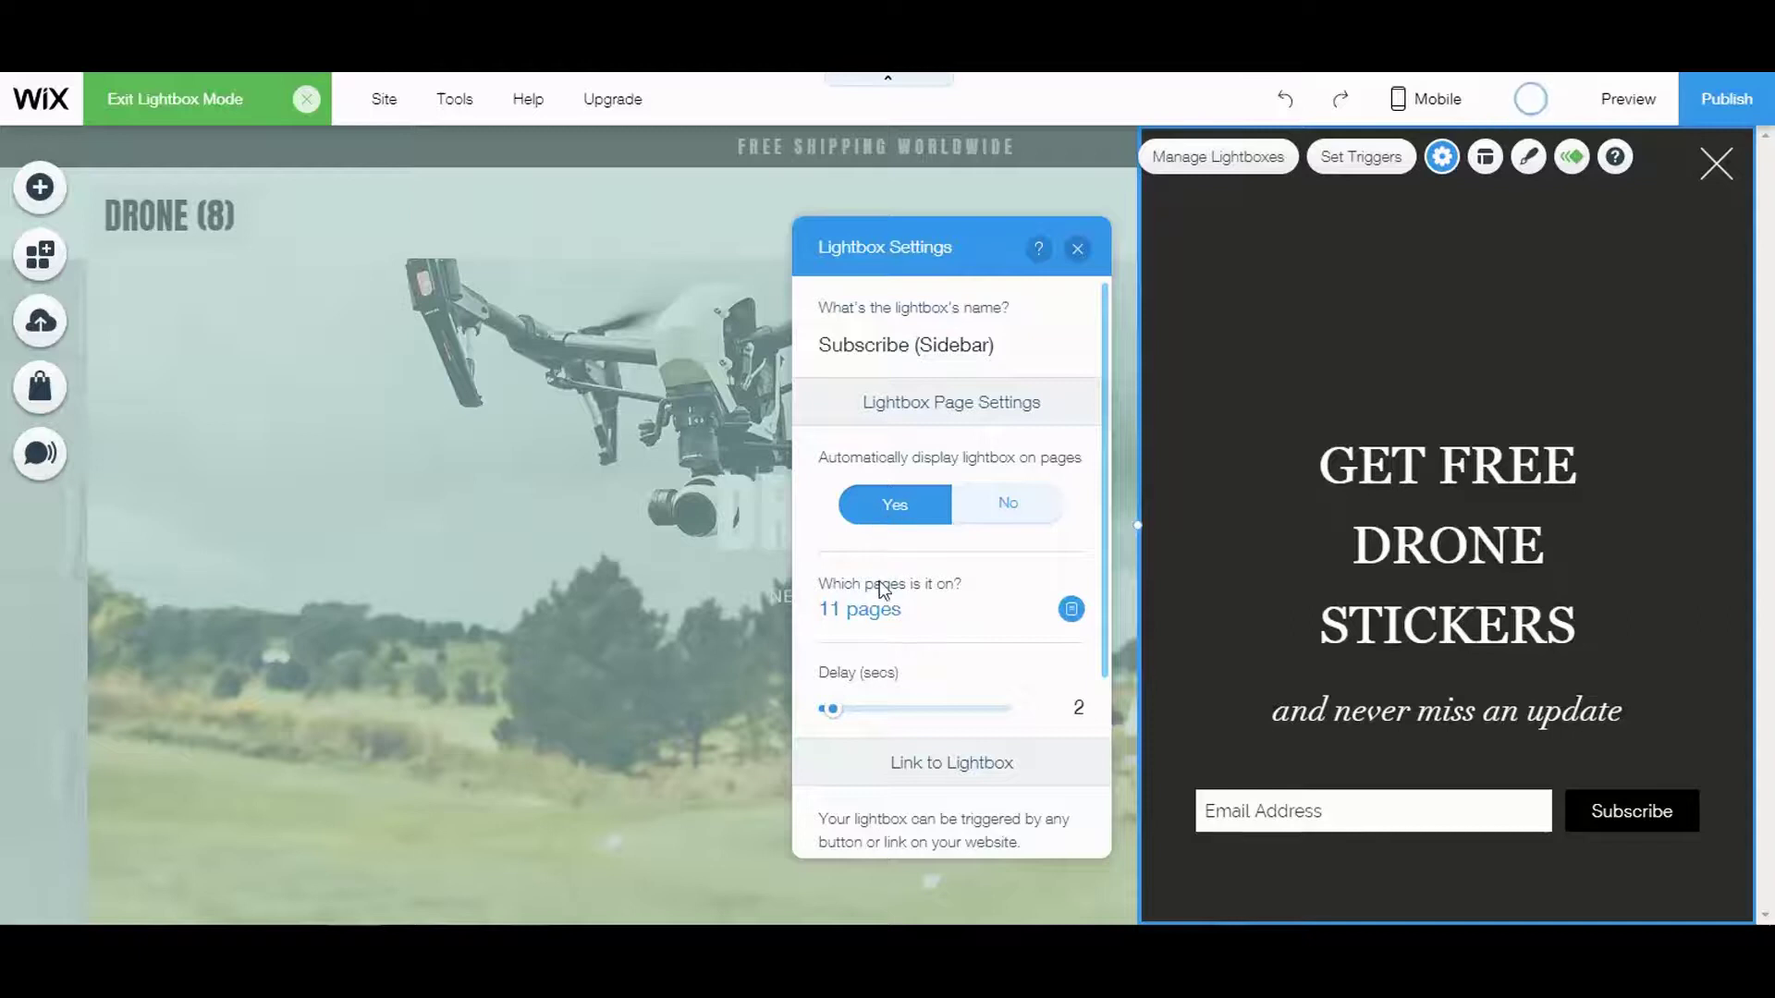
Try limiting the lightbox to the Shop page, and restore its display on the first page a visitor sees
click(873, 612)
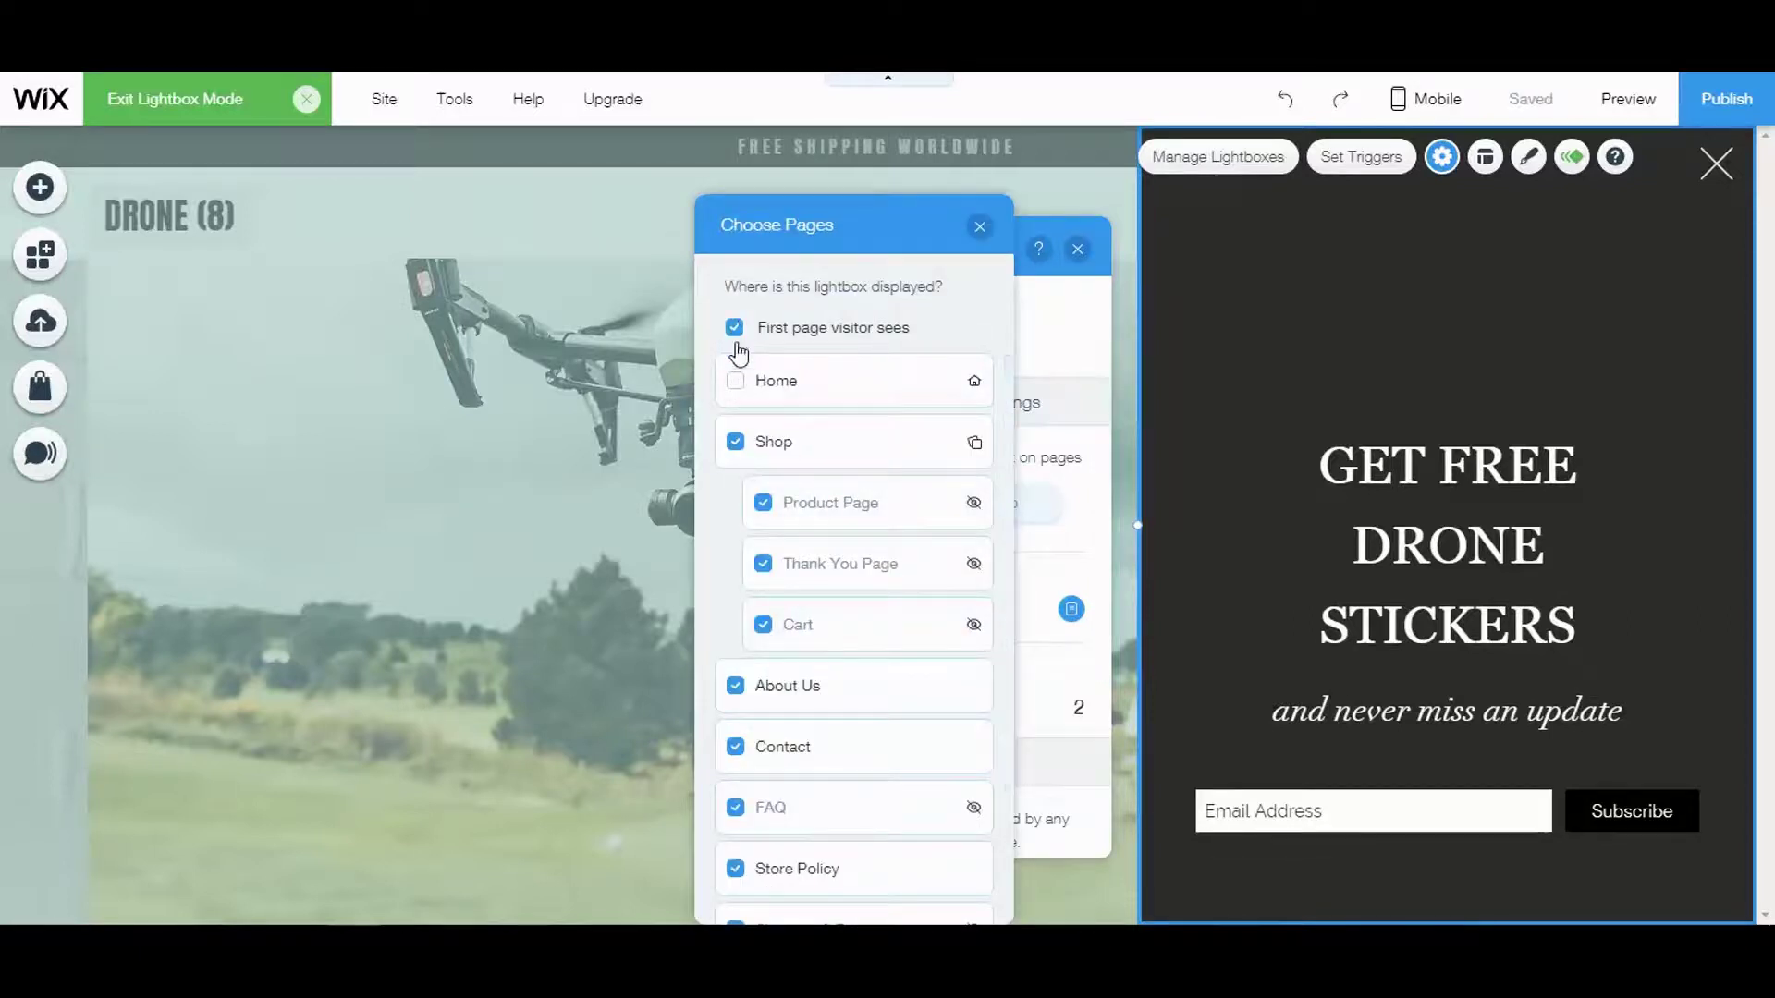
click(736, 329)
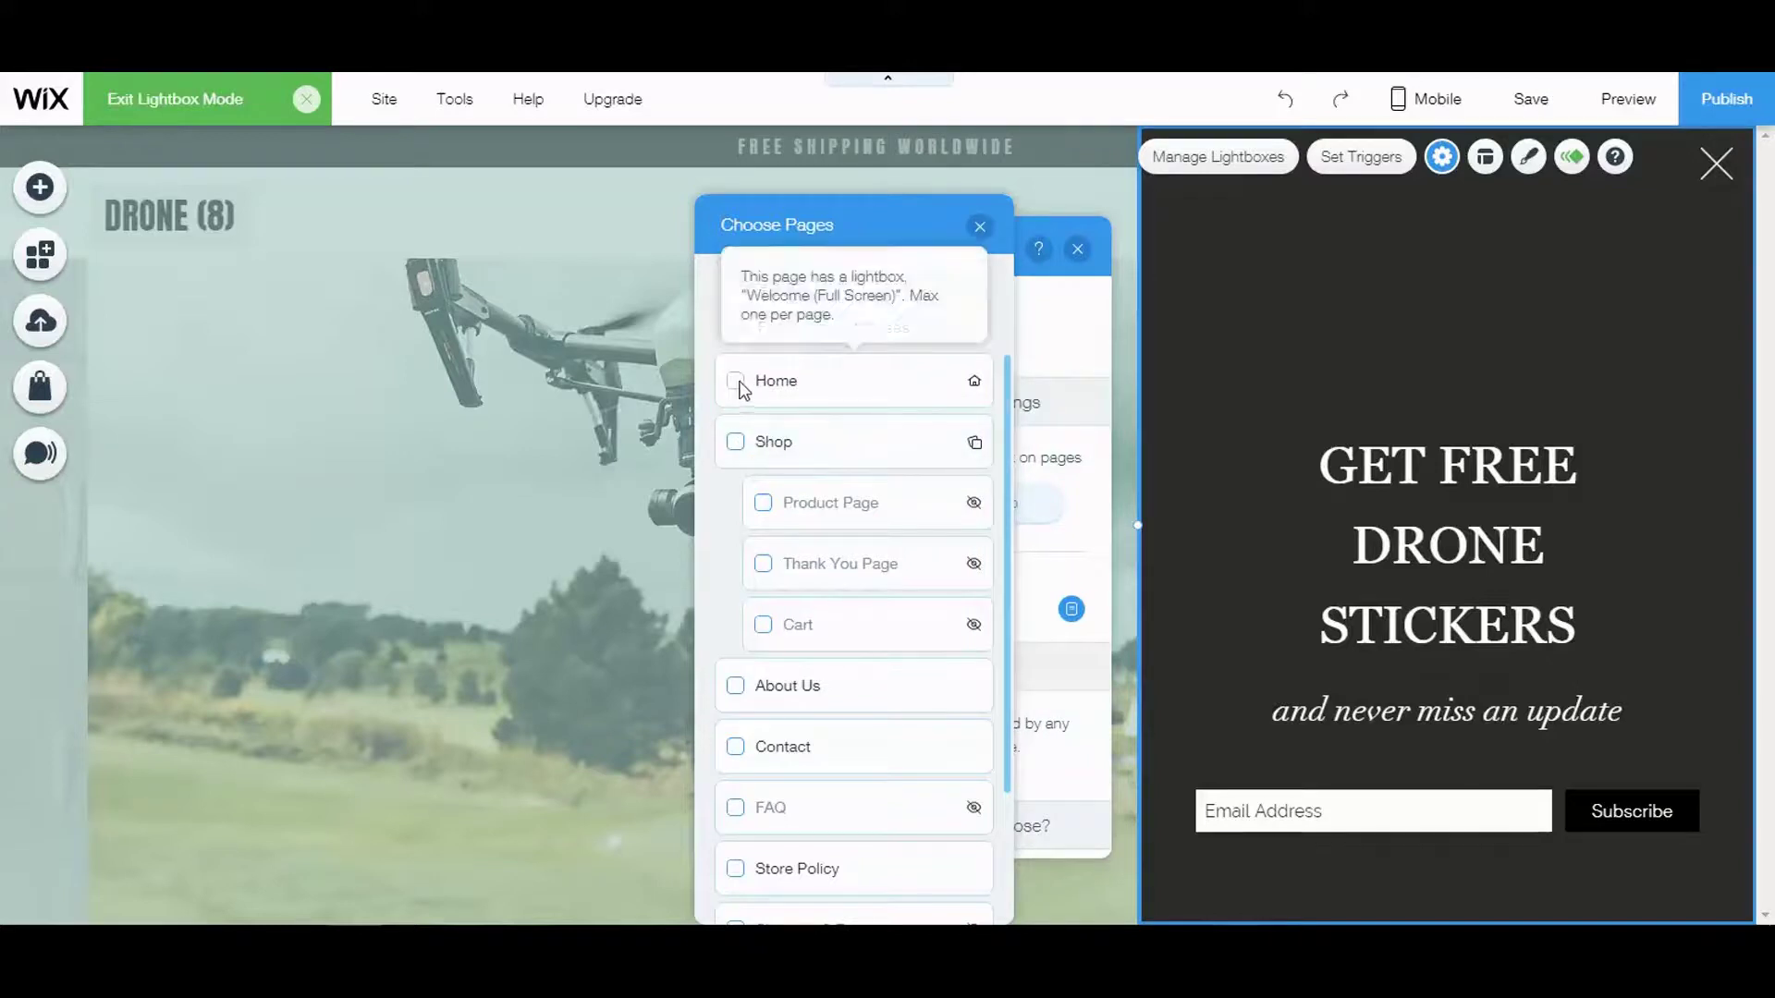
mouse_move(745, 389)
click(736, 442)
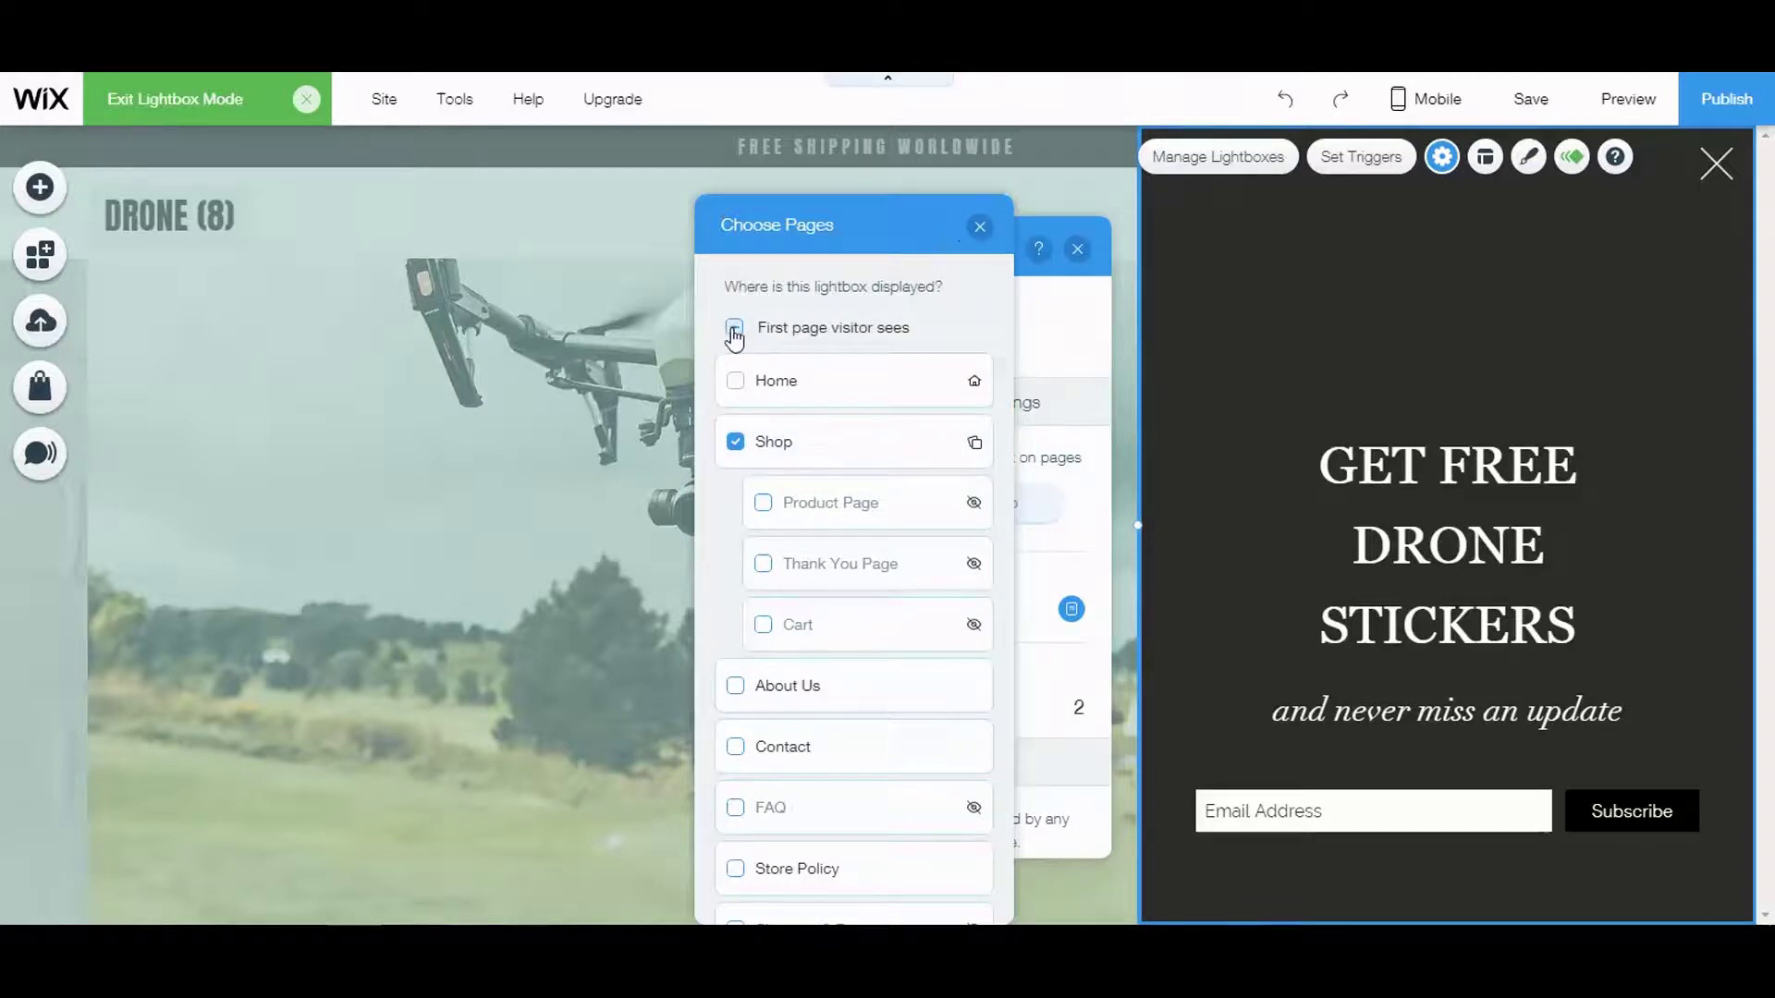
click(735, 328)
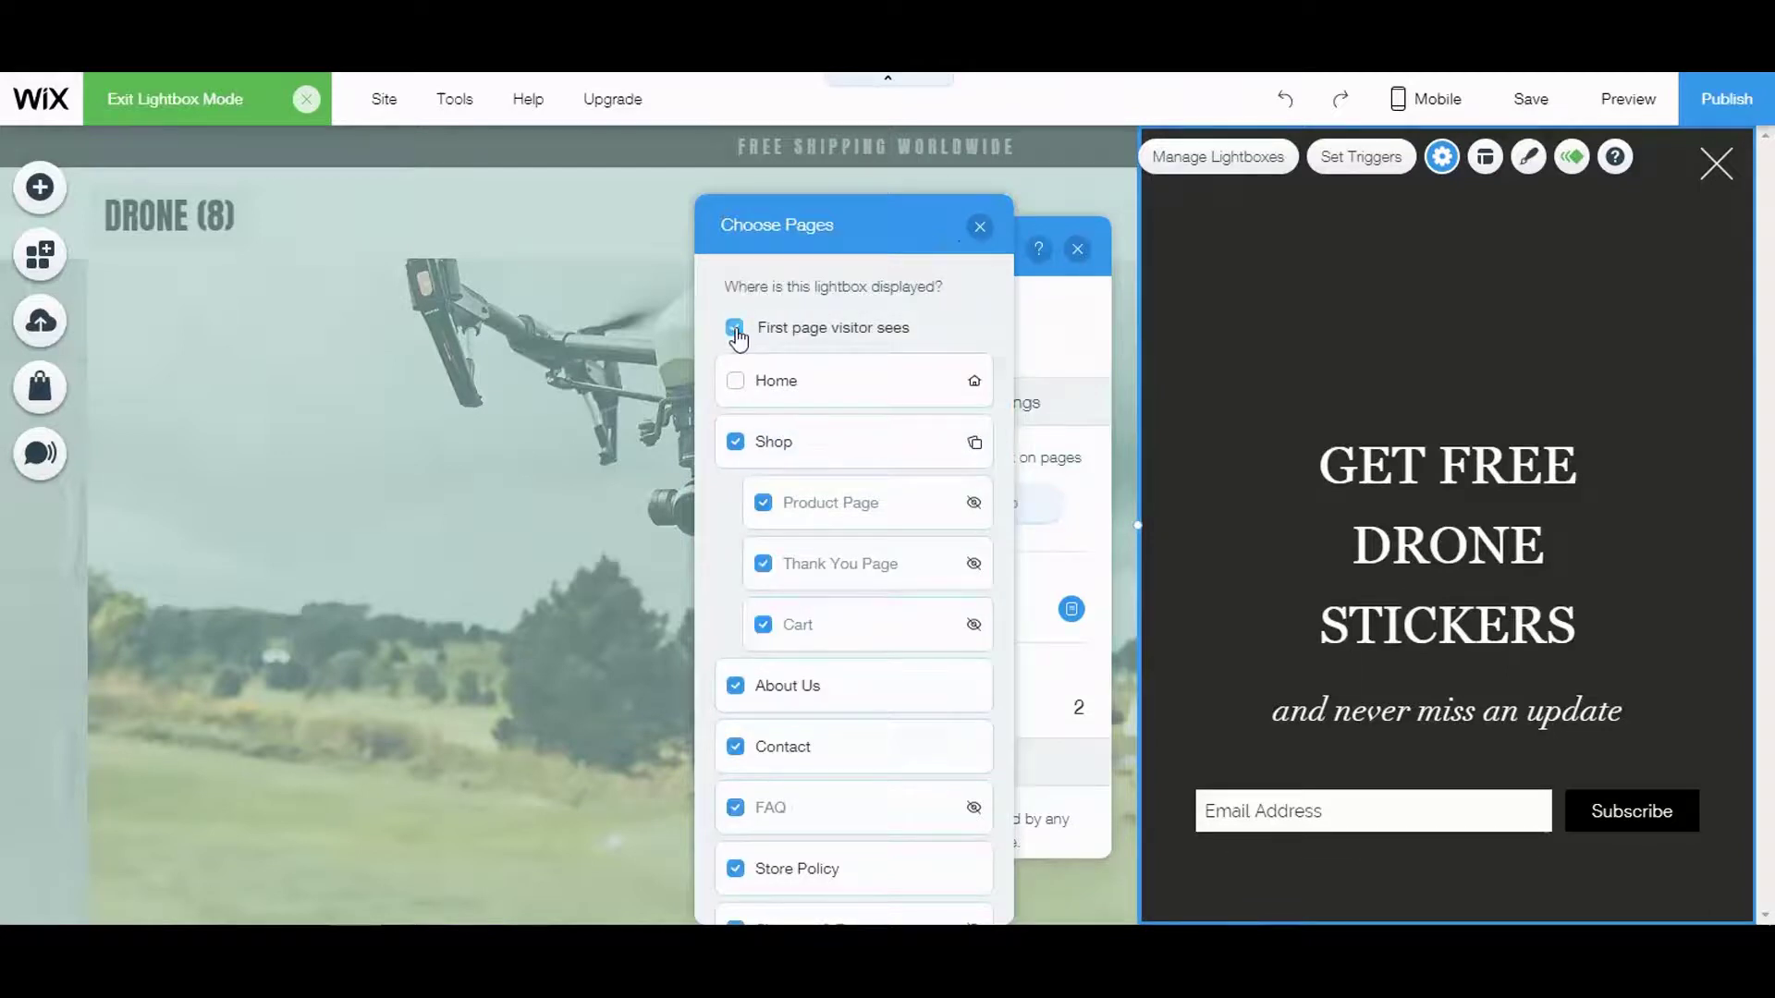
Finish choosing the lightbox's pages, close its settings, and exit lightbox mode to return to the Home page
click(980, 242)
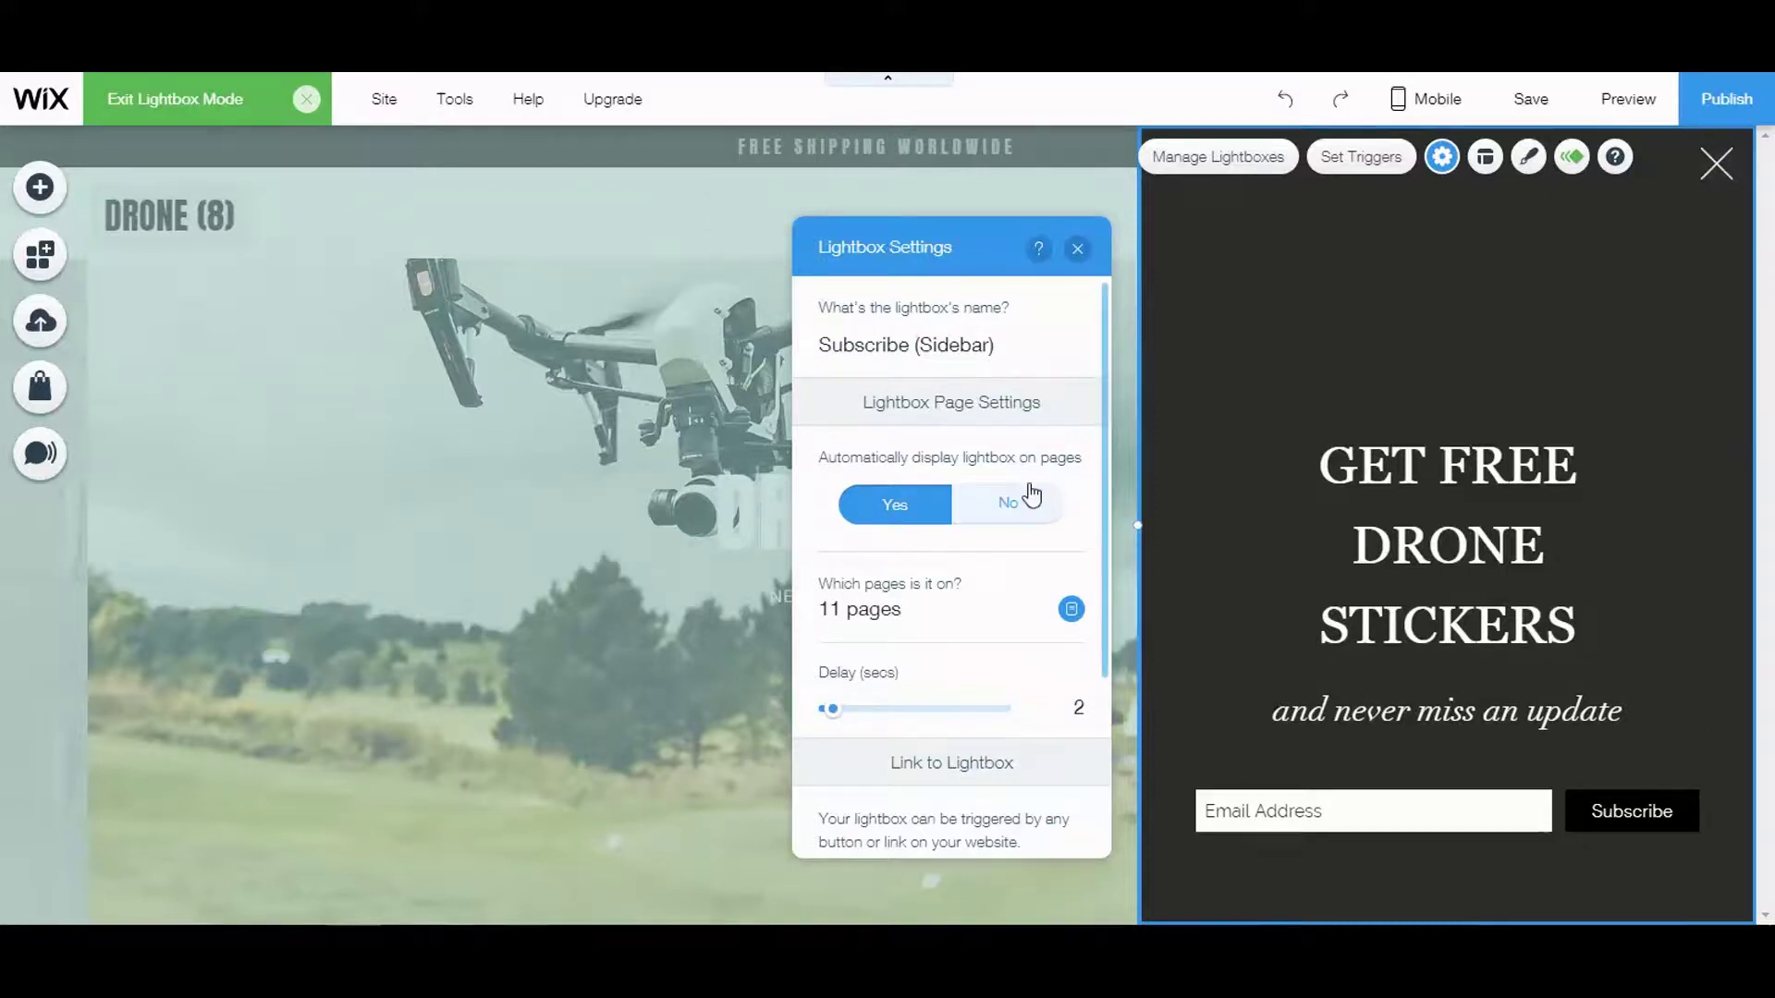
scroll(902, 685, down, 3)
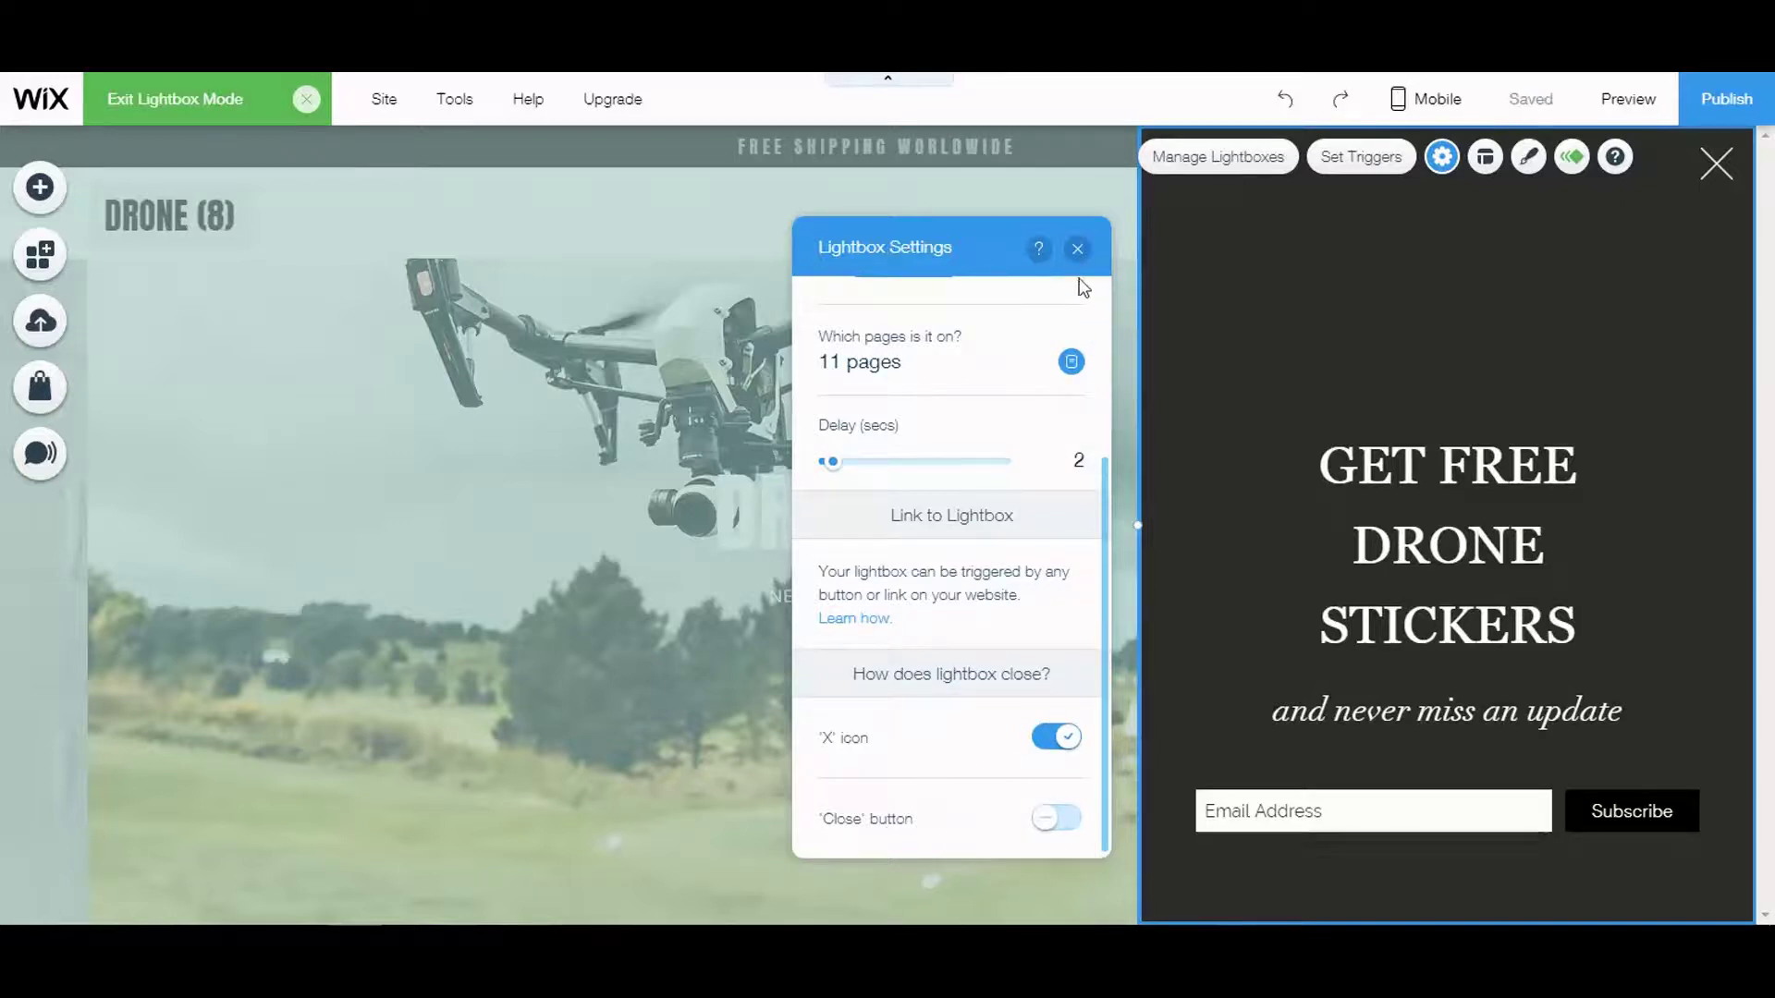
click(1077, 248)
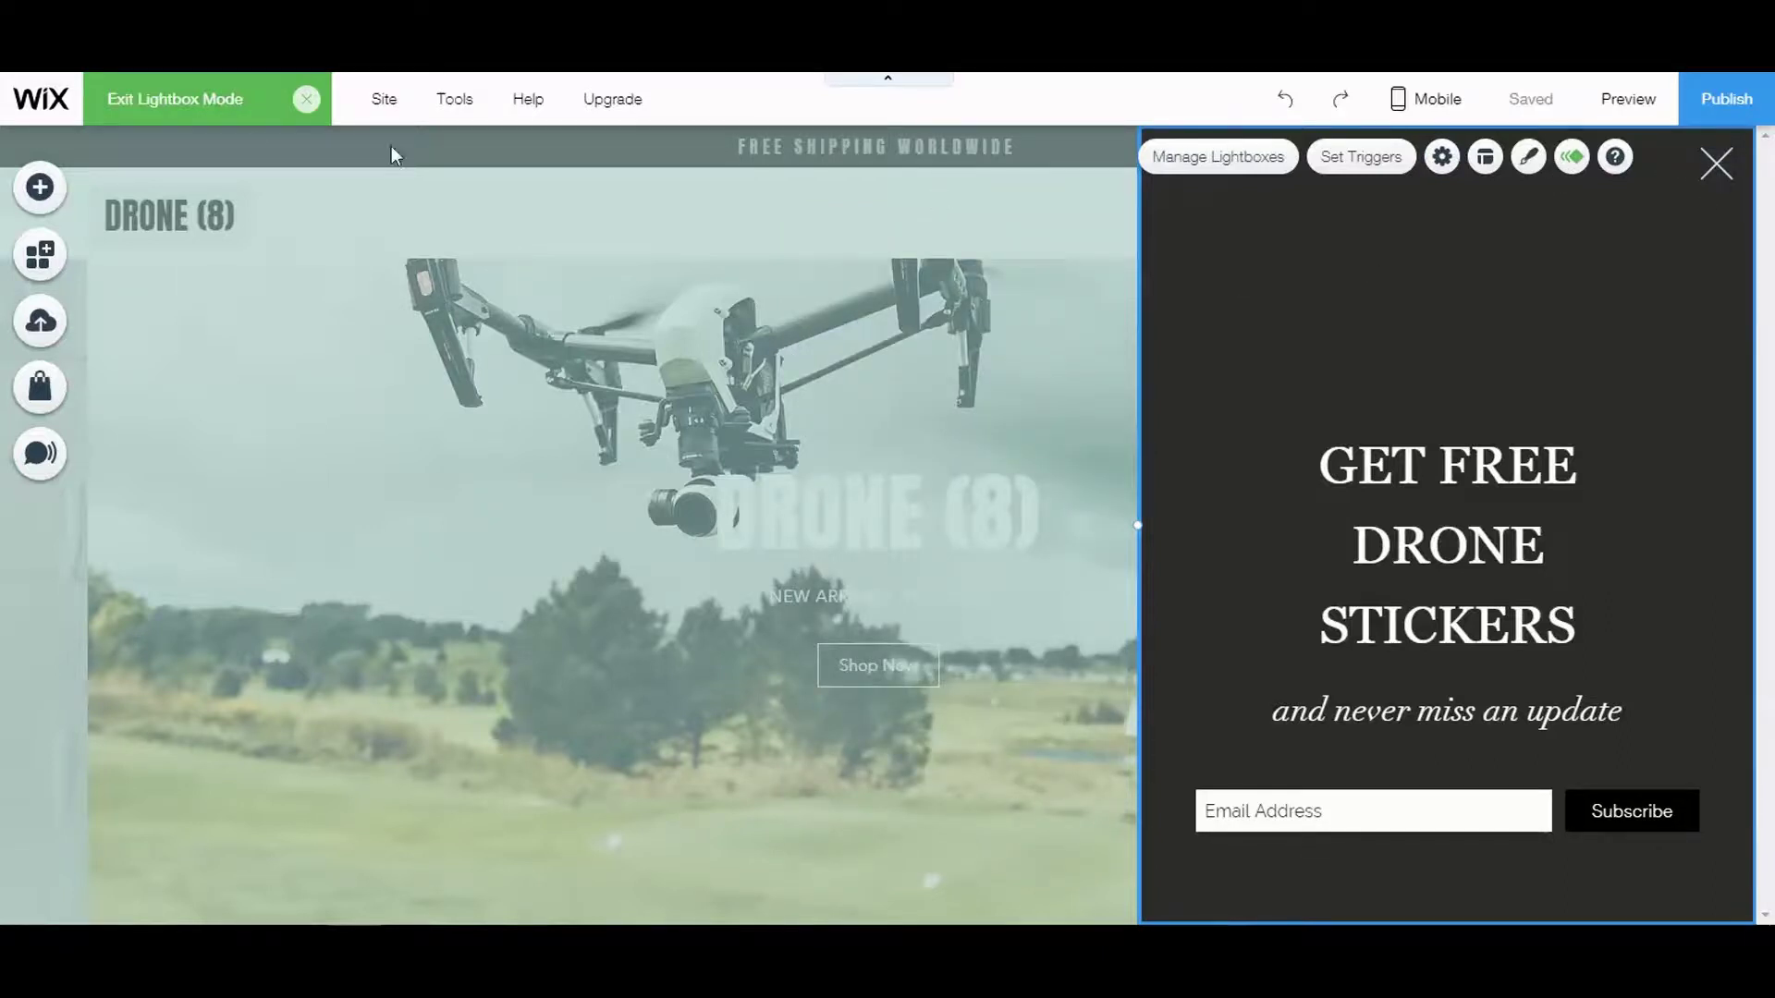
click(306, 99)
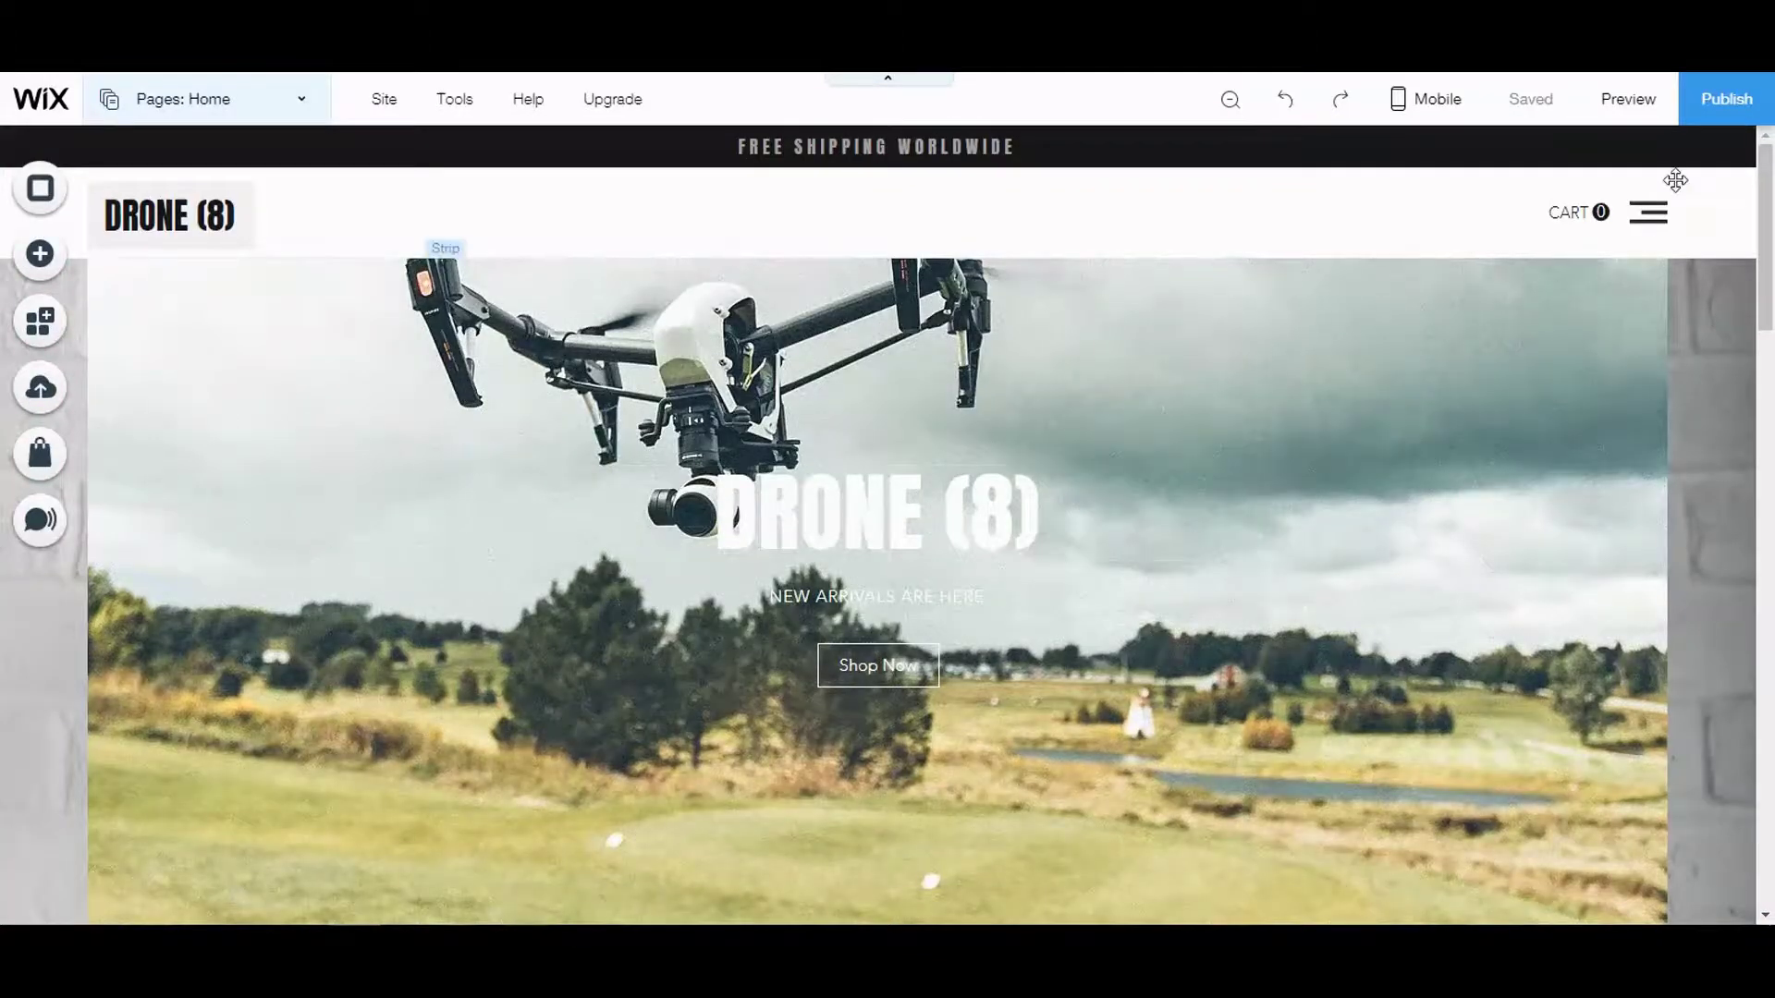
Save the site and stop the save confirmation from being shown again
click(1542, 105)
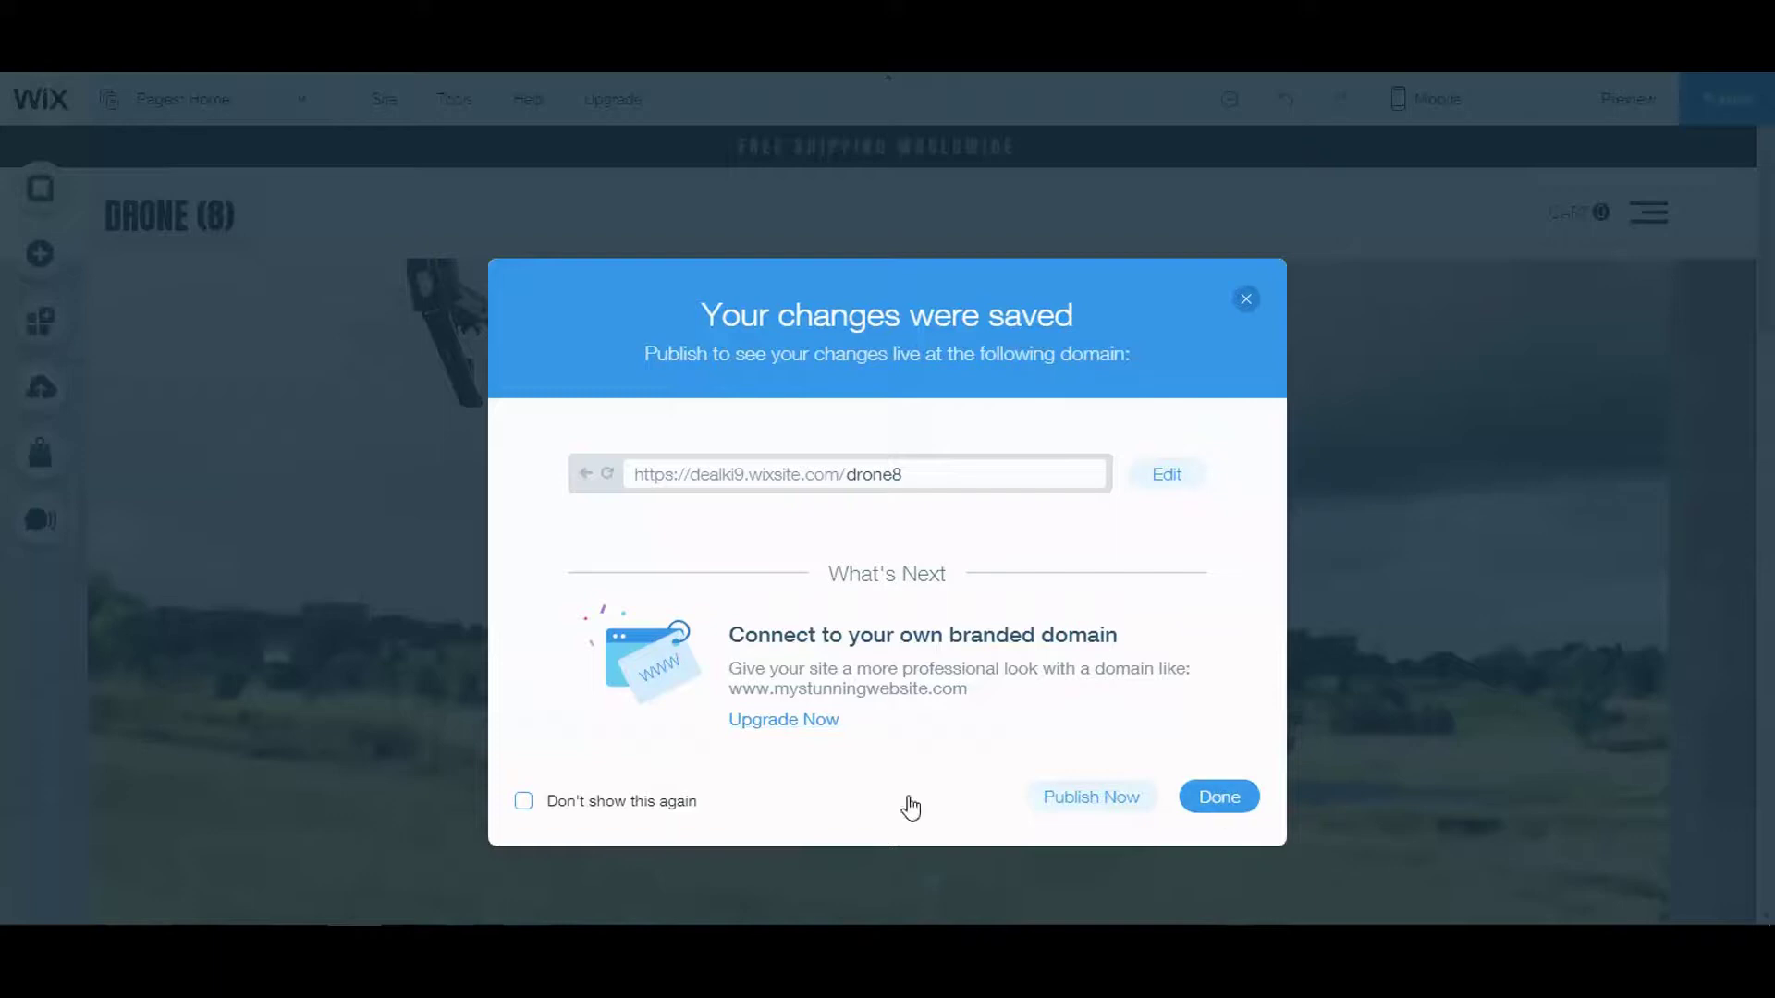
click(523, 802)
click(1193, 810)
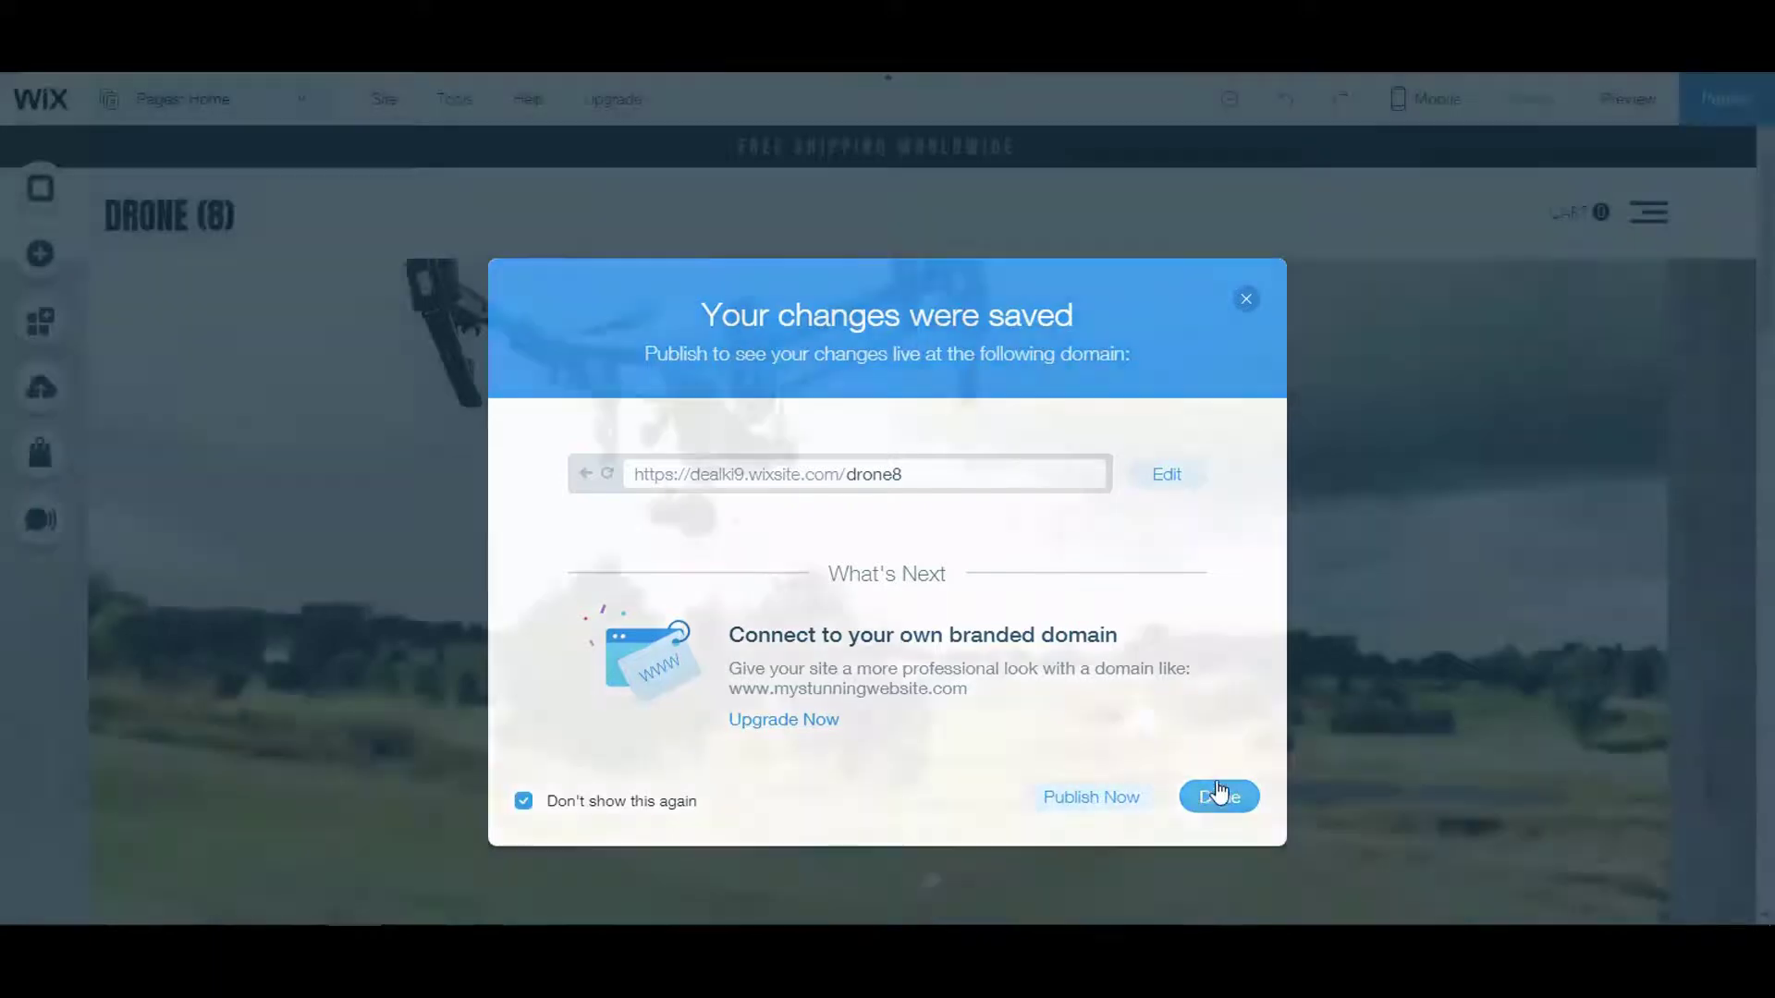
Publish the drone8 site and opt out of seeing the publish confirmation again
click(1716, 115)
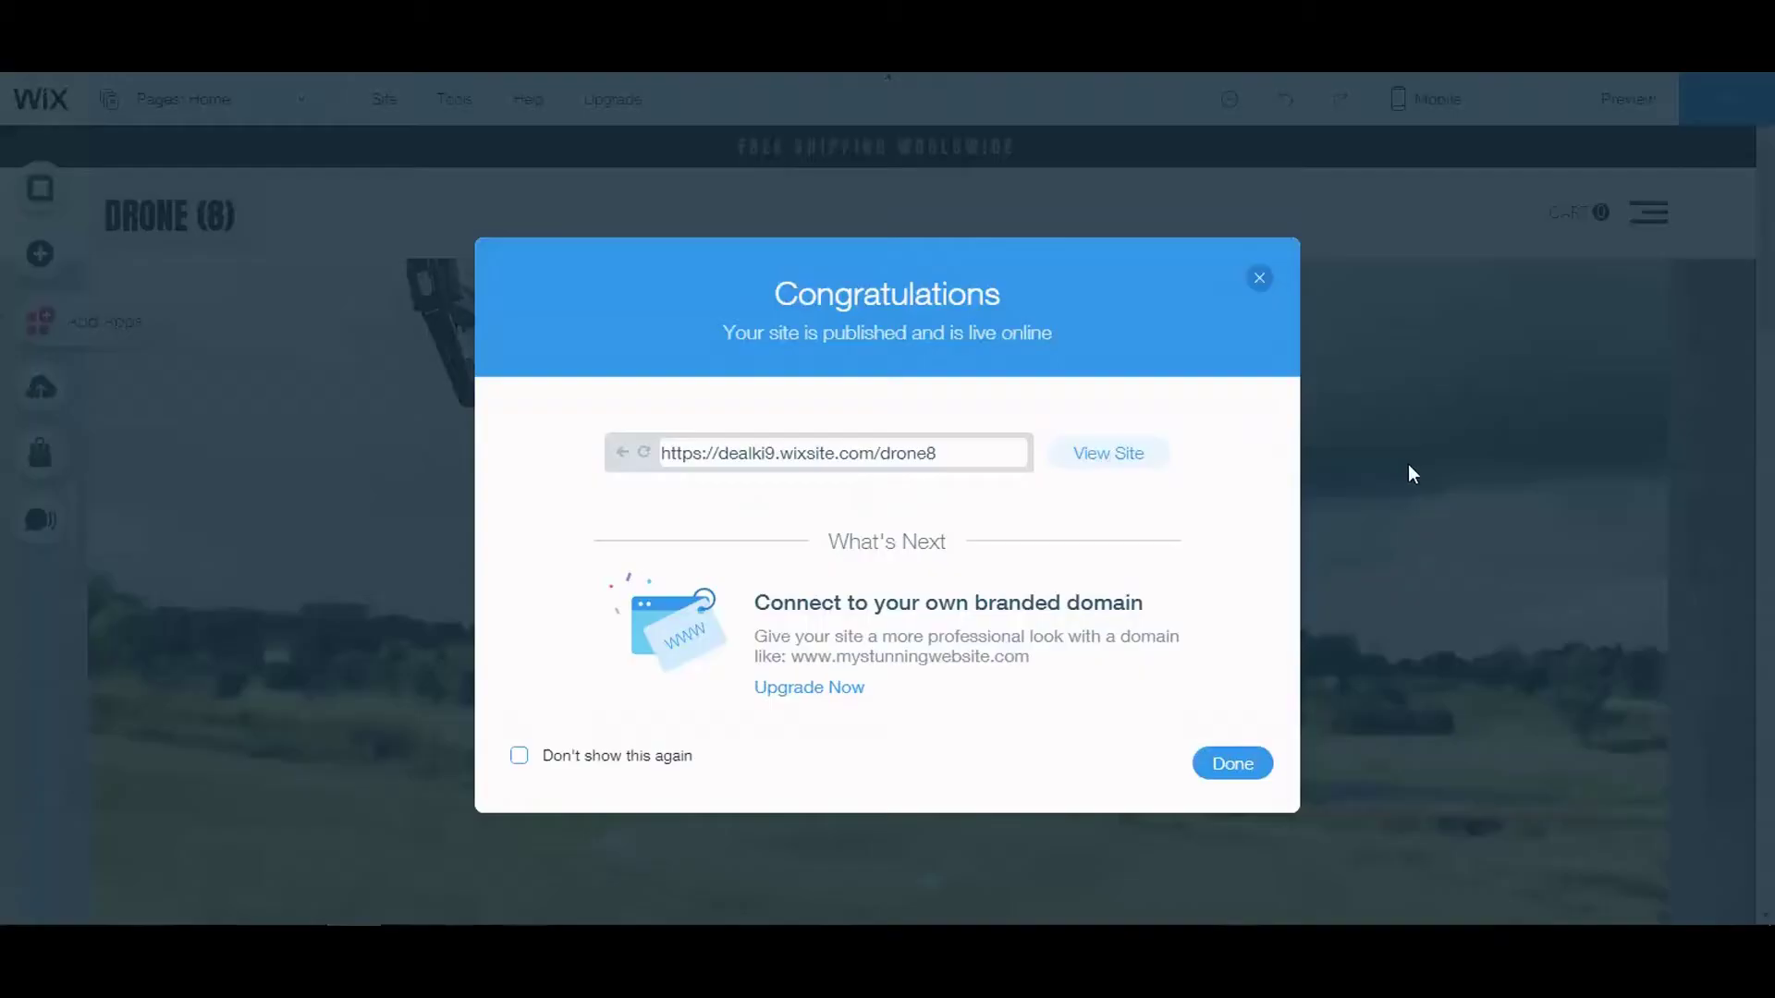
click(529, 765)
click(1235, 767)
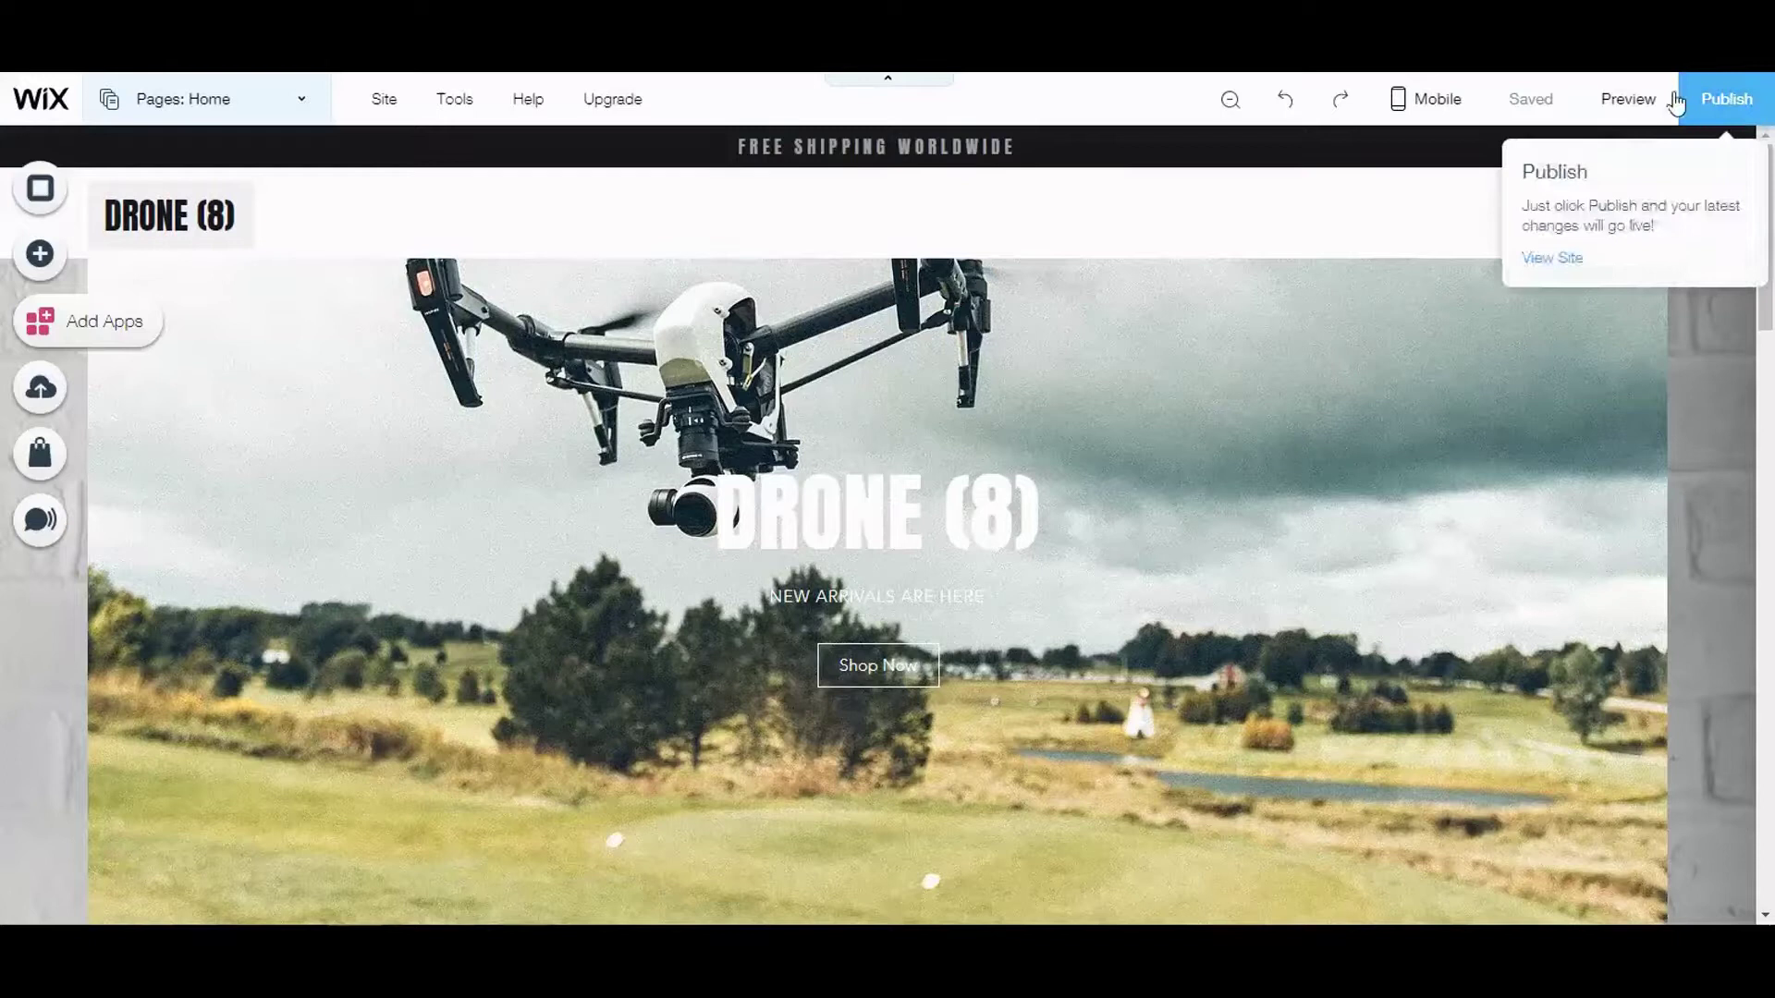
Open the live version of the published site to check it as a visitor
mouse_move(1725, 99)
click(1550, 258)
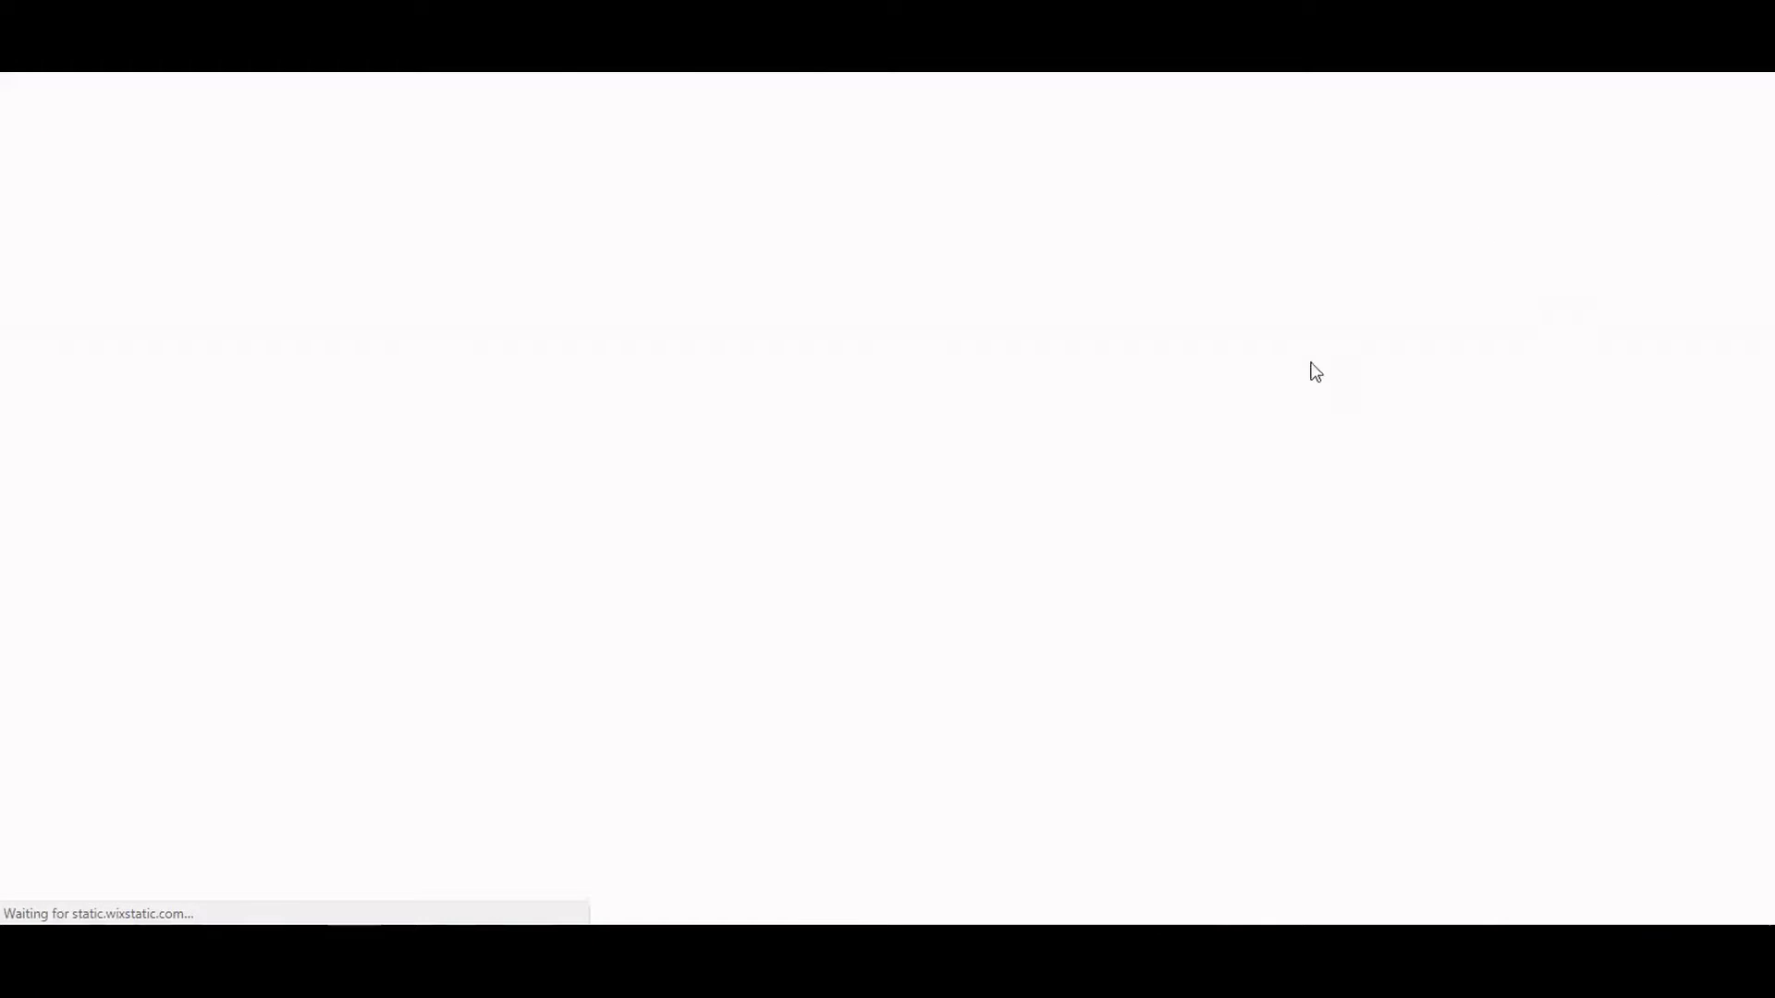